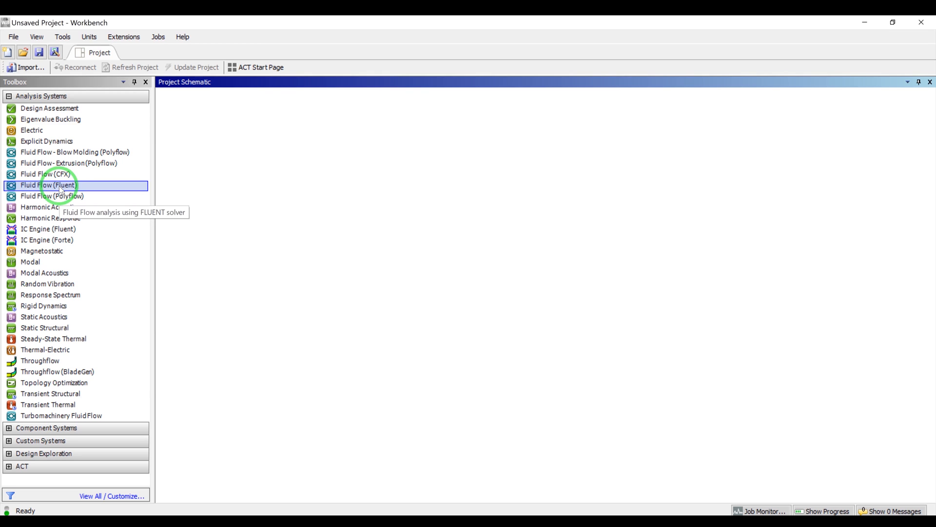
Add a Fluid Flow (Fluent) analysis system to the project schematic and open its geometry as new DesignModeler geometry.
drag(60, 187, 216, 146)
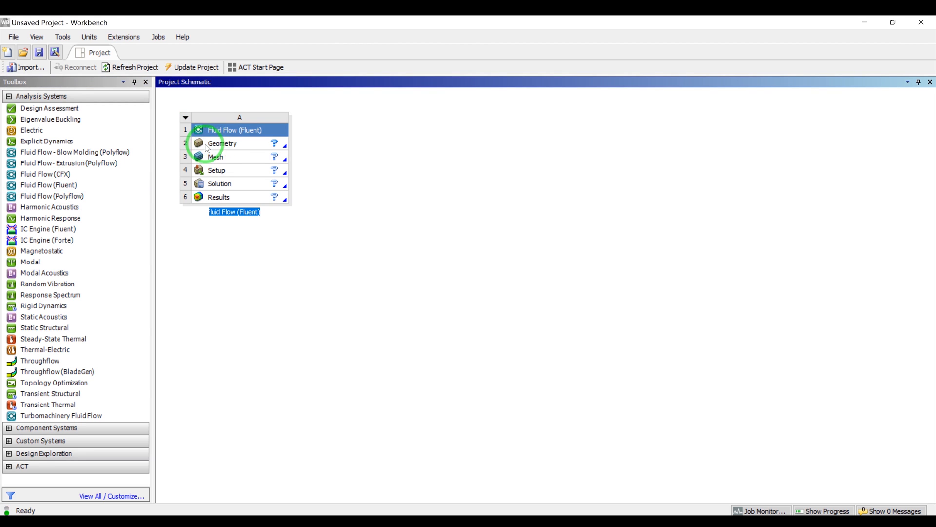
click(231, 148)
right_click(230, 146)
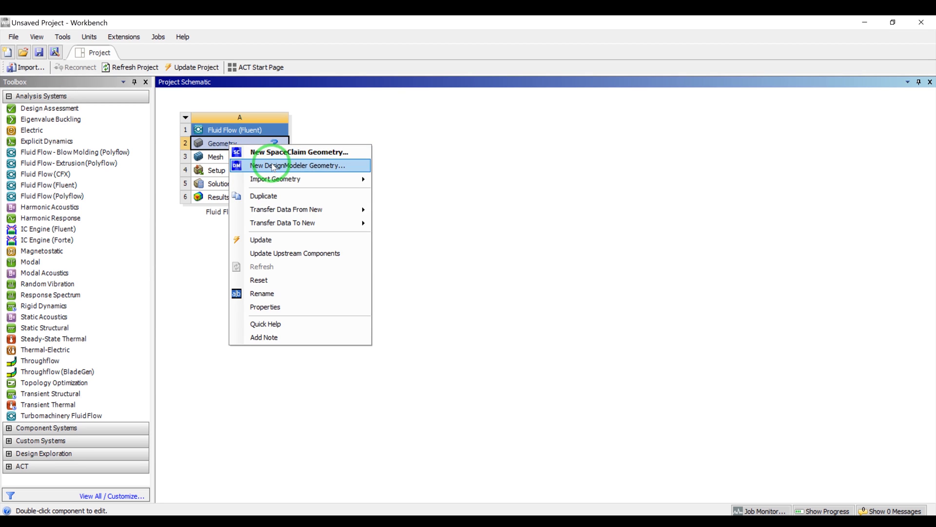
click(273, 166)
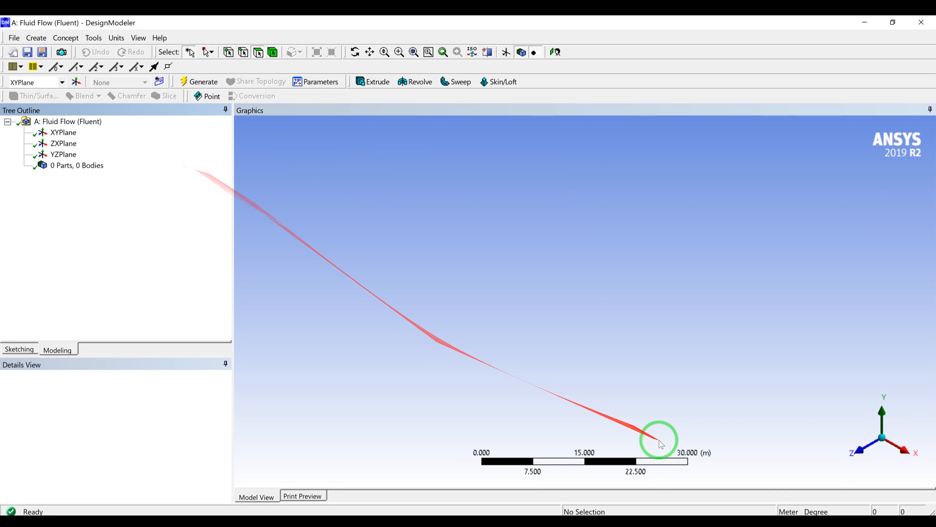
Create a new sketch on the XY plane, with the view facing that plane.
click(866, 450)
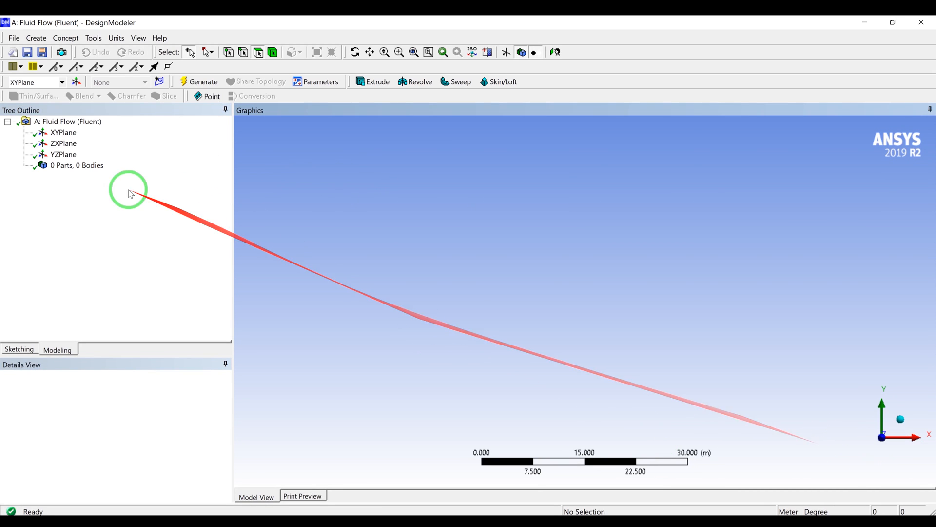
click(64, 134)
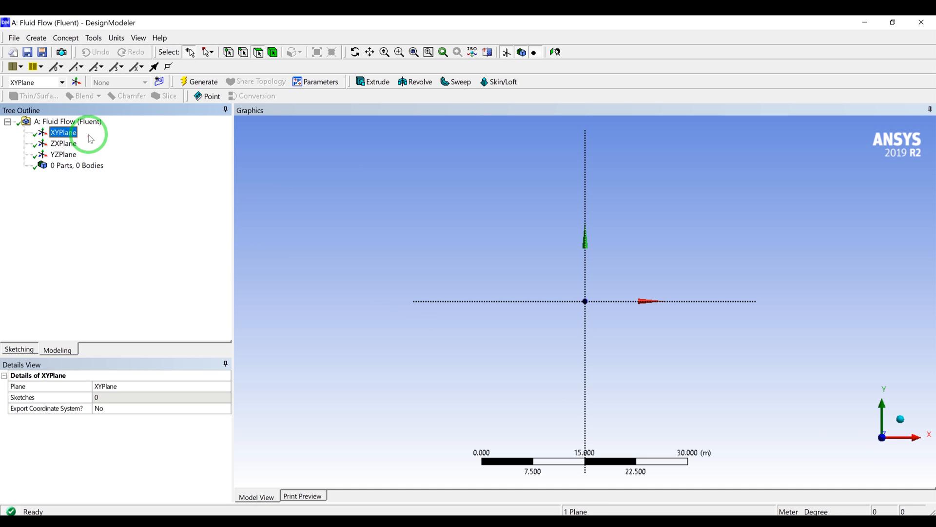
click(159, 82)
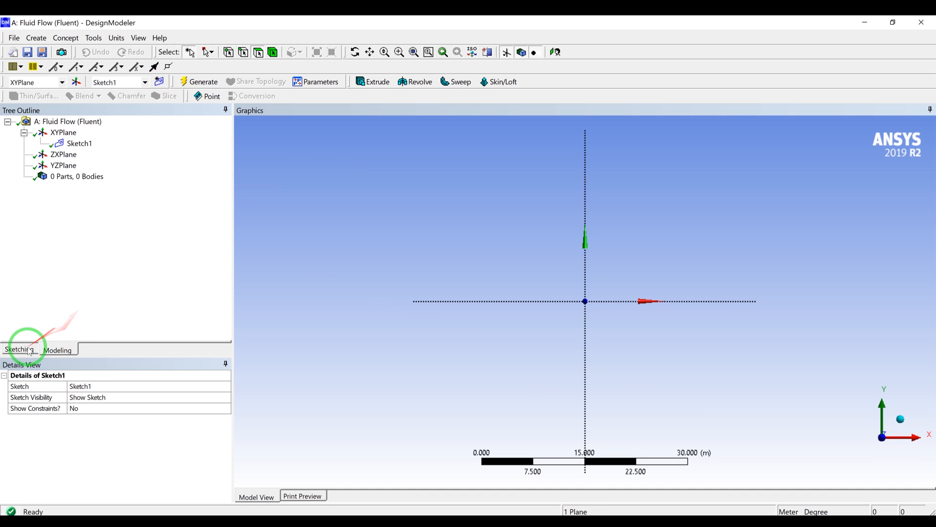
Sketch a rectangle about 41 by 19 m from the origin and a circle about 7.2 m in diameter inside it.
click(19, 349)
click(31, 192)
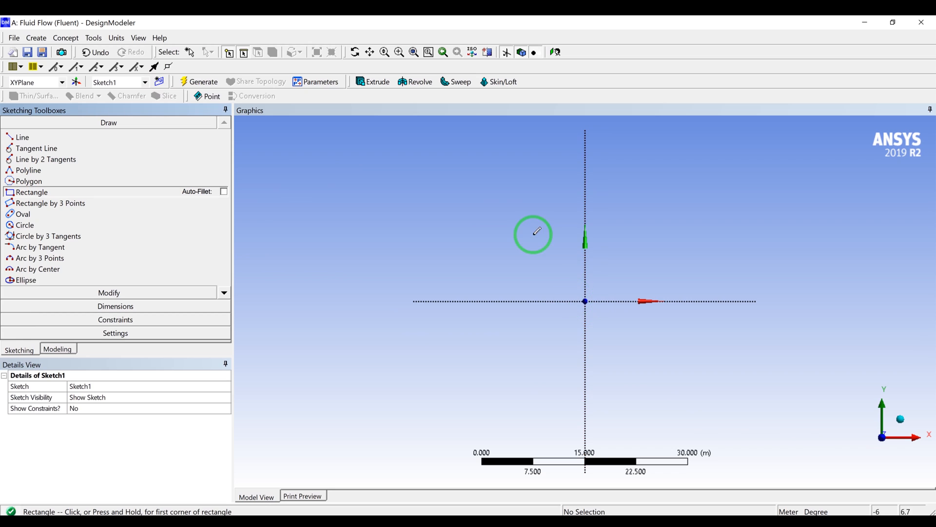
click(585, 301)
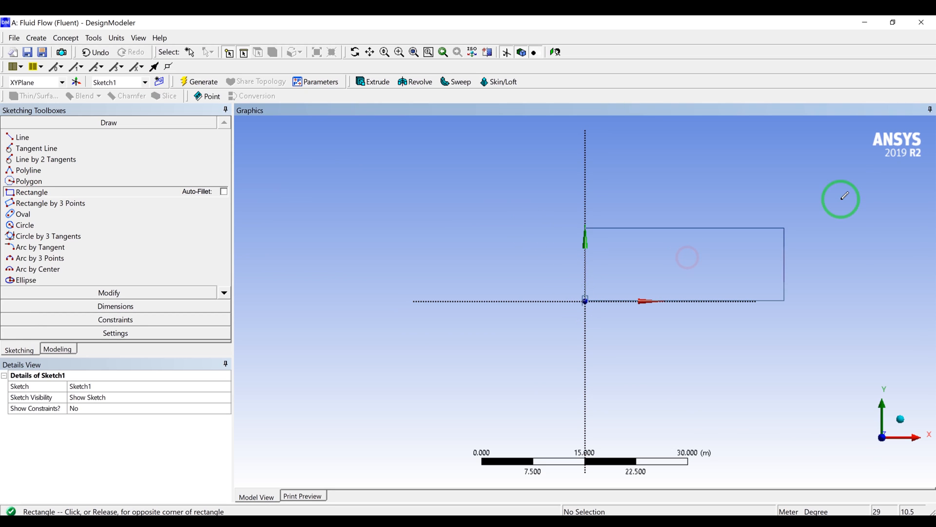
click(867, 168)
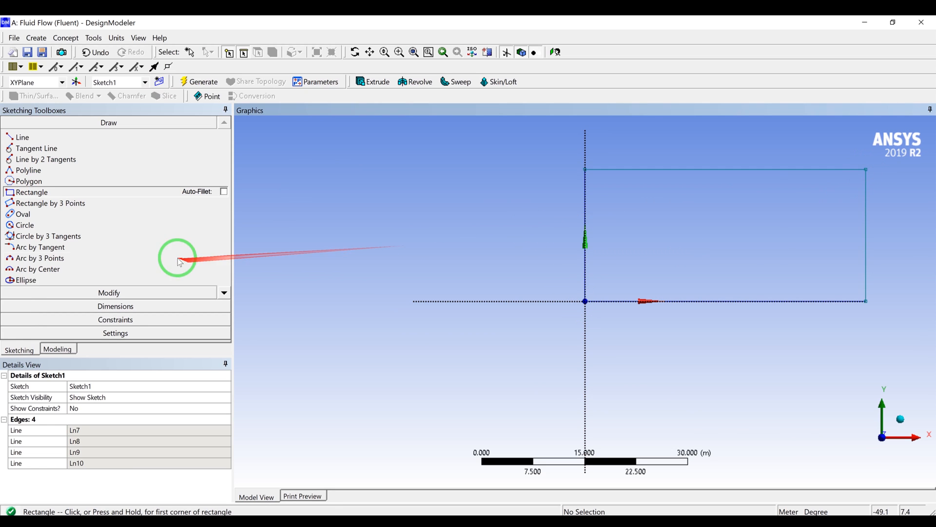
click(29, 226)
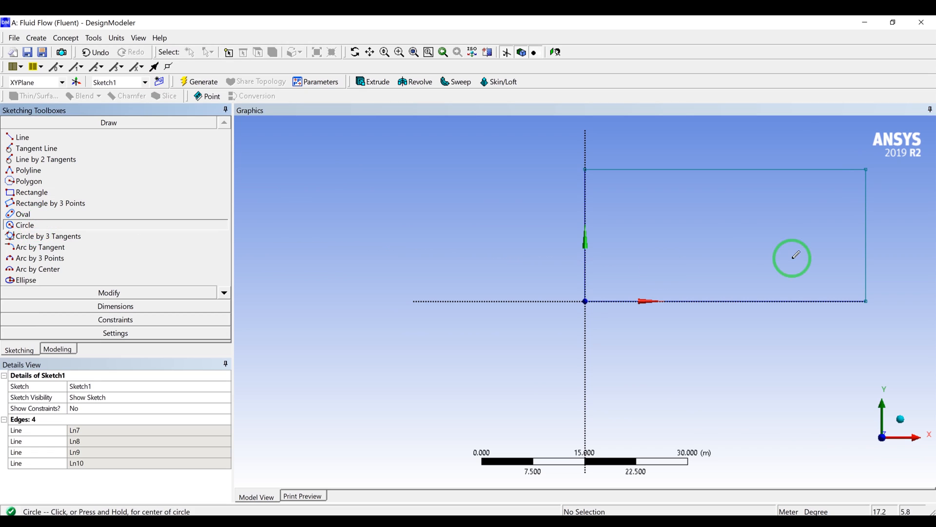
click(732, 235)
click(751, 212)
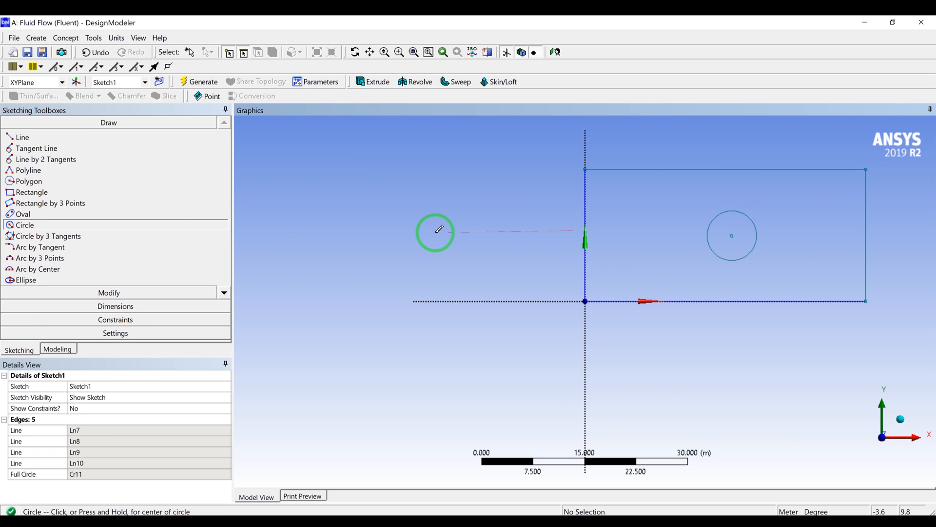
Dimension the rectangle's height and width, setting them to 20 m and 50 m.
click(125, 306)
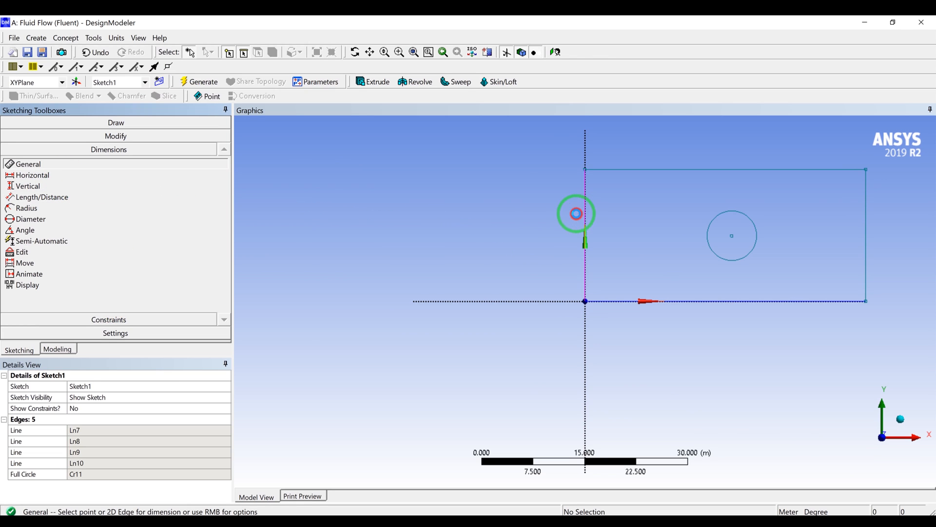
click(578, 212)
click(529, 222)
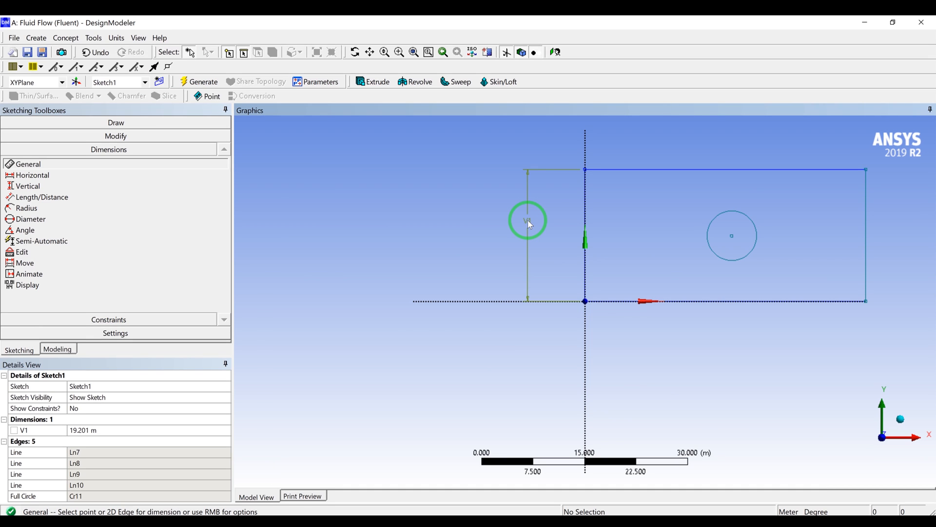
click(129, 430)
text(20)
key(Return)
click(644, 143)
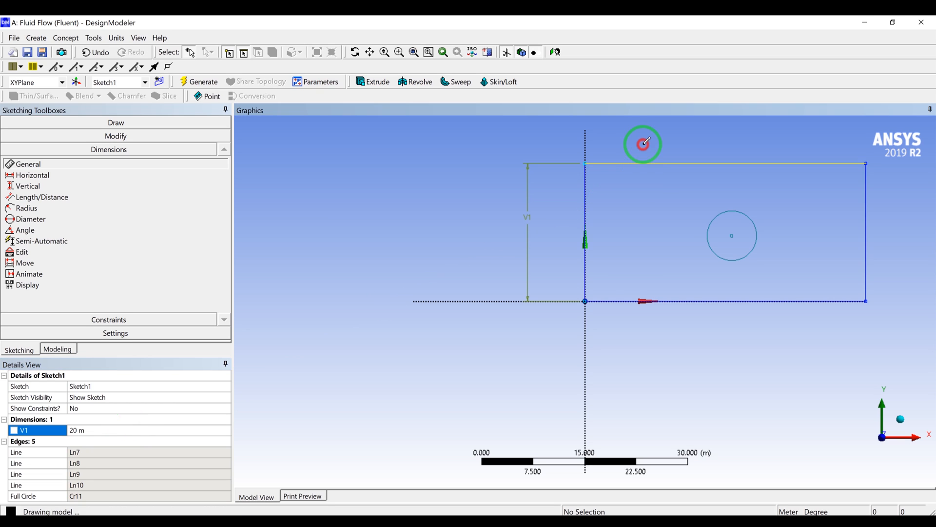
click(126, 427)
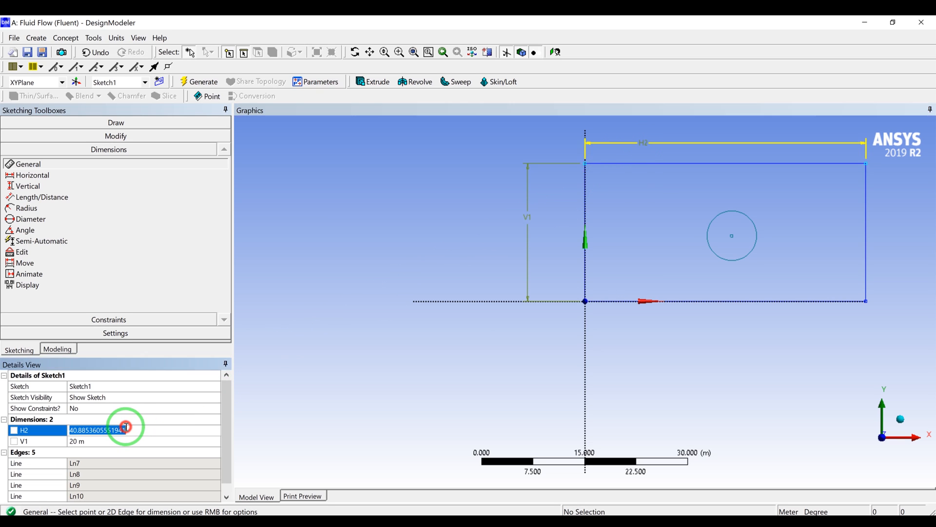
text(50)
key(Return)
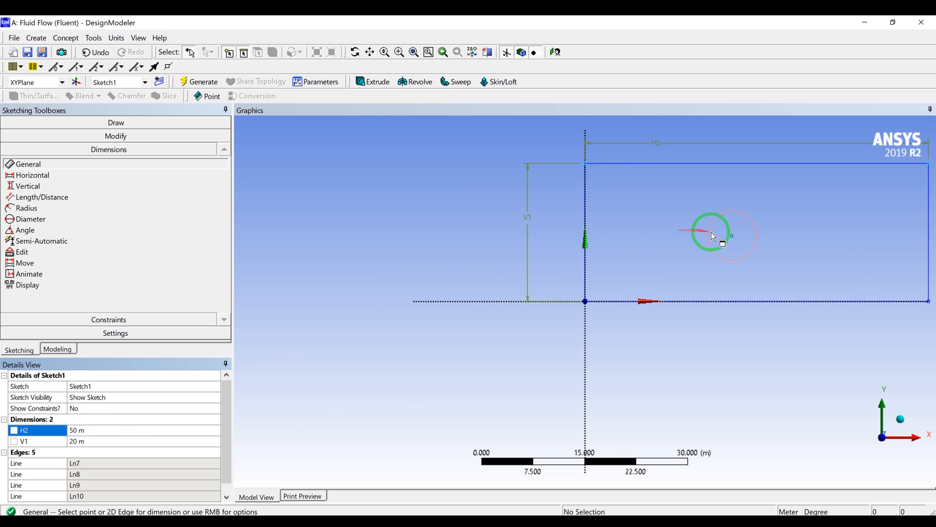
Dimension the circle centre's distance from the horizontal axis and set it to 10 m.
click(733, 239)
click(733, 239)
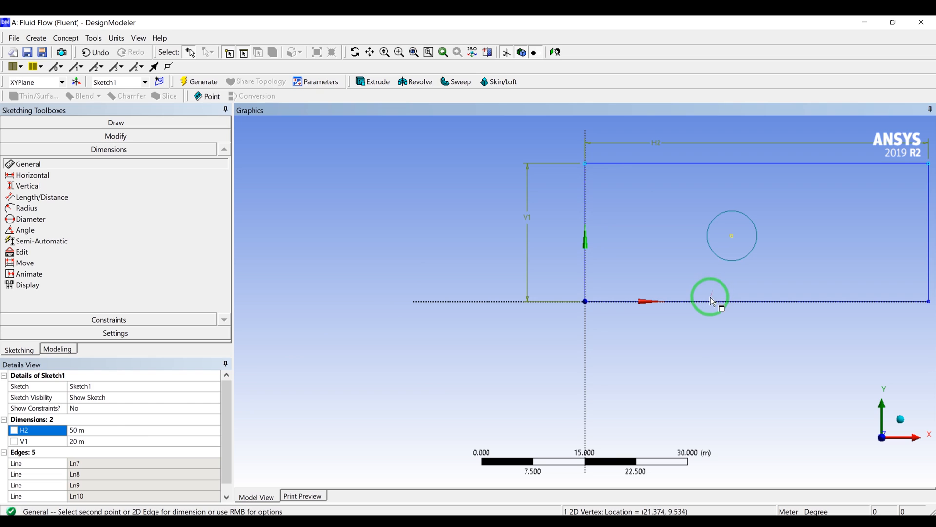
click(711, 301)
click(470, 230)
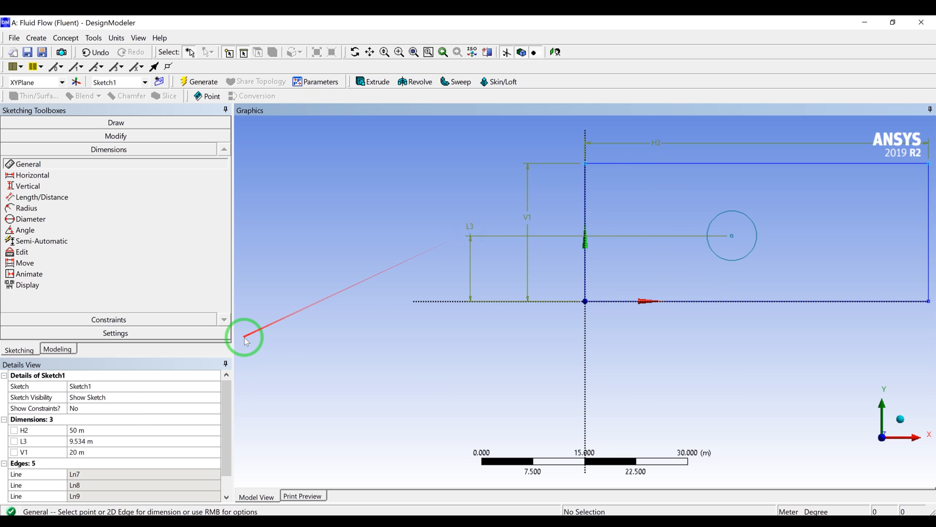
click(110, 442)
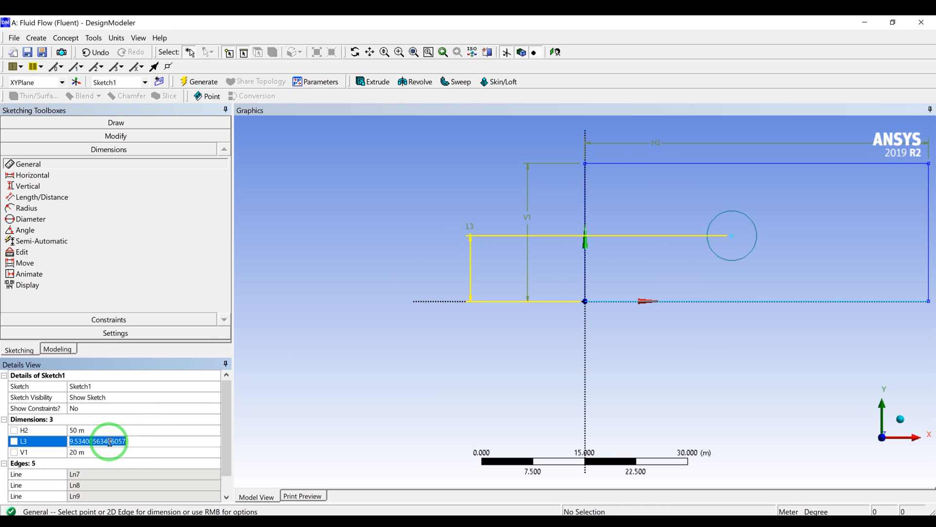
text(10)
key(Return)
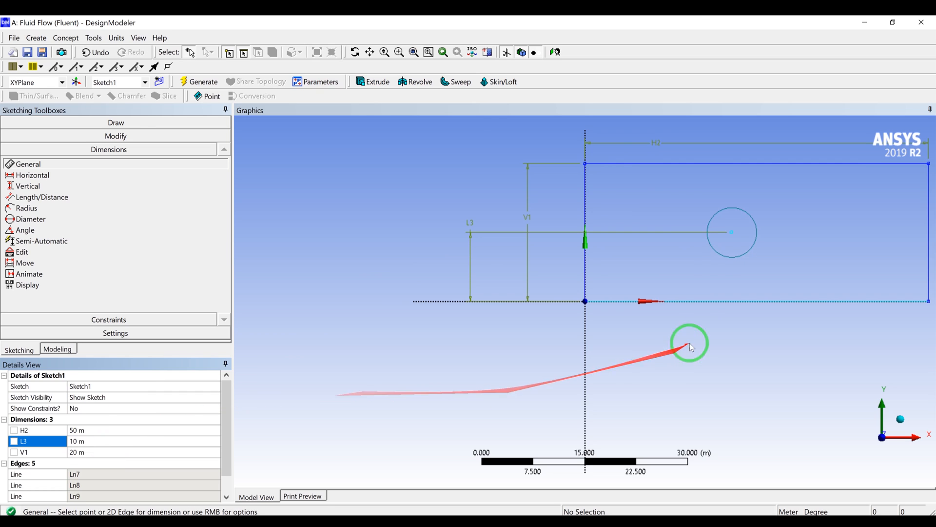
Dimension the circle centre's distance from the vertical axis and set it to 25 m.
click(732, 233)
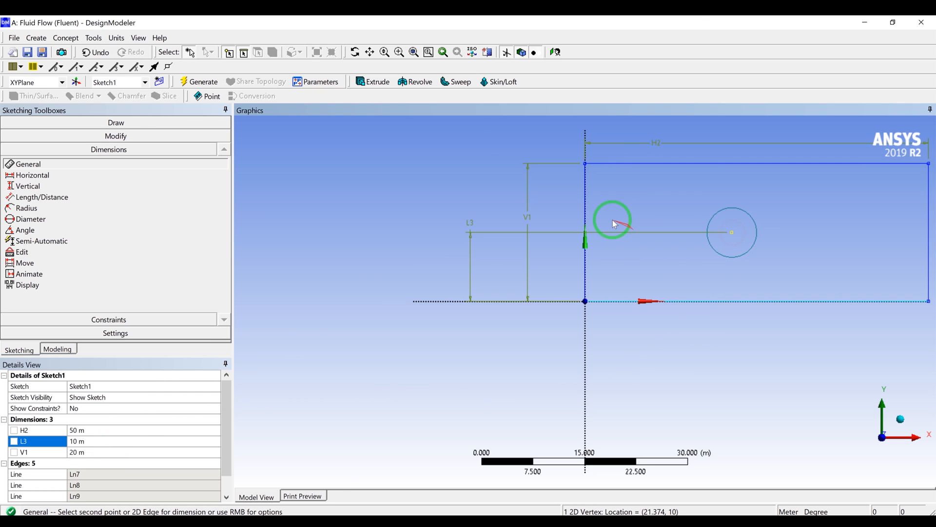
click(587, 212)
click(644, 391)
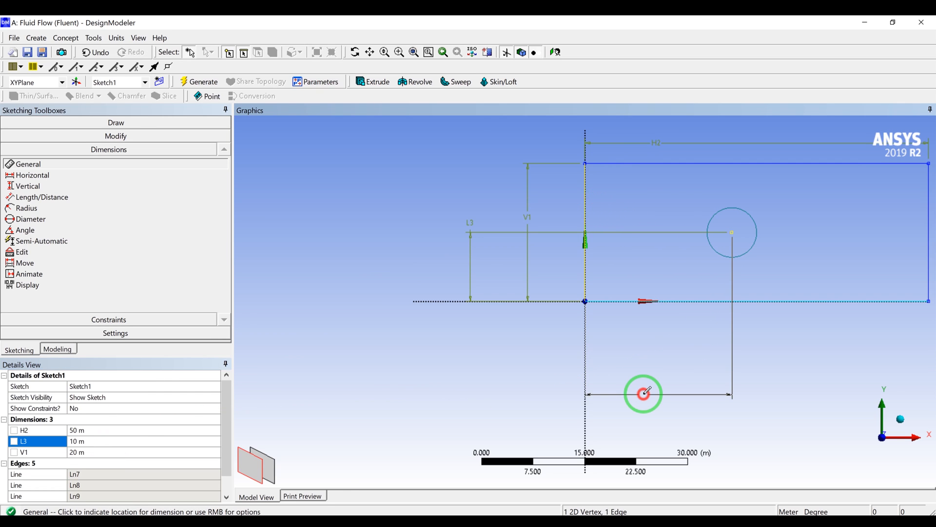
click(97, 452)
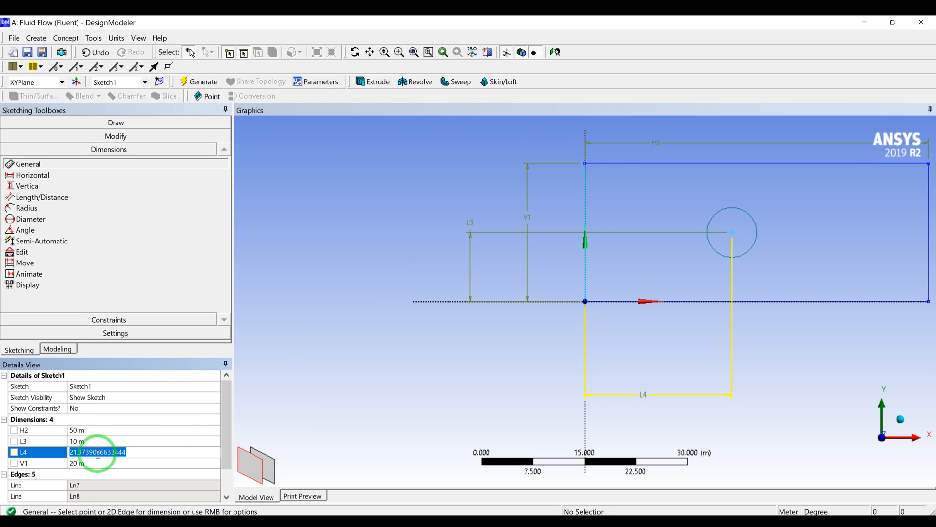
text(25)
key(Return)
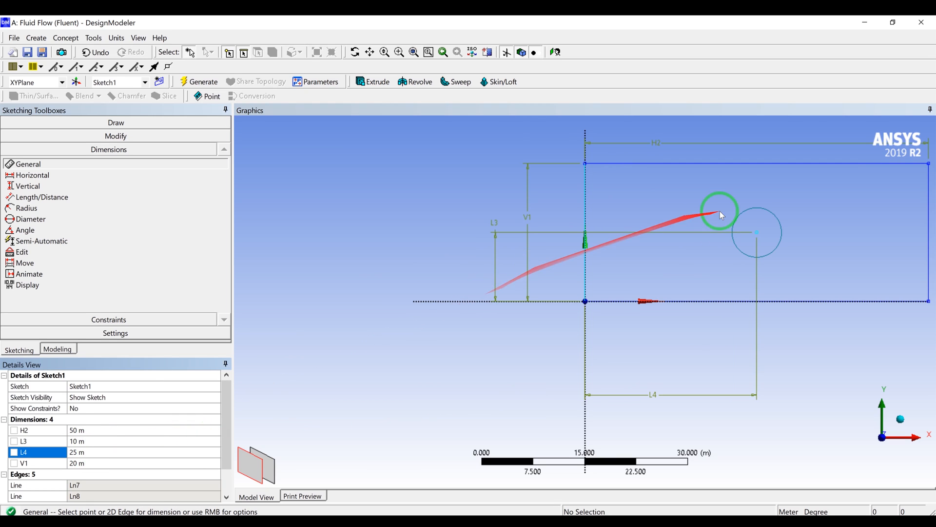
Dimension the circle's diameter and set it to 1 m.
click(755, 211)
click(806, 195)
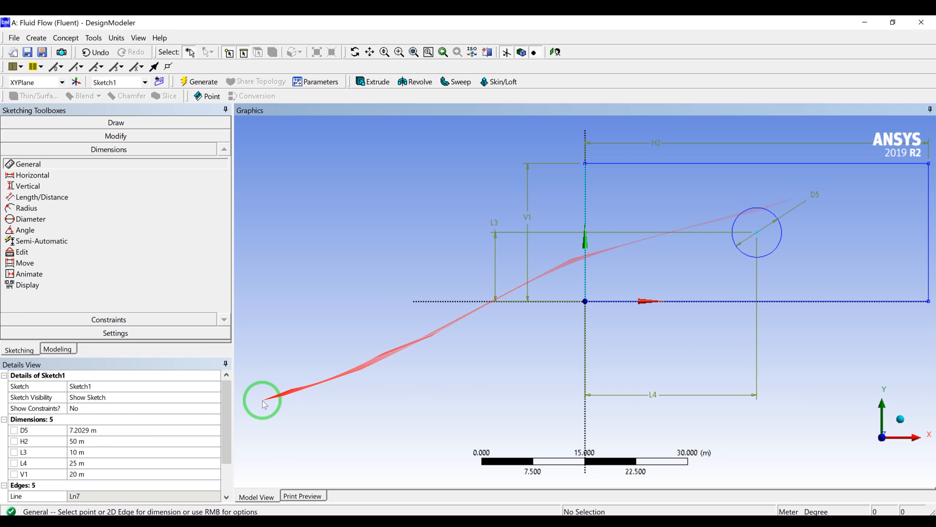
click(117, 429)
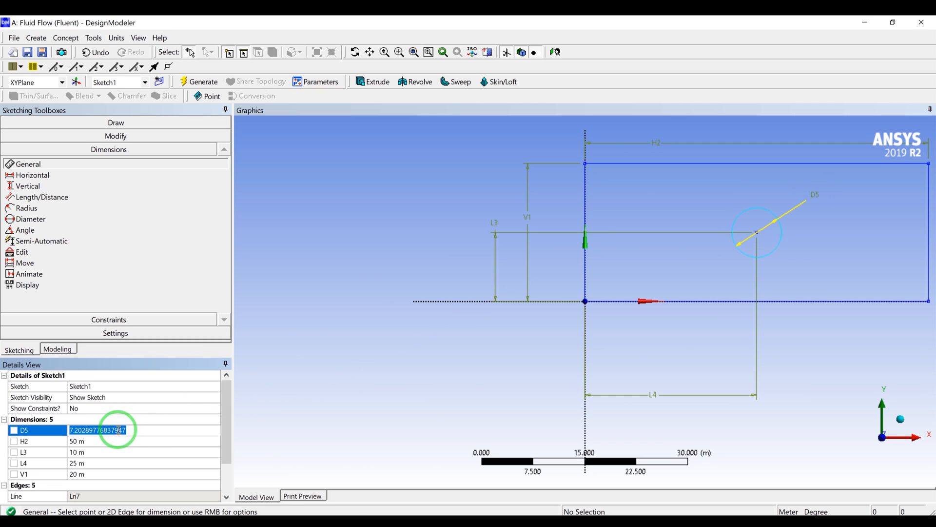
text(1)
key(Return)
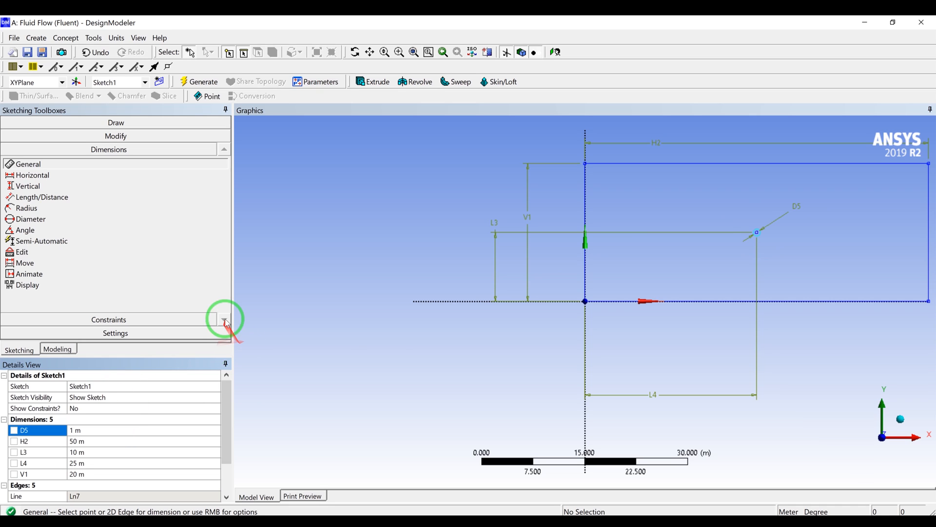
Create a surface from the rectangle-and-circle sketch with Surfaces From Sketches and generate it.
click(58, 349)
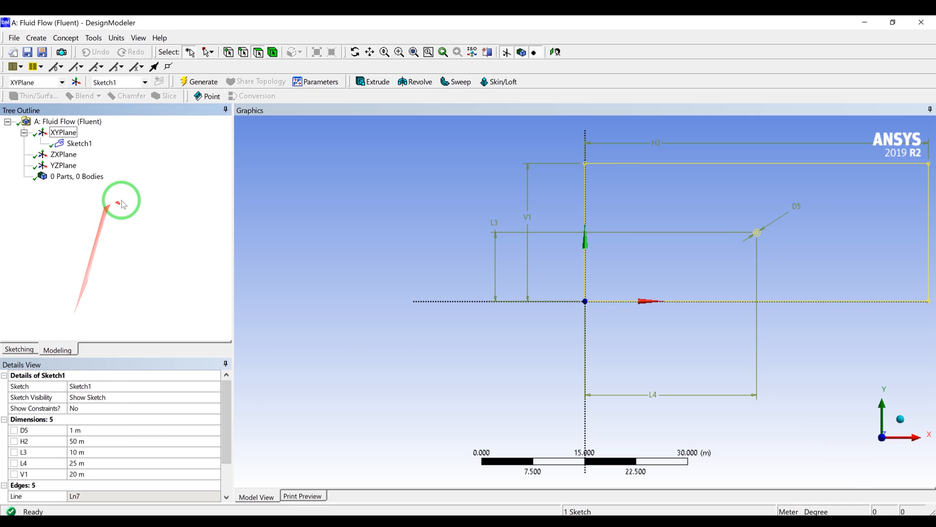
click(96, 39)
mouse_move(67, 38)
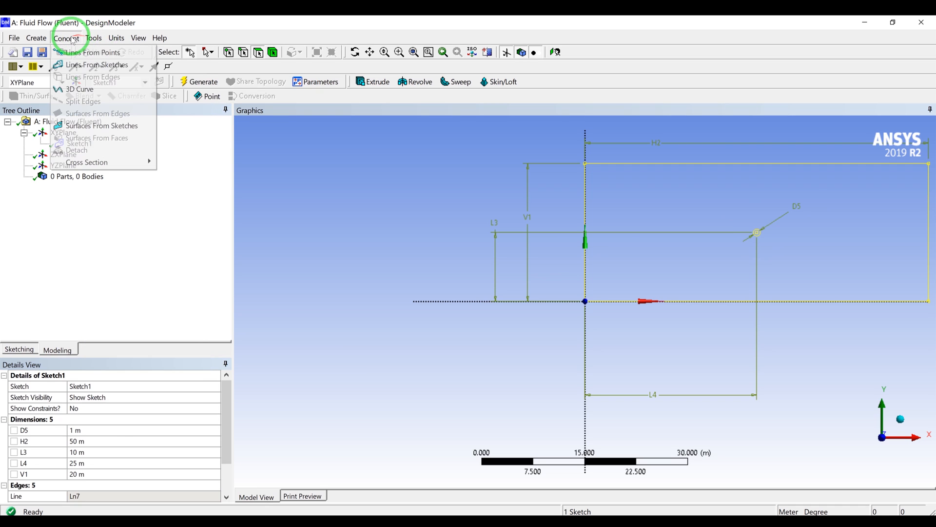
click(72, 126)
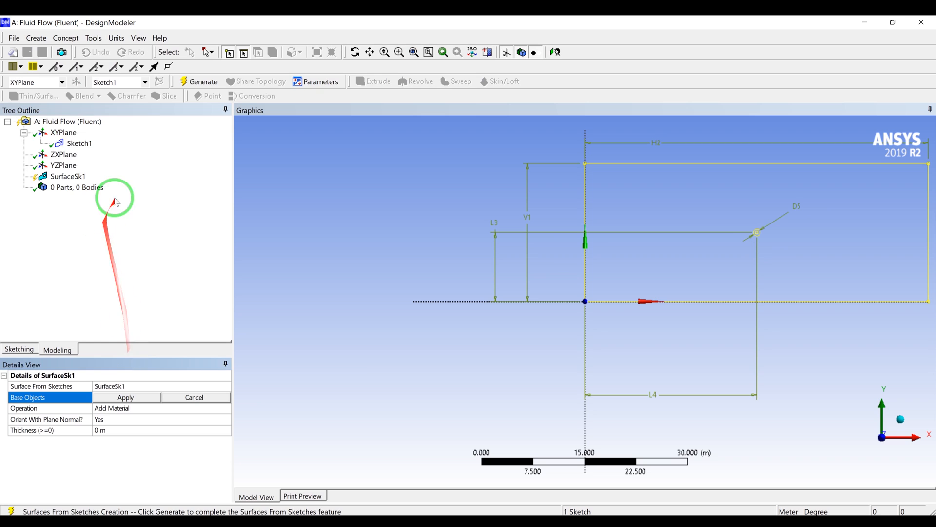
click(79, 143)
click(141, 397)
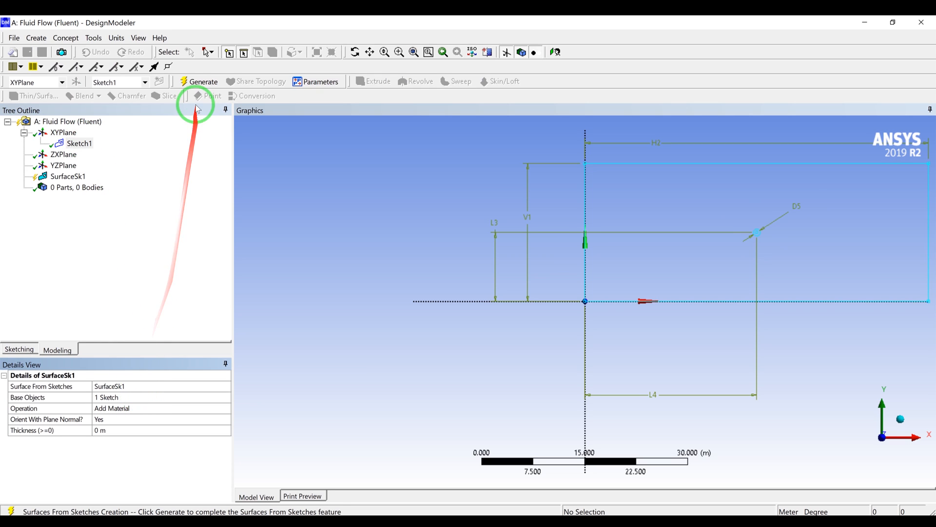
click(194, 81)
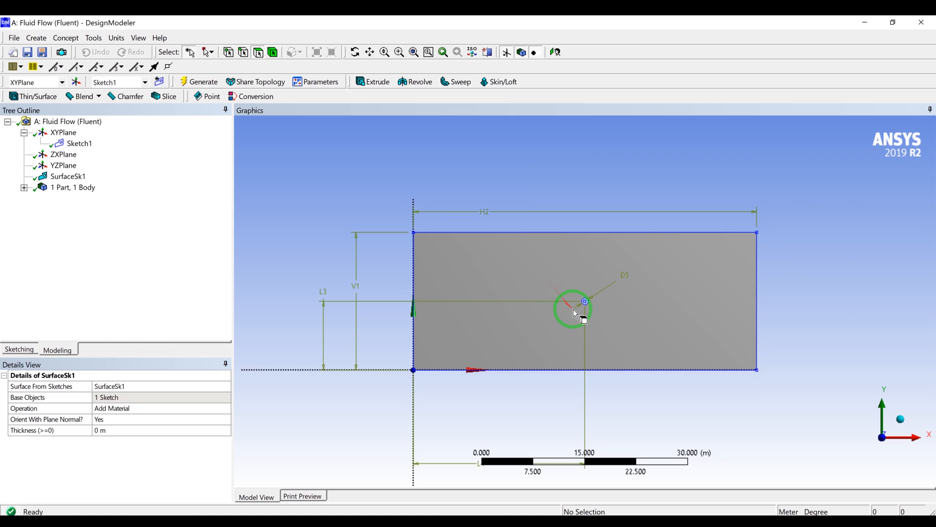
Check the circular hole in the generated surface and switch back to the Workbench project schematic.
scroll(585, 311, up, 5)
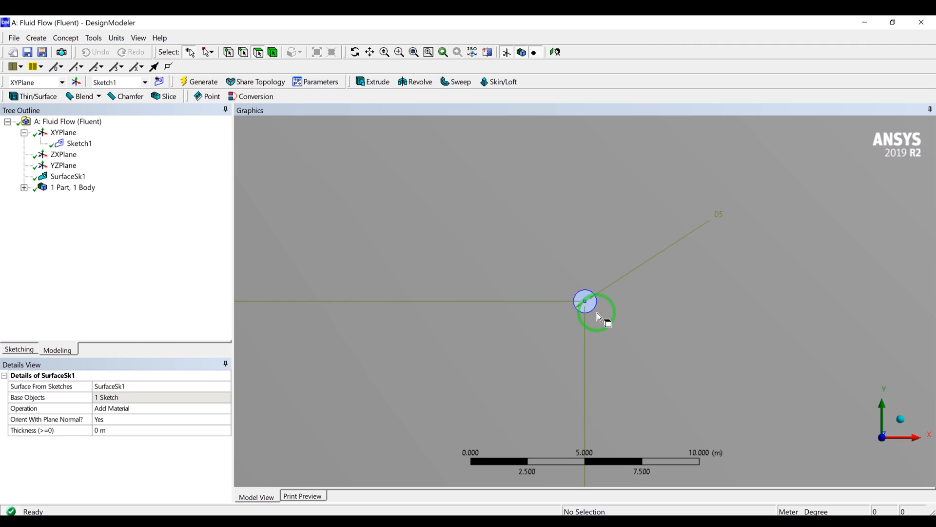
scroll(597, 312, down, 3)
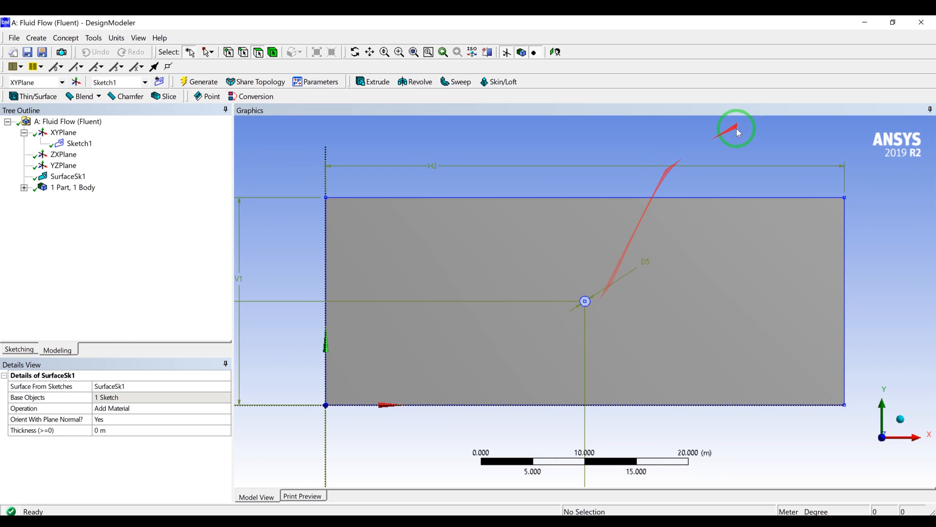
click(399, 239)
key(alt+Tab)
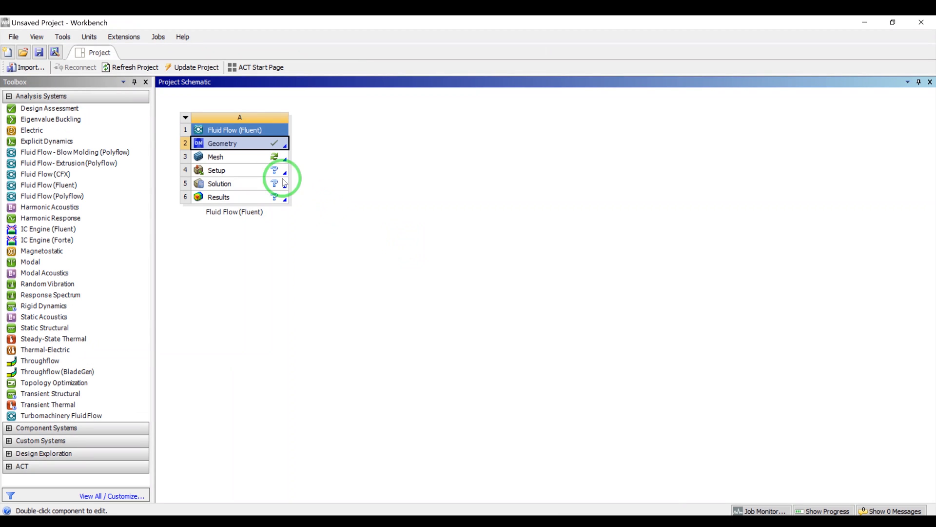
Open the Mesh cell of the Fluid Flow system, check the unit system and view the surface straight on along Z.
click(257, 158)
double_click(258, 159)
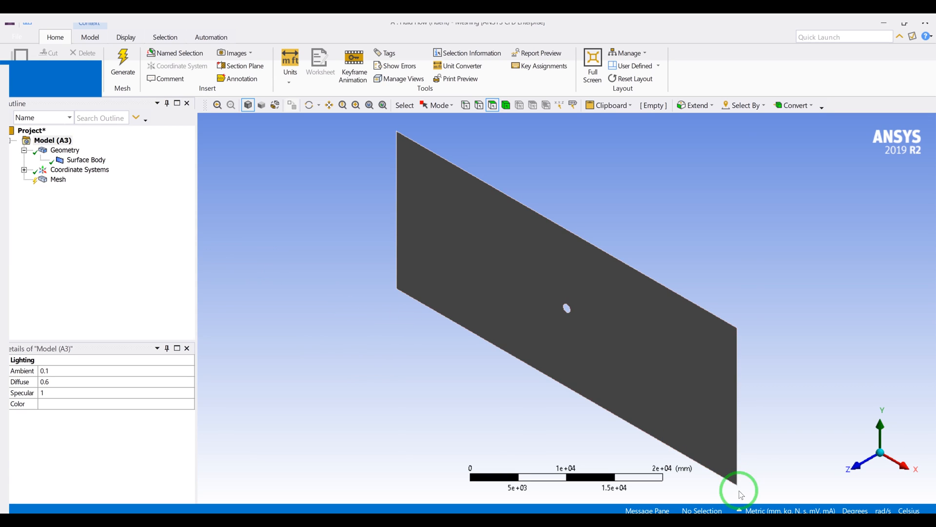
click(739, 510)
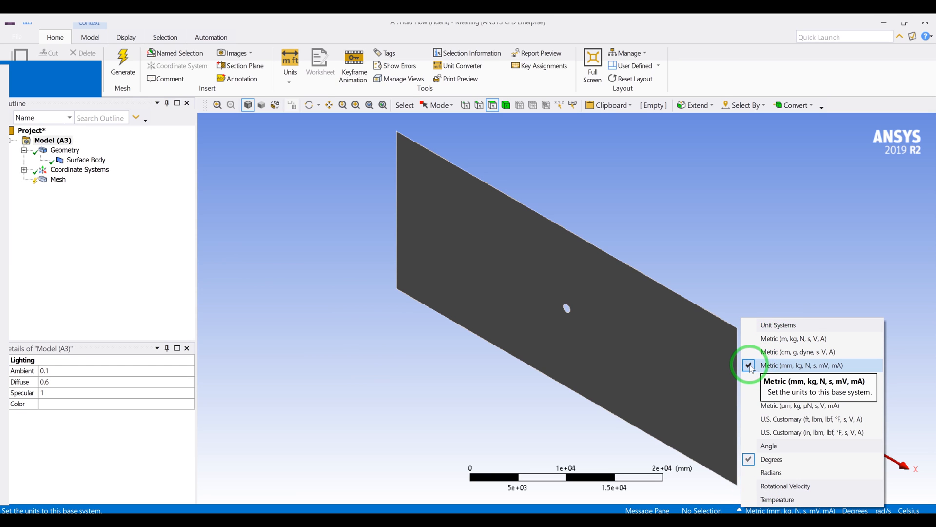
click(767, 263)
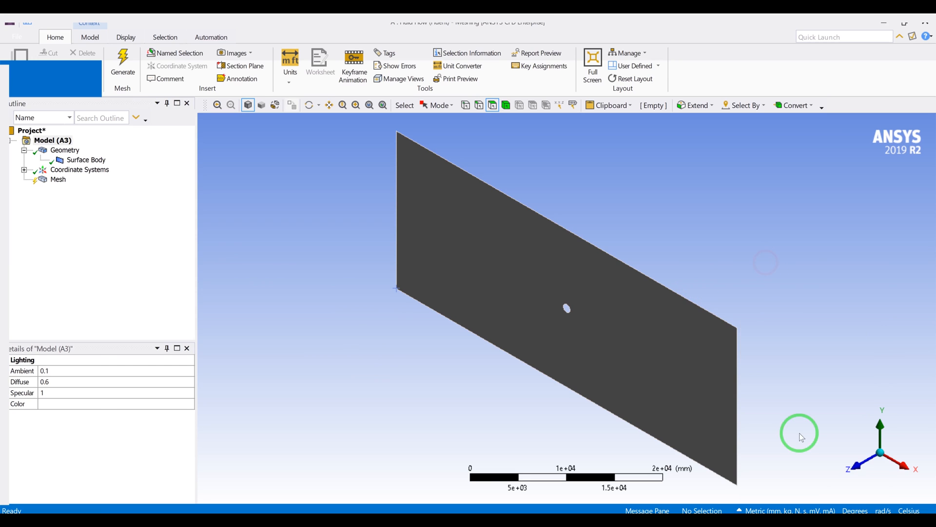
click(858, 458)
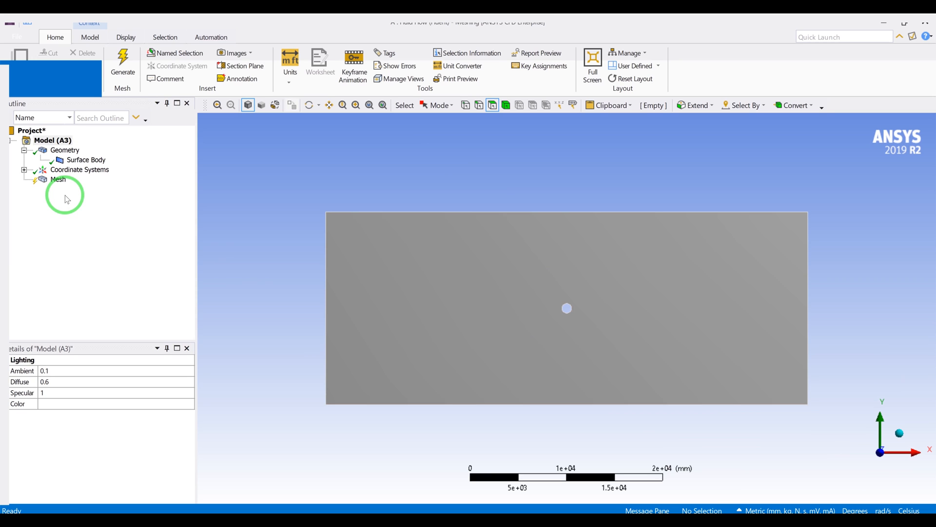
Insert a mesh sizing control scoped to the circular edge of the cylinder hole.
right_click(57, 182)
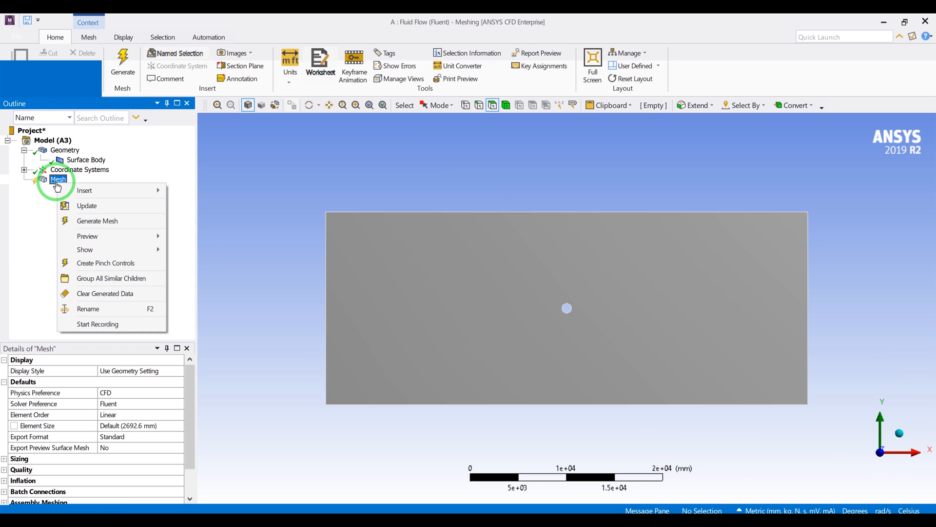
mouse_move(98, 191)
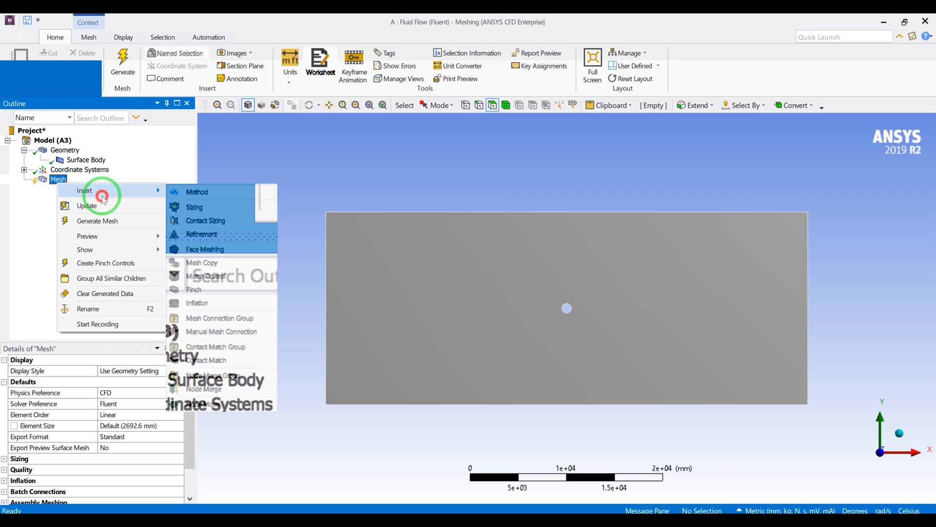
click(201, 207)
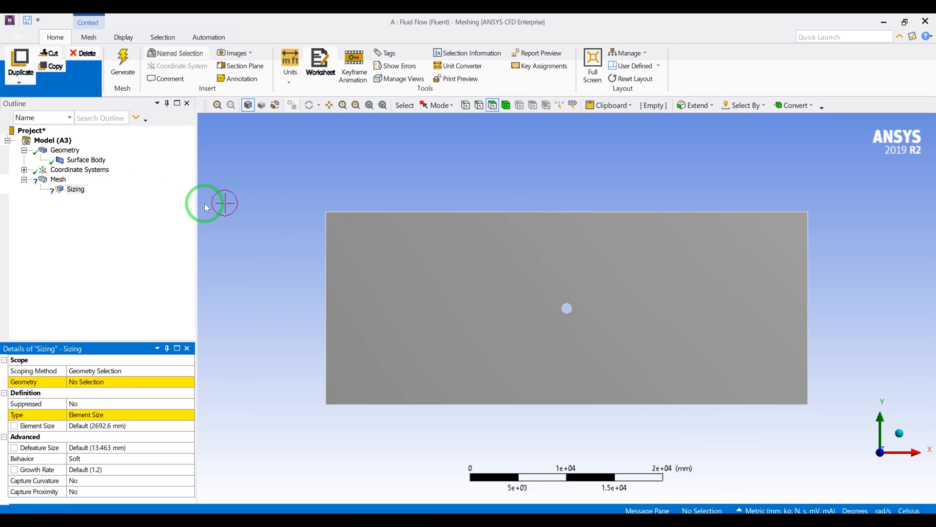
click(479, 105)
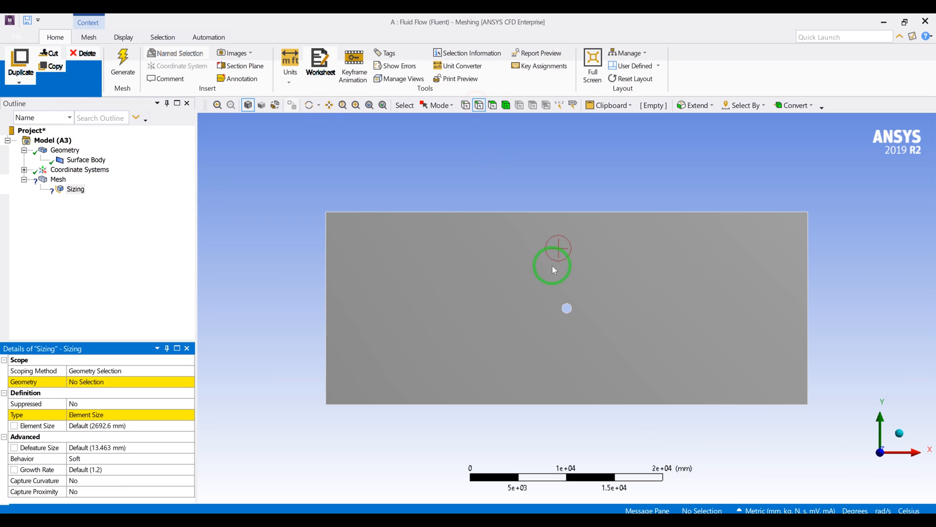
click(566, 300)
click(164, 382)
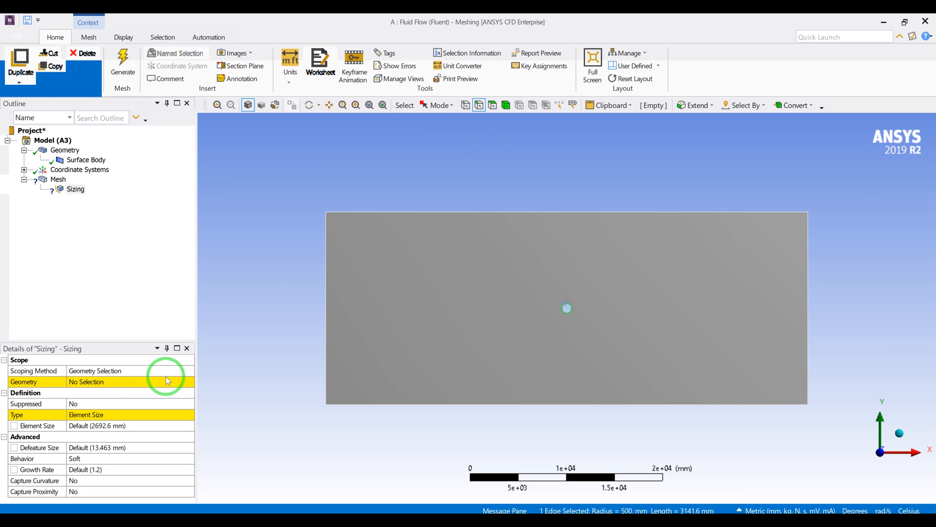
click(97, 382)
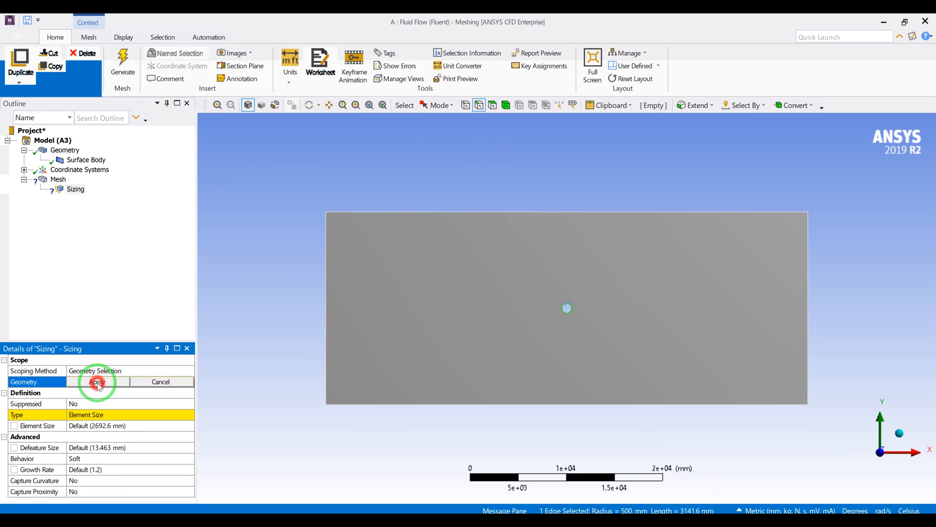
Set the circular edge's element size to 20 mm and the global mesh element size to 300 mm.
click(117, 426)
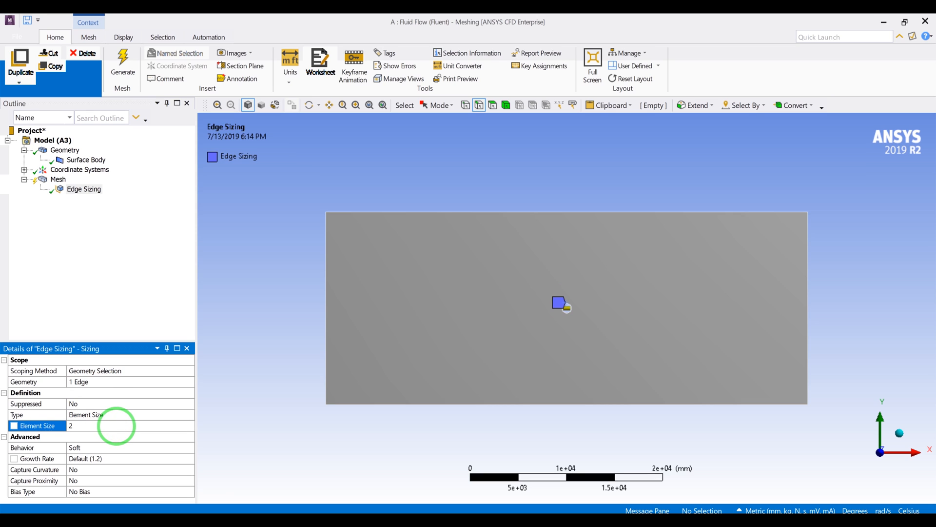
text(20)
key(Return)
click(54, 183)
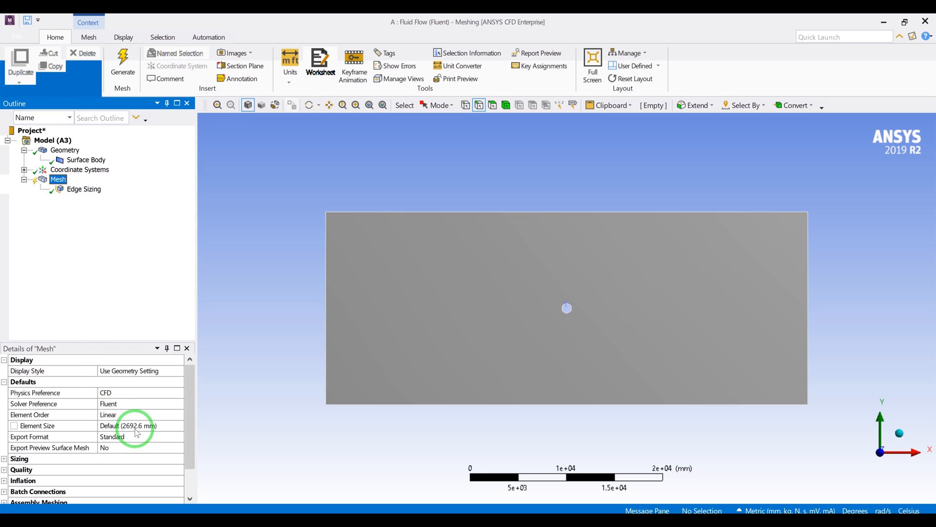
click(136, 428)
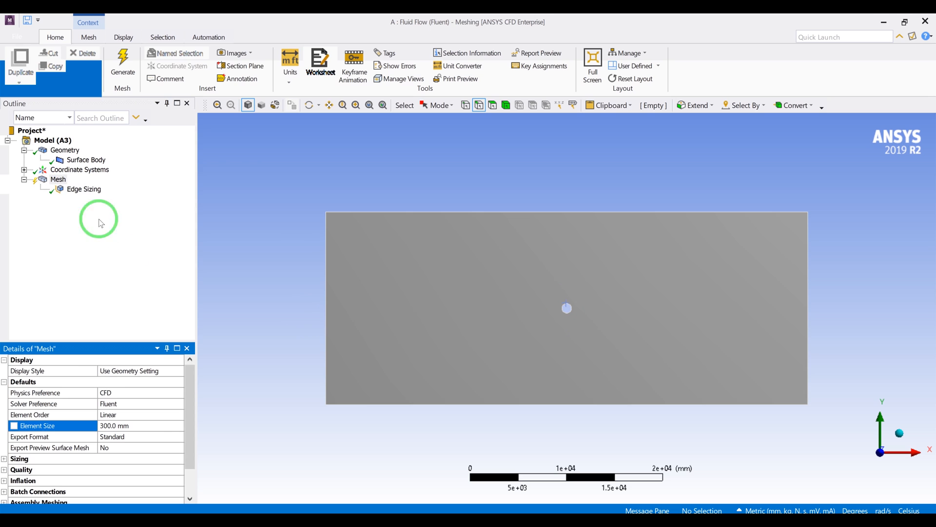
Insert an inflation control on the rectangular face with the cylinder's circular edge as its boundary.
right_click(60, 180)
mouse_move(98, 188)
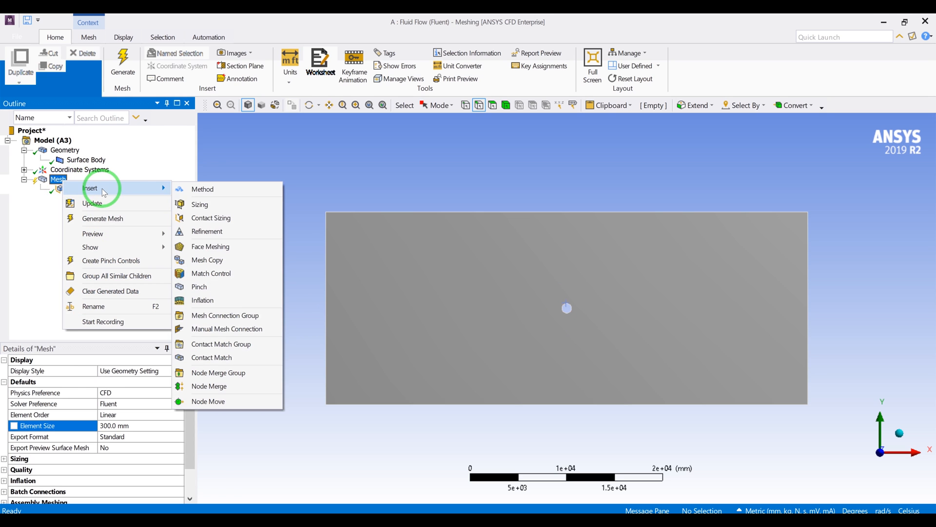
click(208, 299)
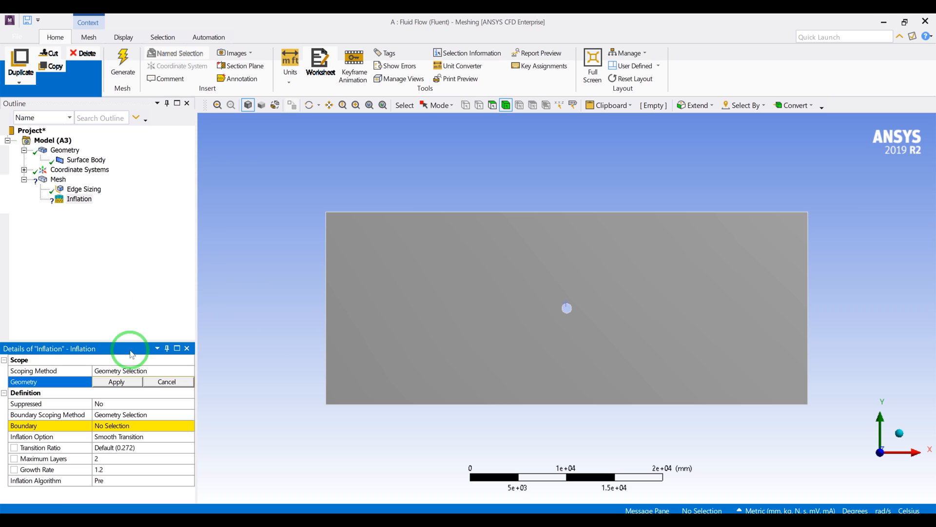
click(448, 254)
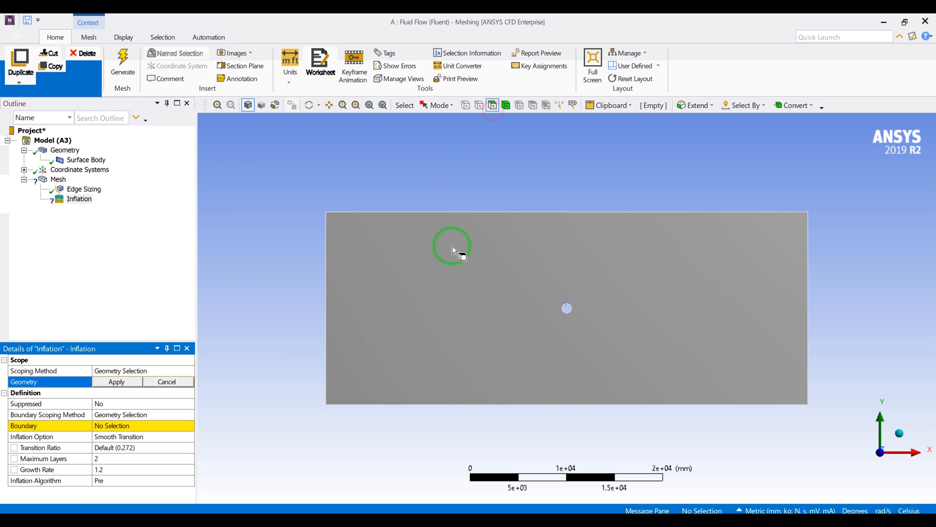
click(129, 381)
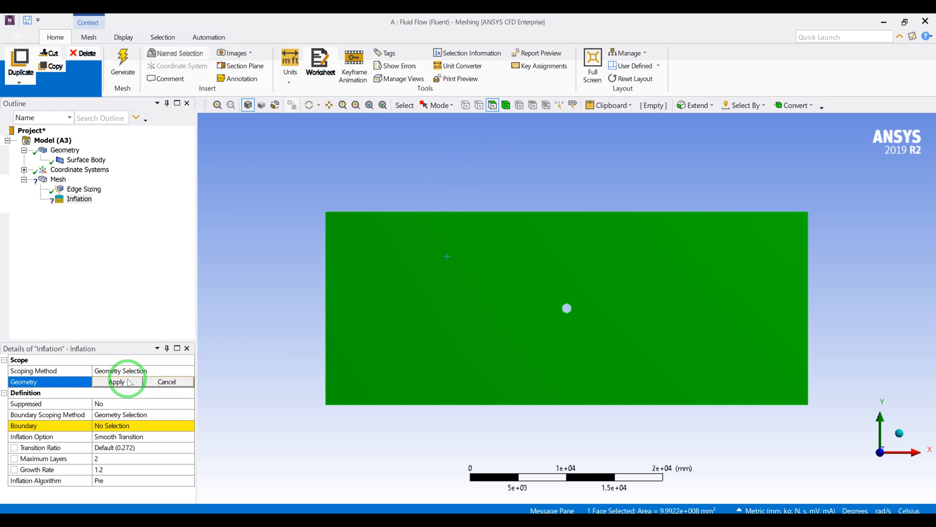
click(115, 420)
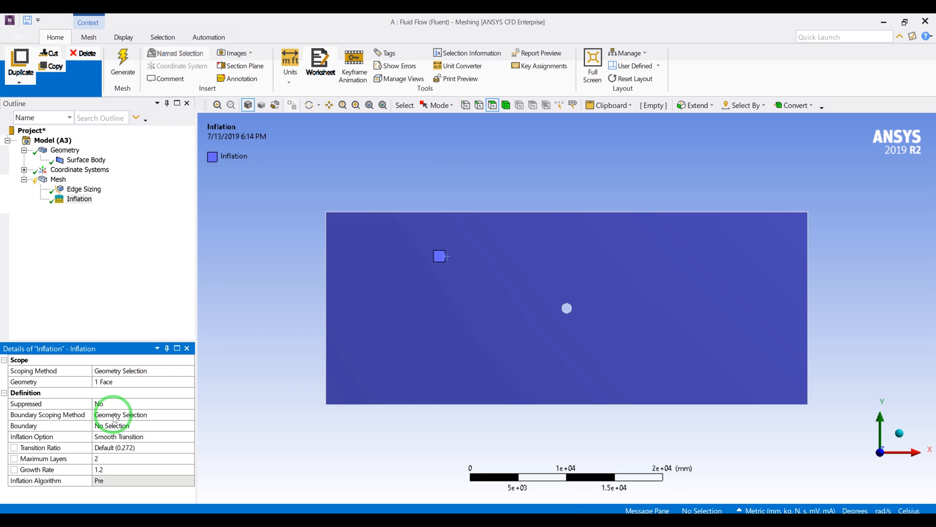
click(116, 420)
click(564, 313)
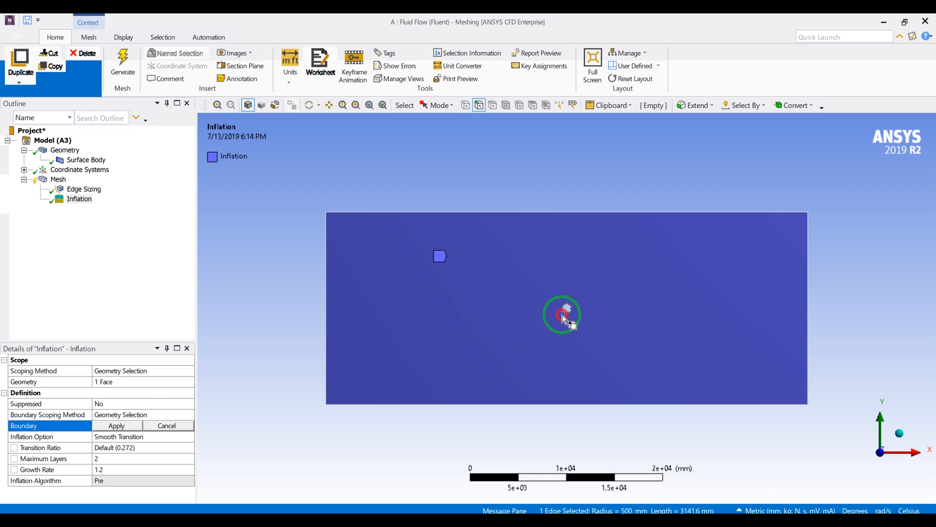
click(117, 425)
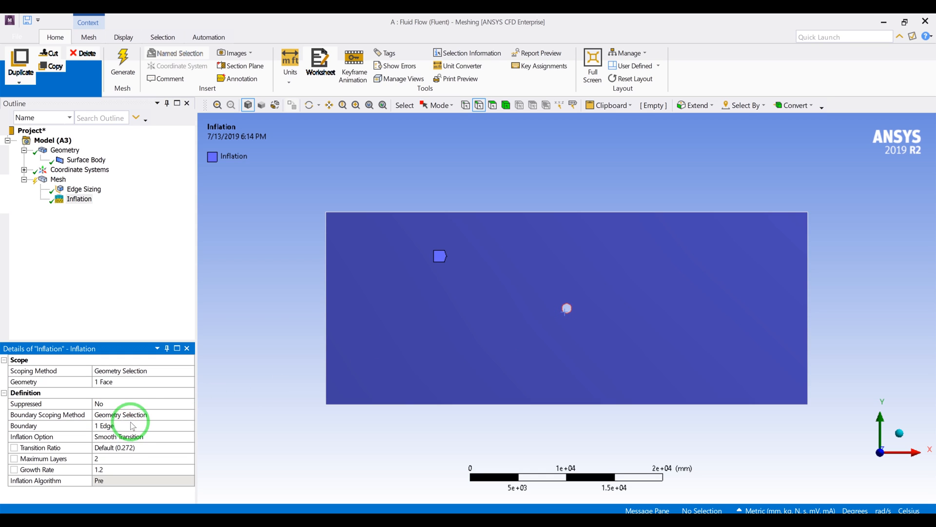
Set the inflation option to First Layer Thickness with a 20 mm first layer height and 50 maximum layers.
click(133, 437)
click(189, 437)
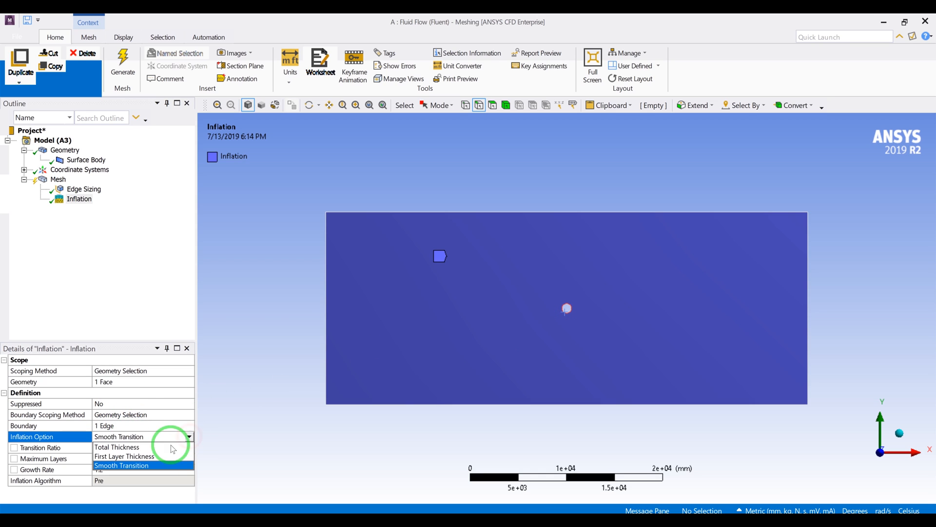
click(159, 457)
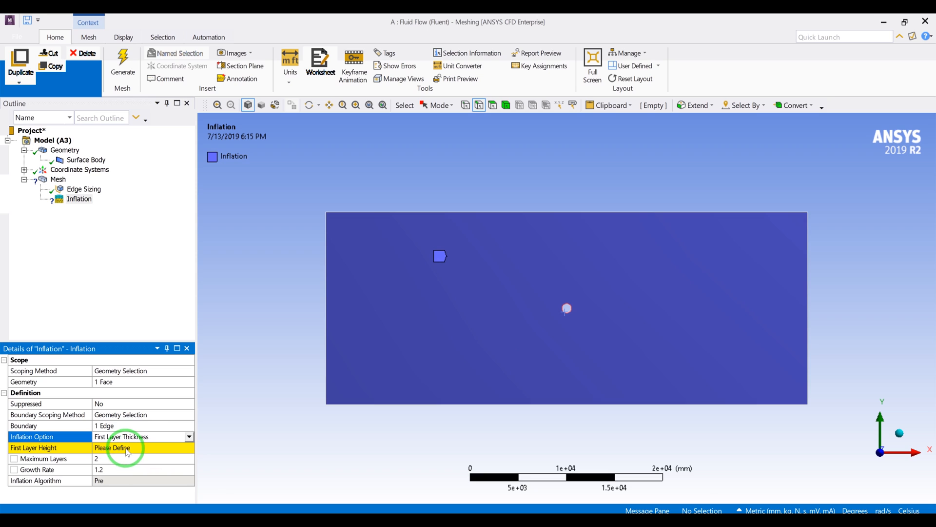
click(126, 448)
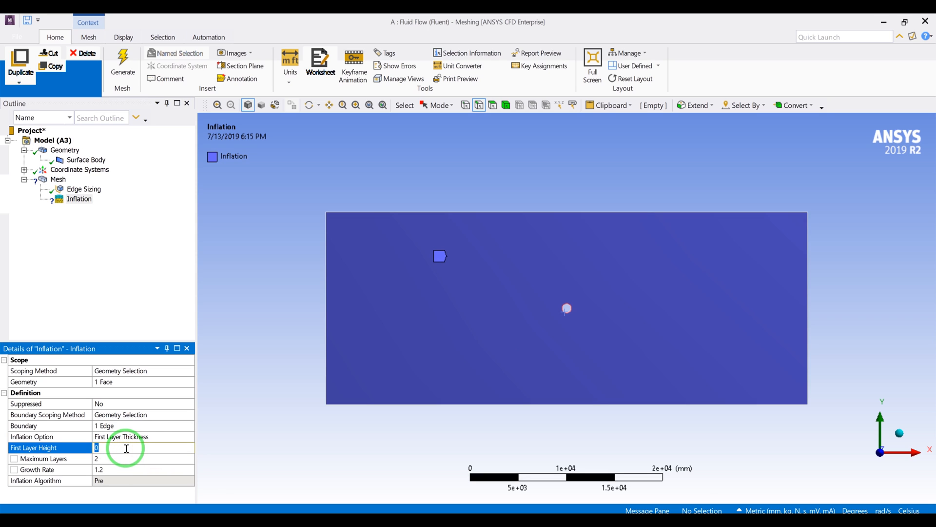
text(20)
key(Return)
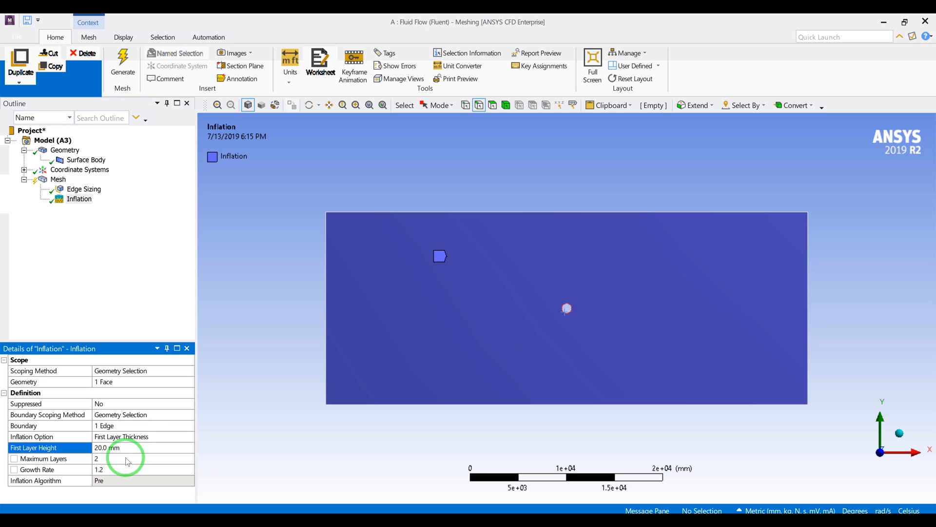
click(127, 461)
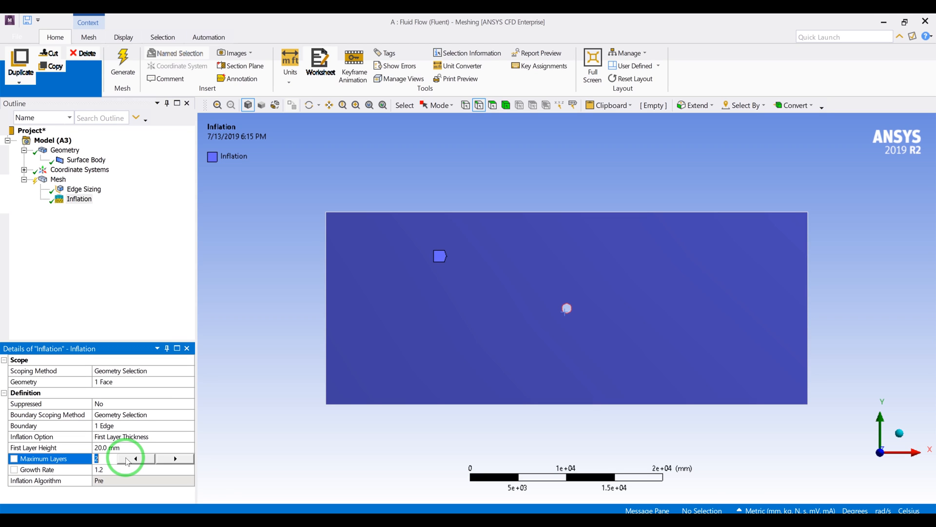
text(50)
click(151, 286)
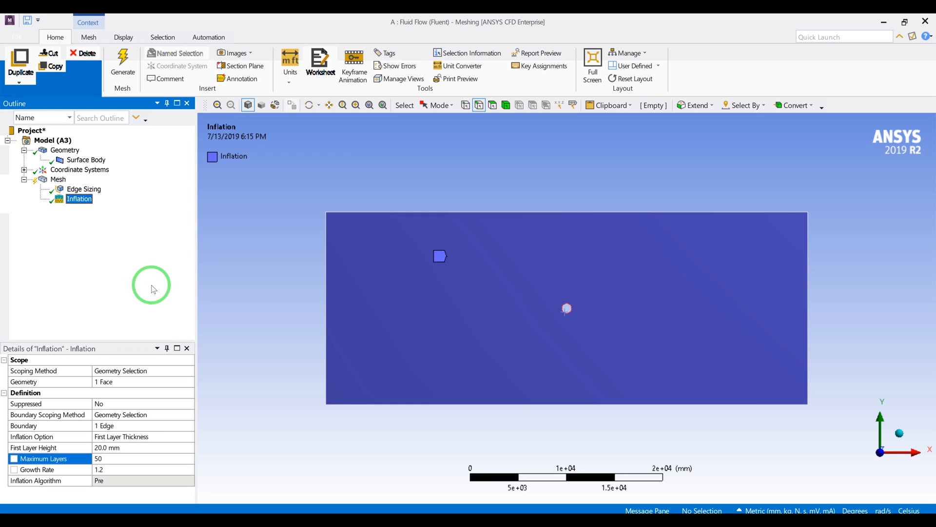
Insert a mesh method on the surface body and set it to Triangles.
right_click(59, 180)
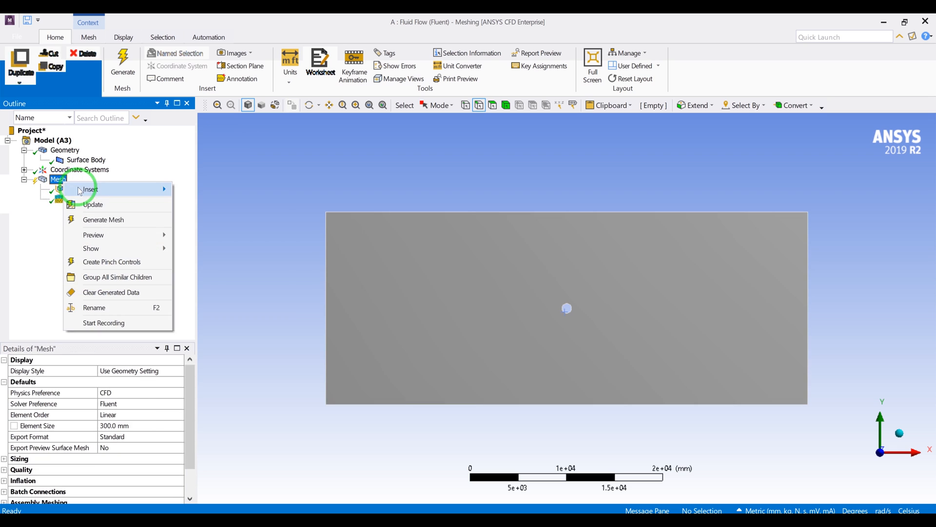
mouse_move(83, 189)
click(198, 189)
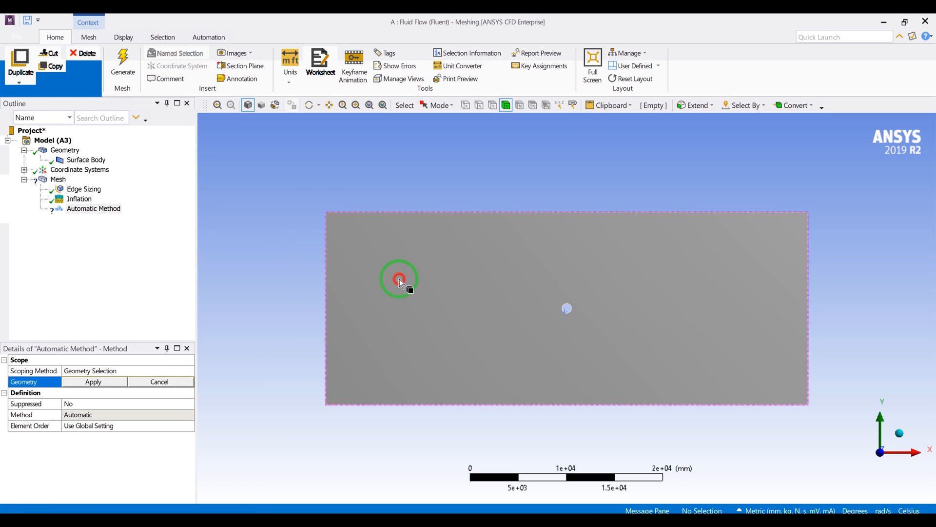
click(399, 281)
click(93, 382)
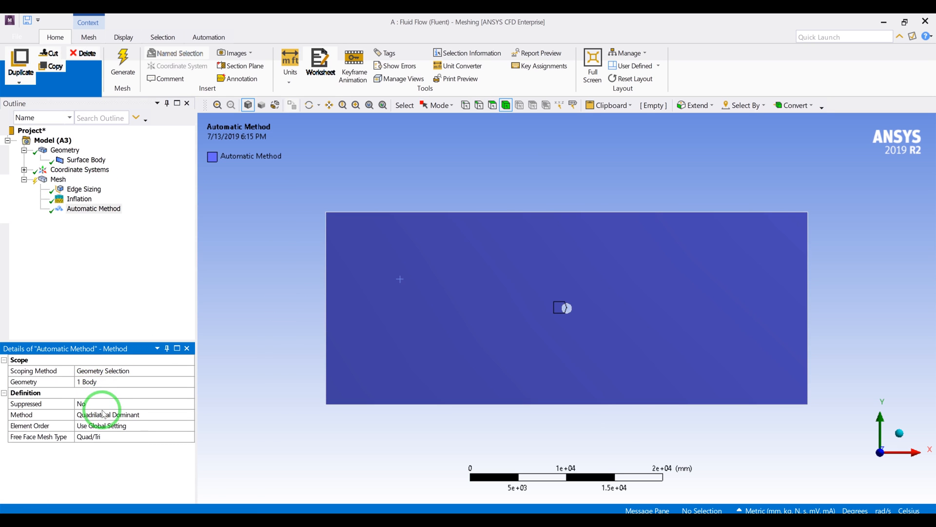
click(122, 415)
click(189, 415)
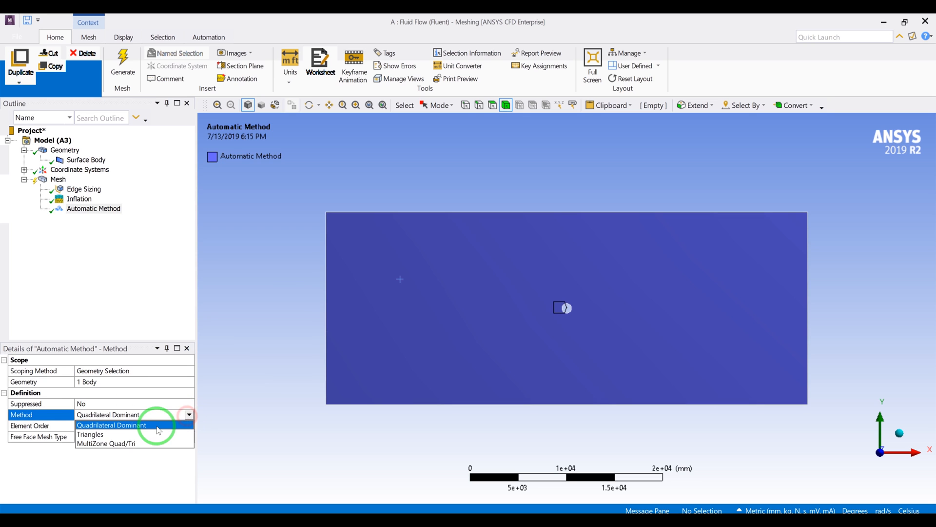
click(148, 434)
click(118, 208)
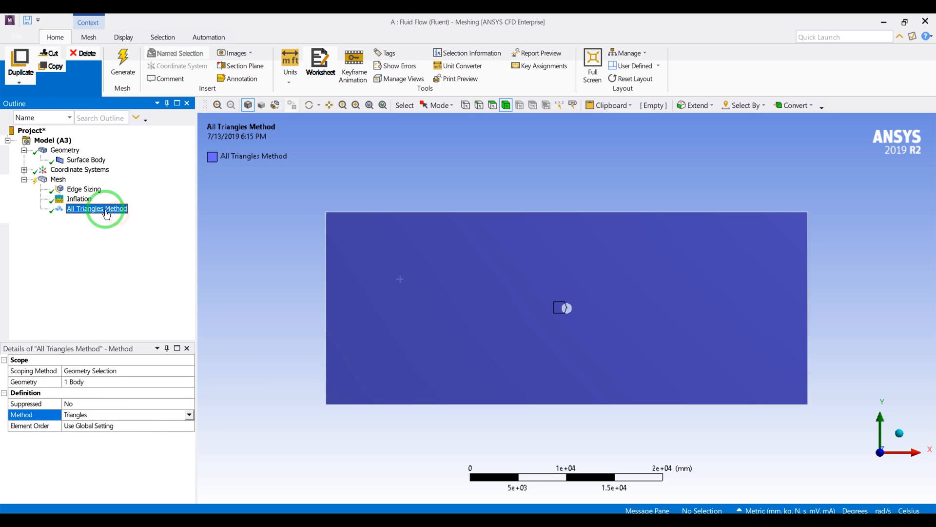
Generate the mesh and inspect the inflation layers around the circular hole.
click(58, 179)
right_click(58, 180)
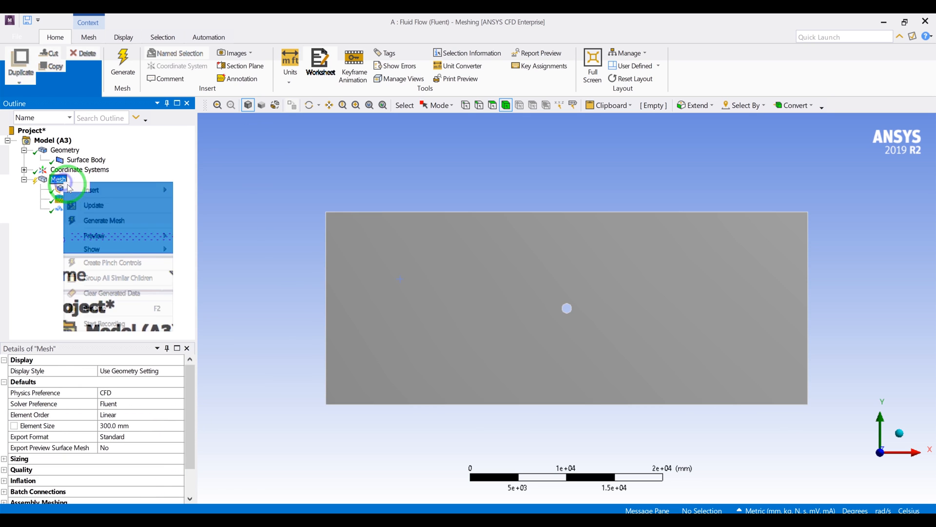
click(99, 221)
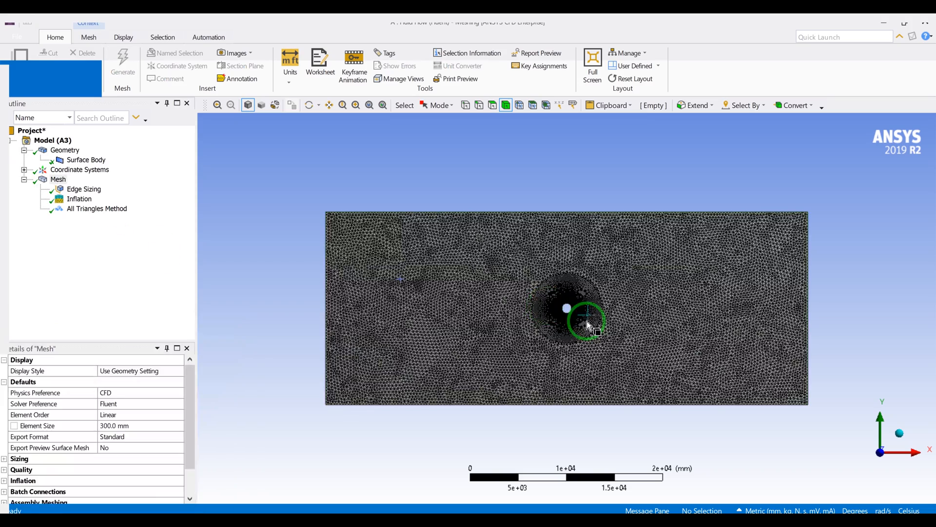
scroll(578, 317, up, 10)
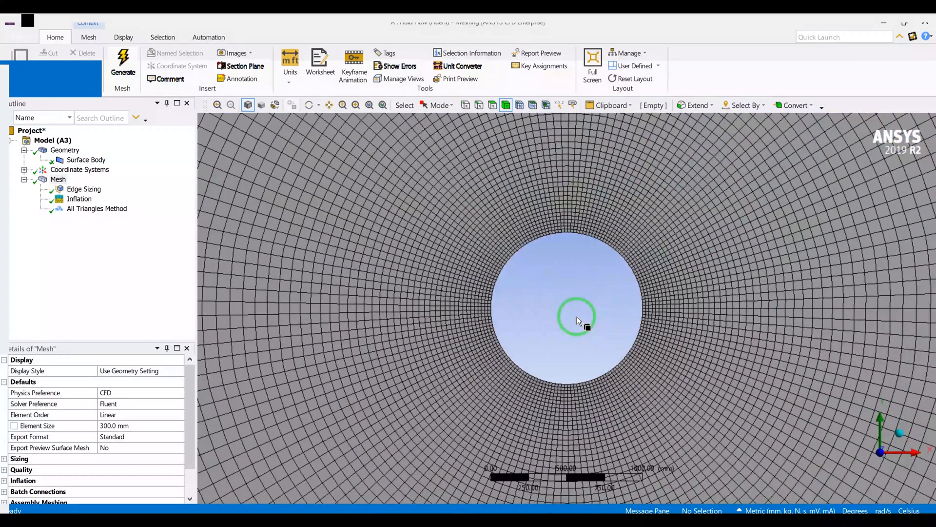
scroll(621, 278, up, 5)
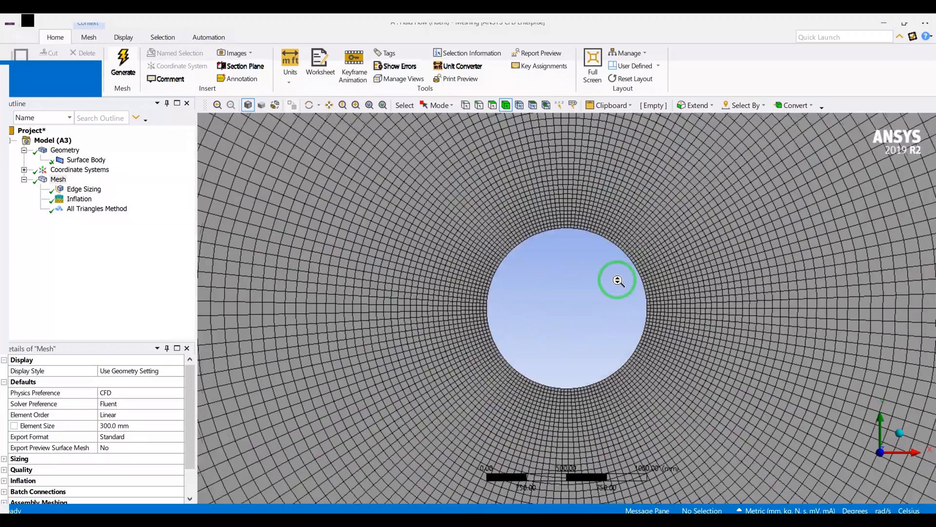
Create a named selection called inlet on the left vertical edge of the rectangular domain.
scroll(617, 279, down, 15)
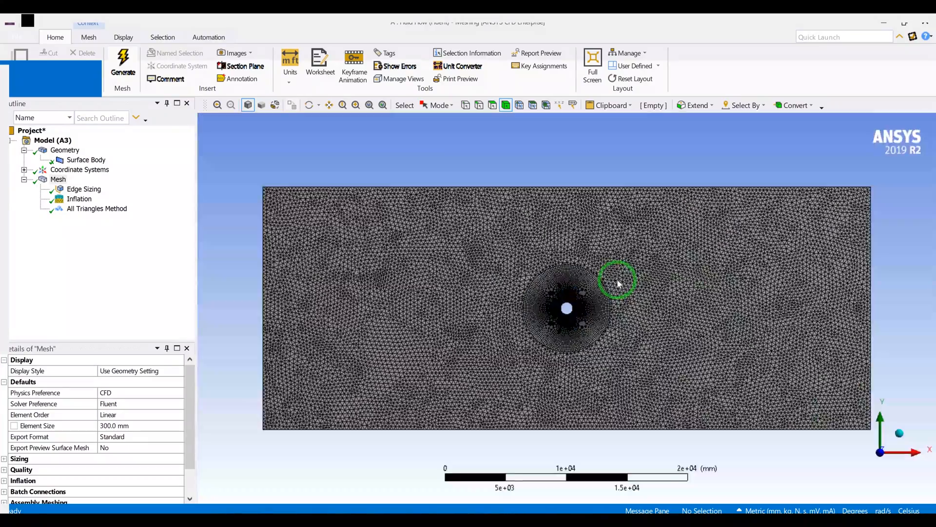
scroll(461, 299, up, 8)
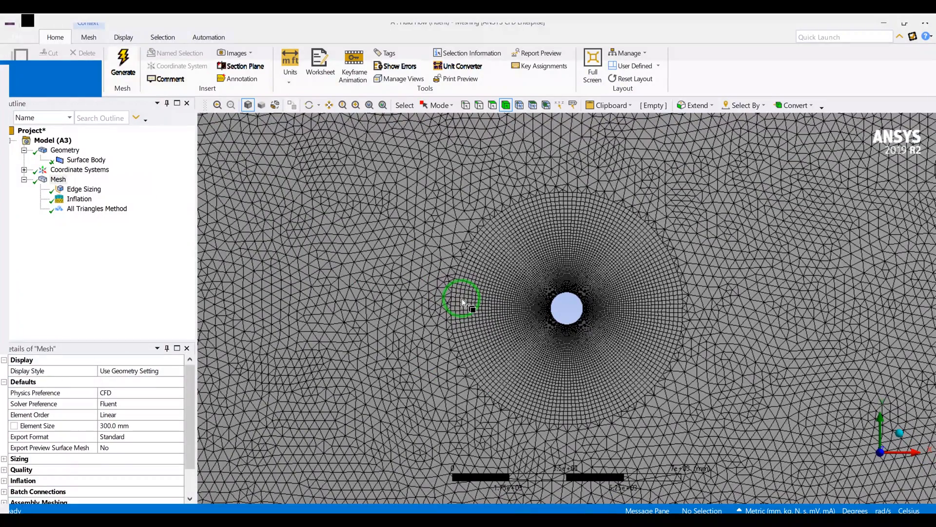
scroll(461, 298, down, 8)
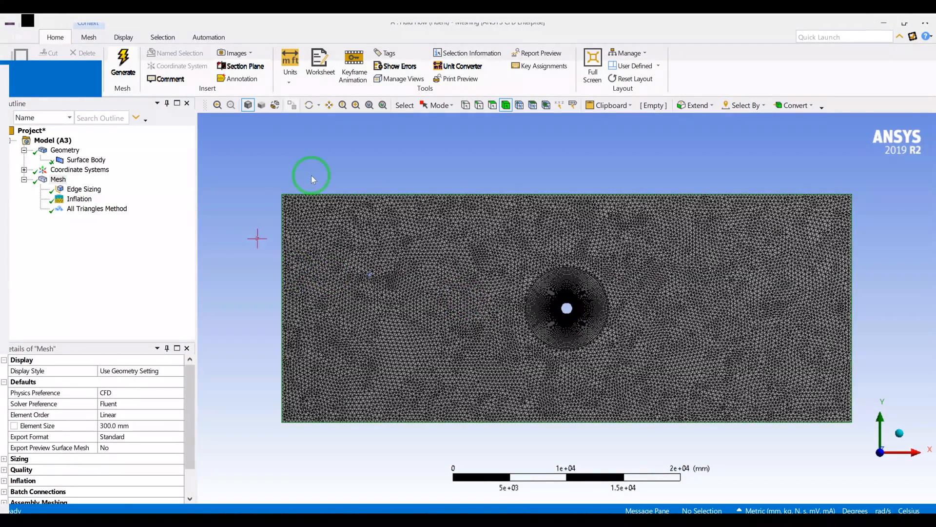
click(479, 109)
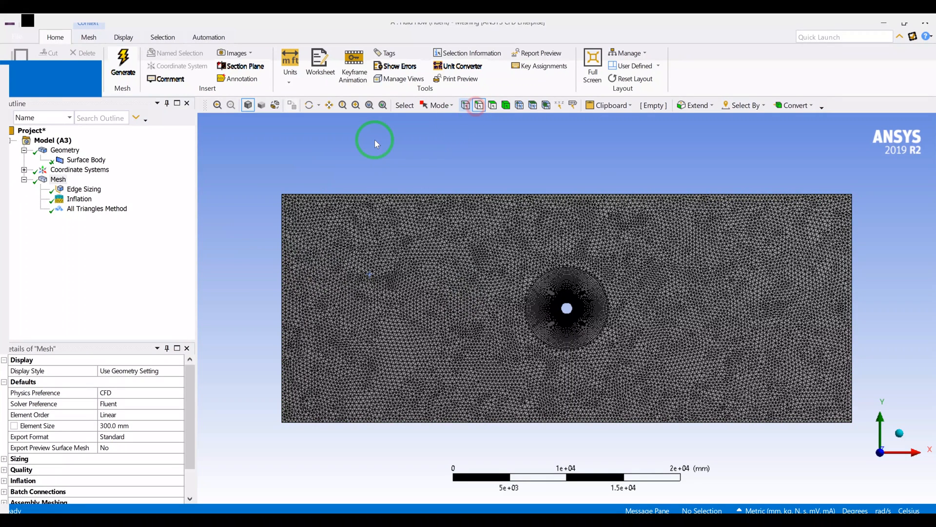
click(282, 253)
right_click(282, 253)
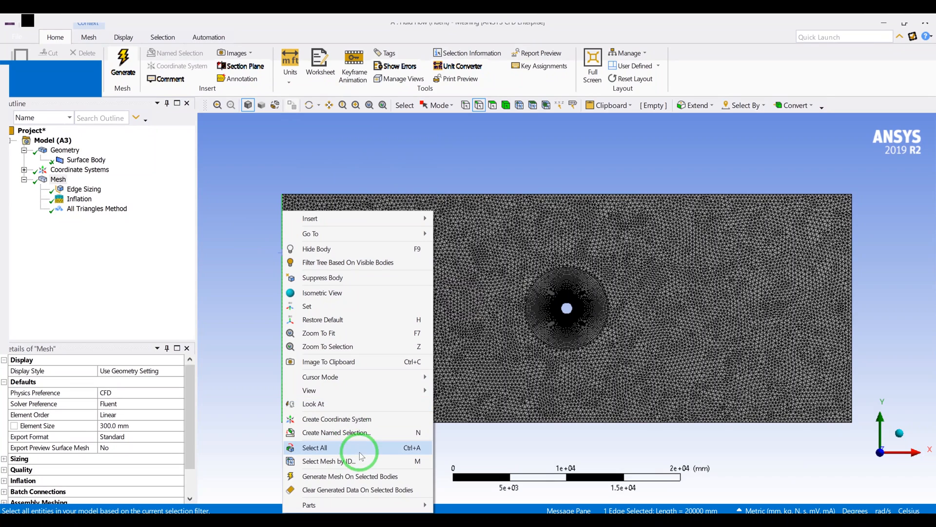
click(340, 432)
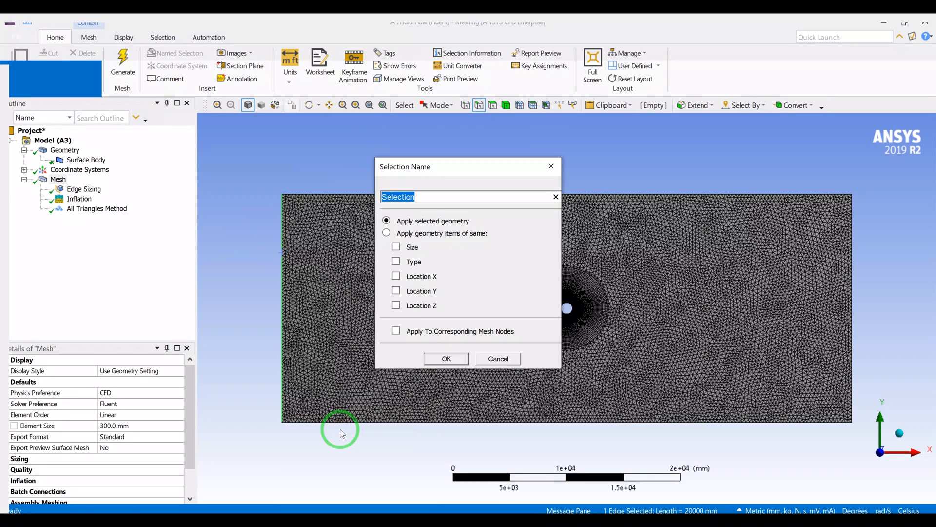
text(inlet)
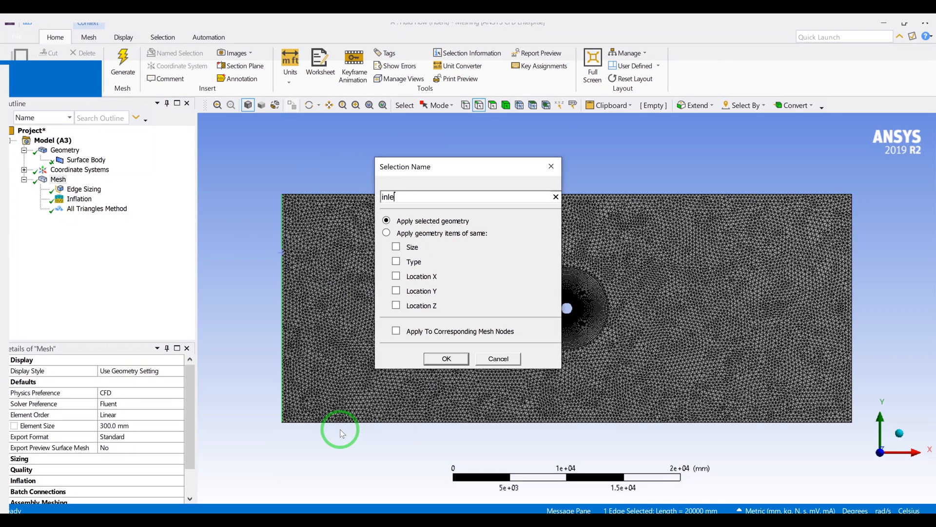
key(Return)
Create a named selection called outlet on the right vertical edge of the rectangular domain.
click(850, 258)
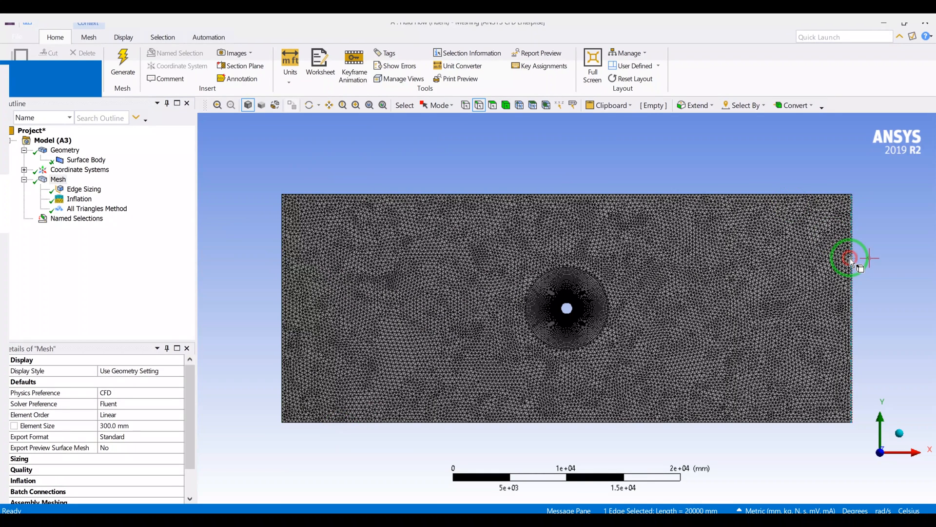
text(n)
text(outlet)
key(Return)
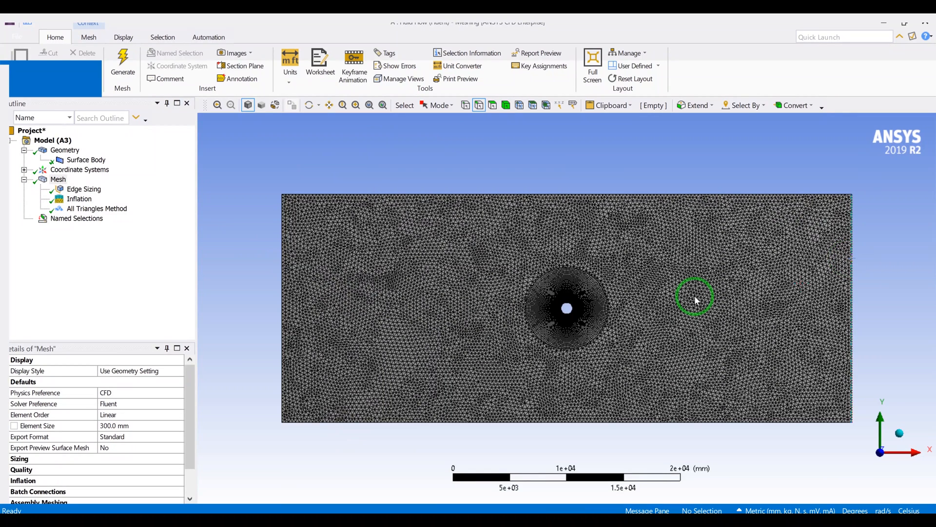
Create a named selection called circle on the circular cylinder edge at the centre of the domain.
click(573, 310)
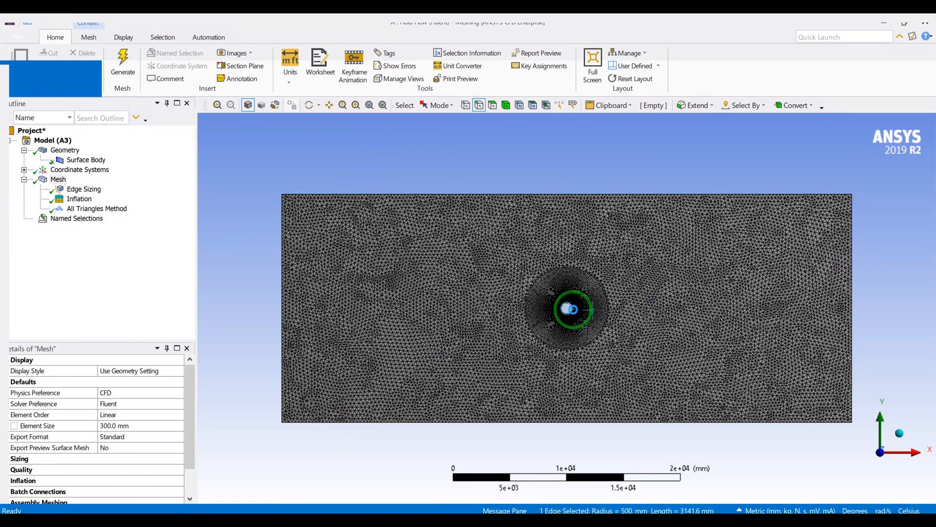
text(ncircle)
click(448, 360)
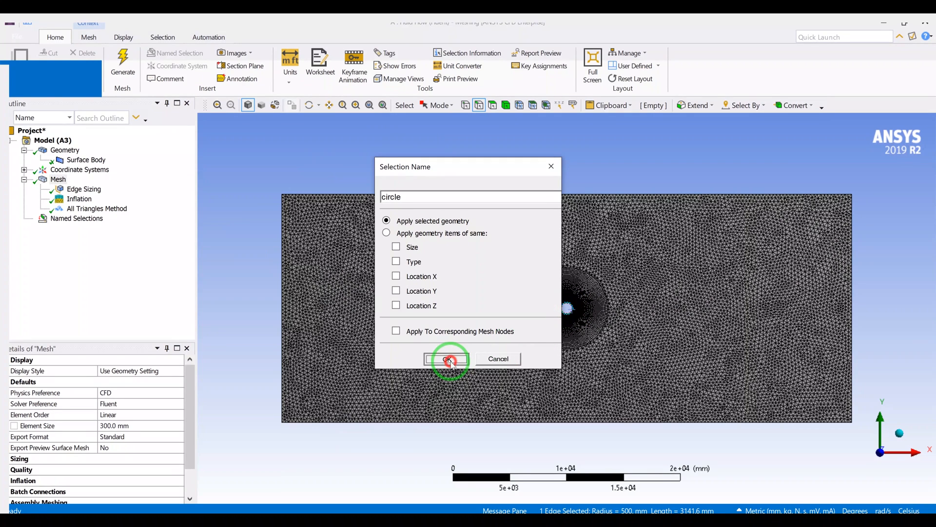
Update the mesh and close the meshing window to return to the project schematic.
right_click(61, 180)
click(95, 201)
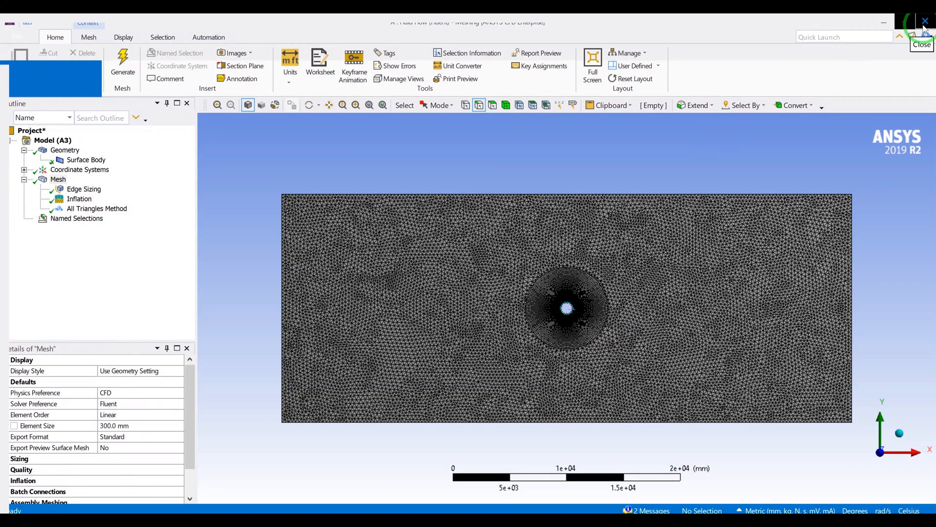
click(923, 22)
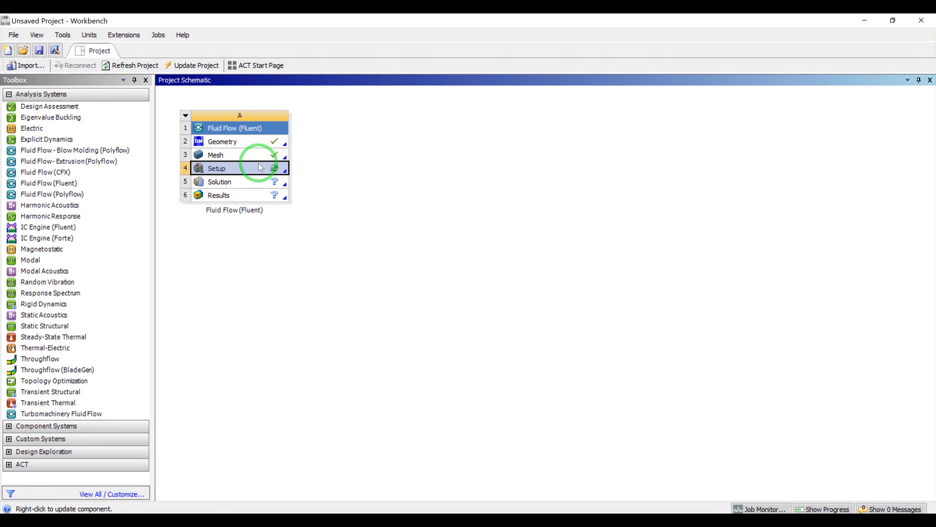
Open the Fluent setup launcher, enable Double Precision and choose parallel processing on the local machine with 8 processes.
double_click(259, 166)
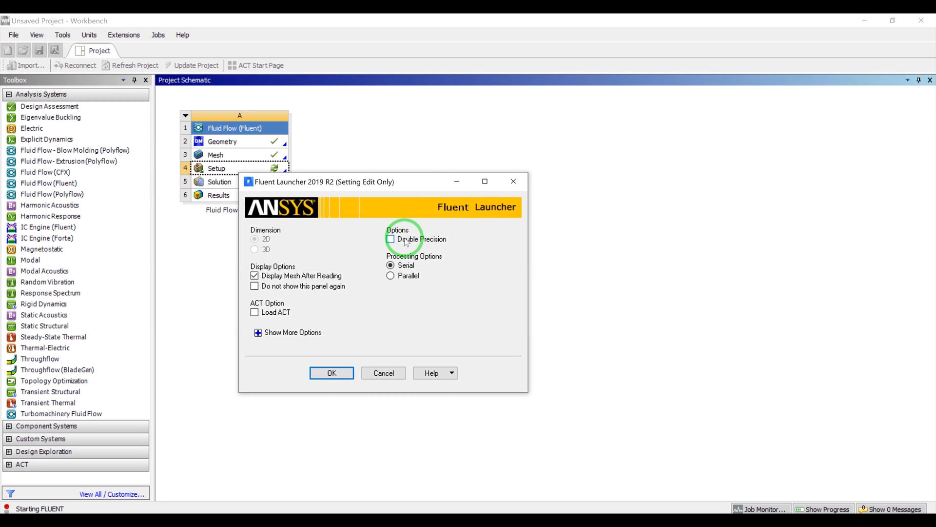
click(405, 239)
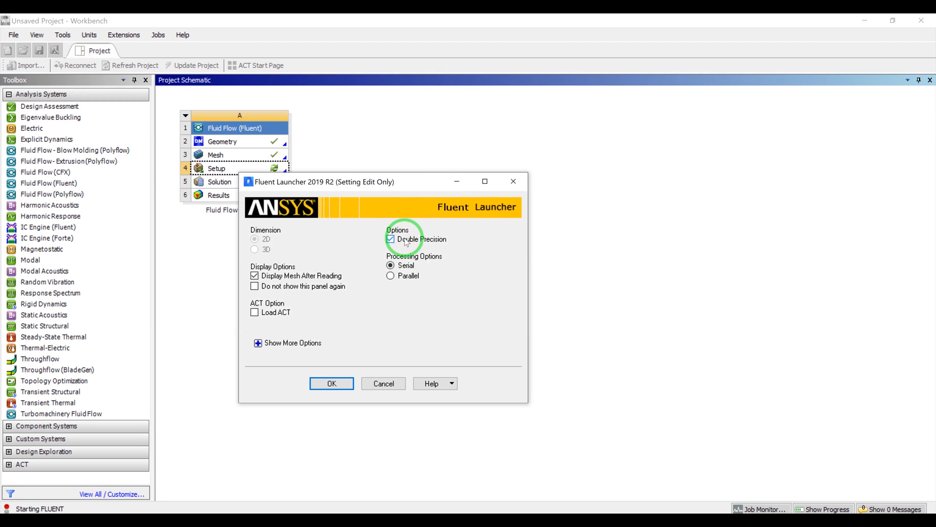
click(391, 276)
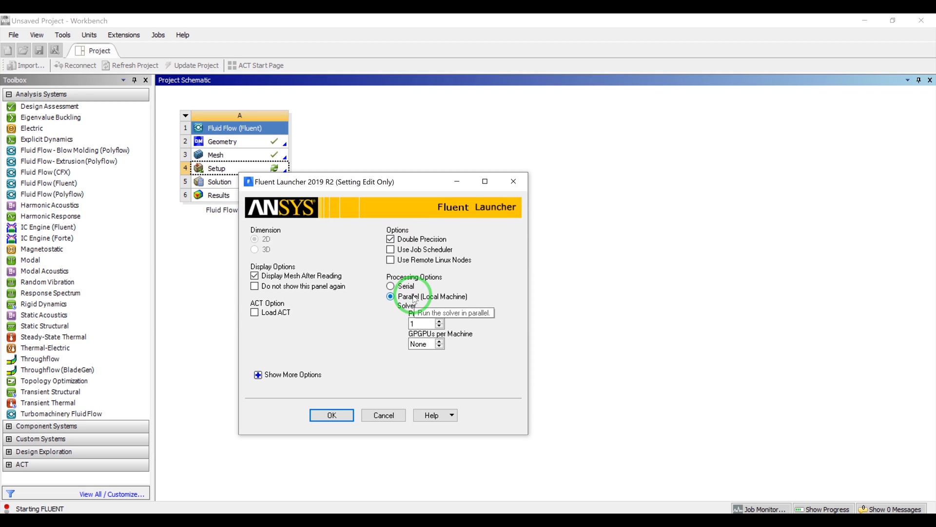
double_click(410, 323)
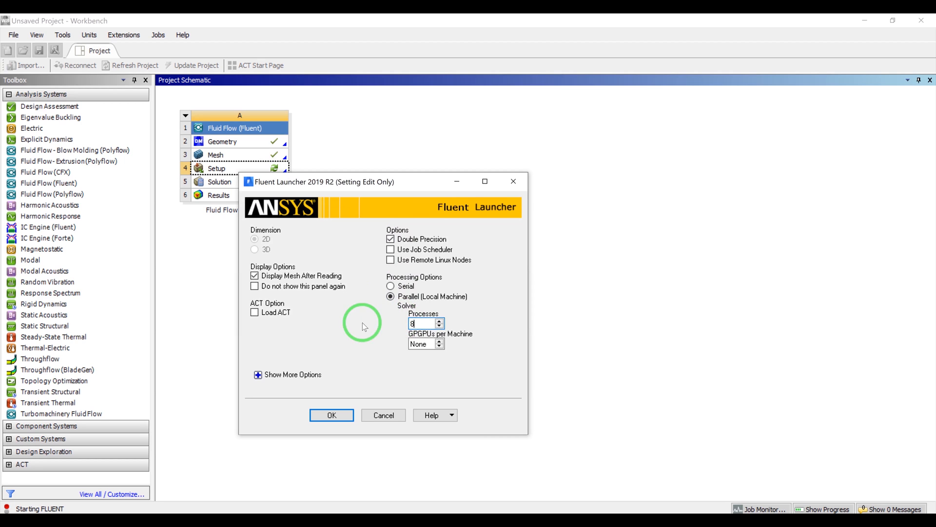
Set the launcher's MPI type to intel in the parallel settings, then start Fluent and maximize its window.
drag(361, 182, 397, 95)
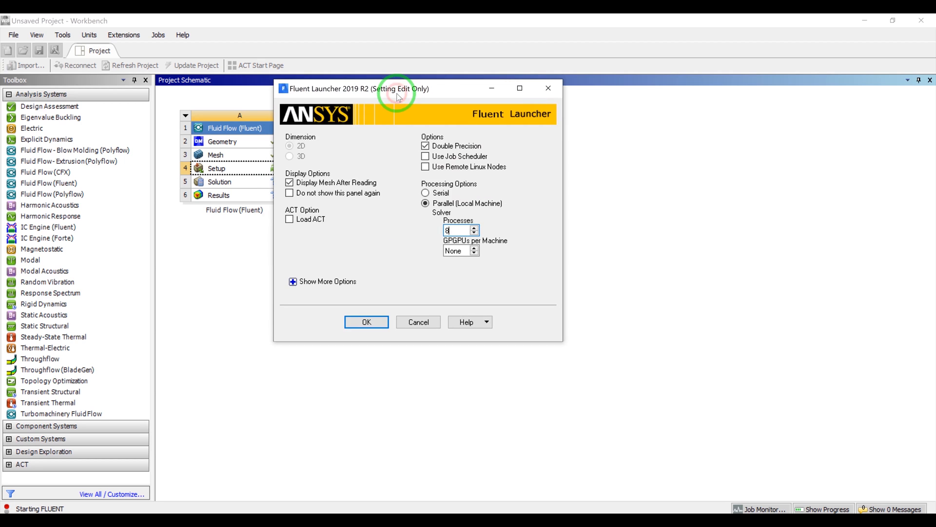
click(318, 282)
click(375, 278)
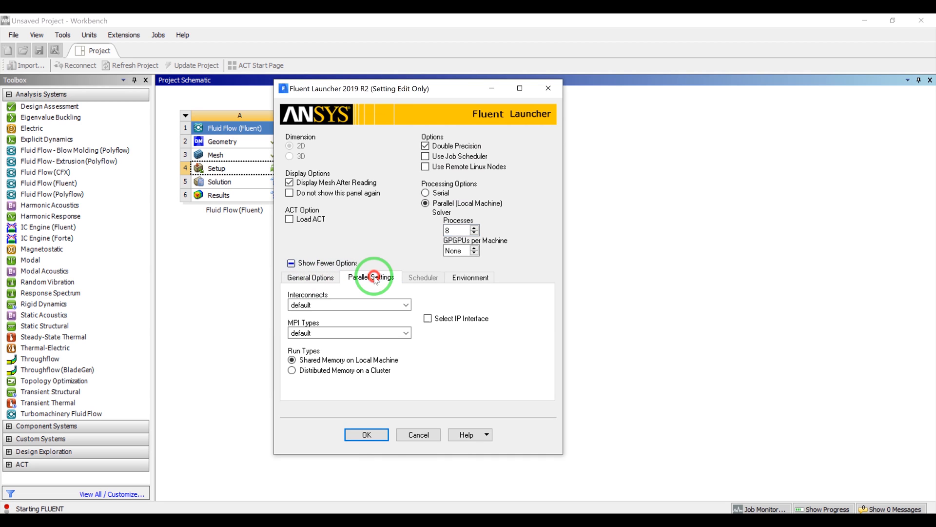
click(408, 333)
click(342, 360)
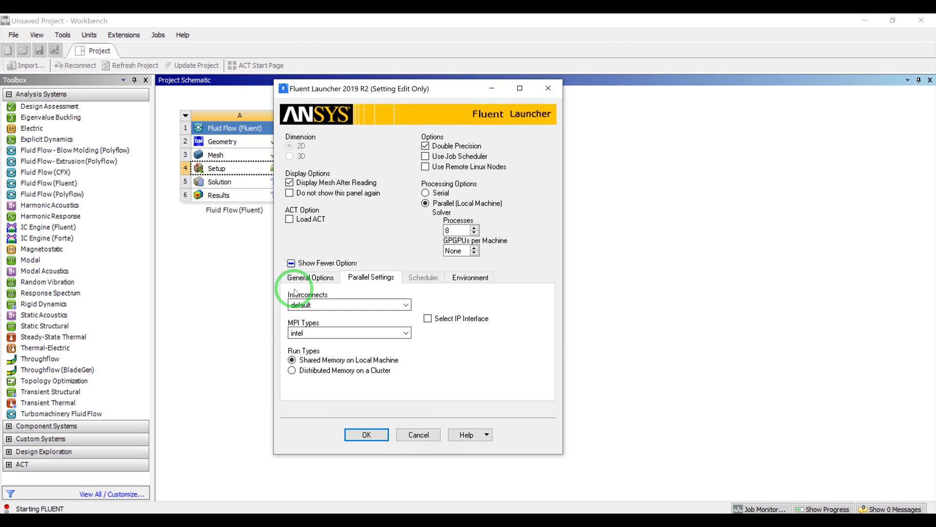
click(291, 264)
click(367, 303)
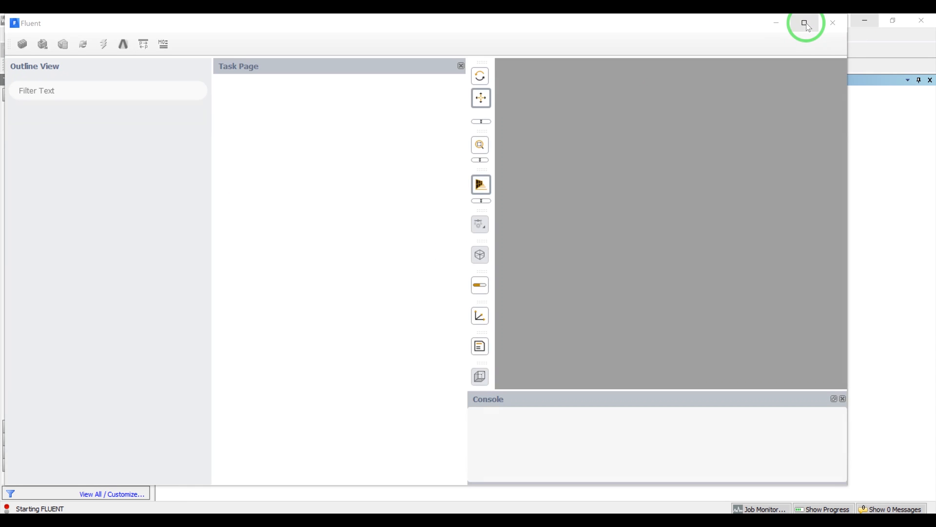
click(805, 23)
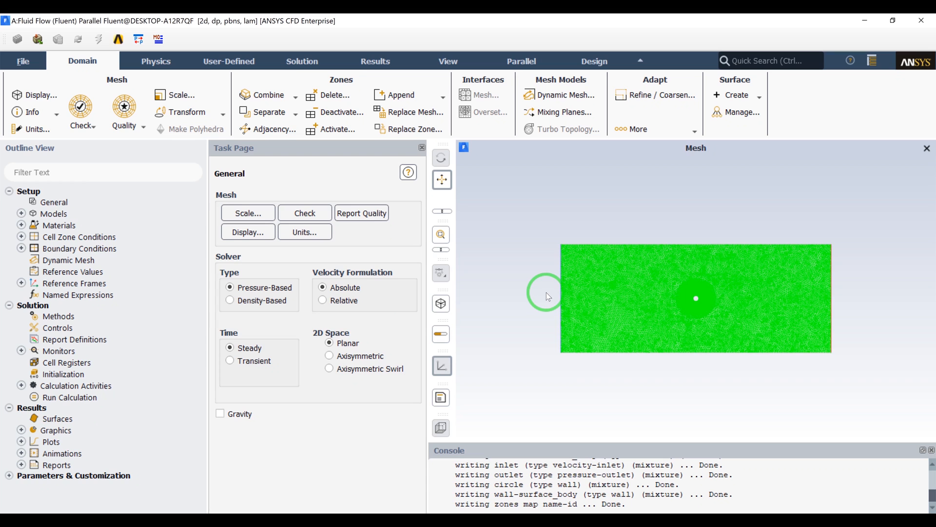
Set the solver's time formulation to Transient.
scroll(546, 292, down, 2)
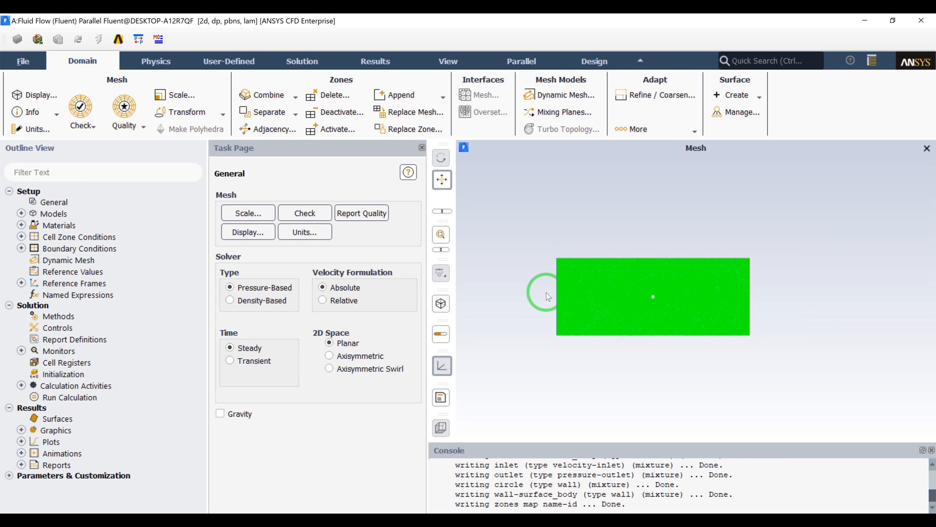
scroll(651, 303, up, 5)
scroll(570, 286, down, 2)
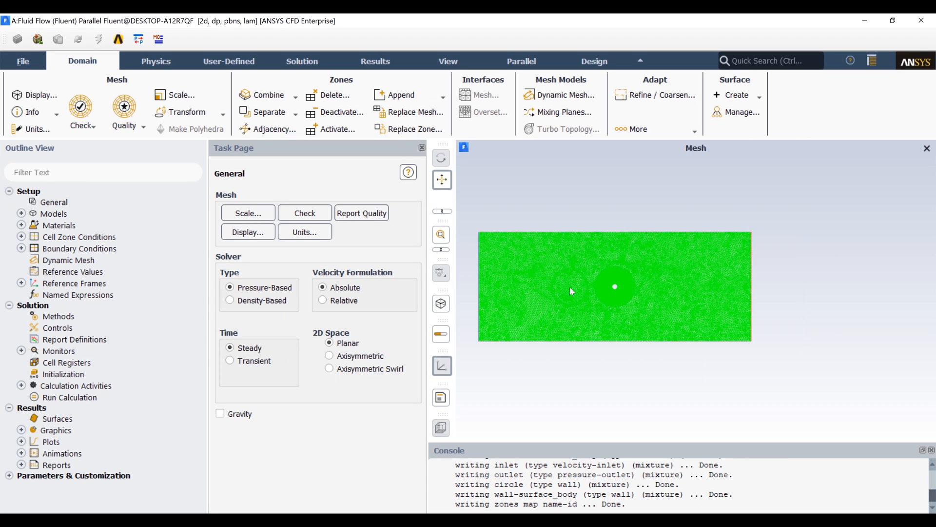
click(252, 362)
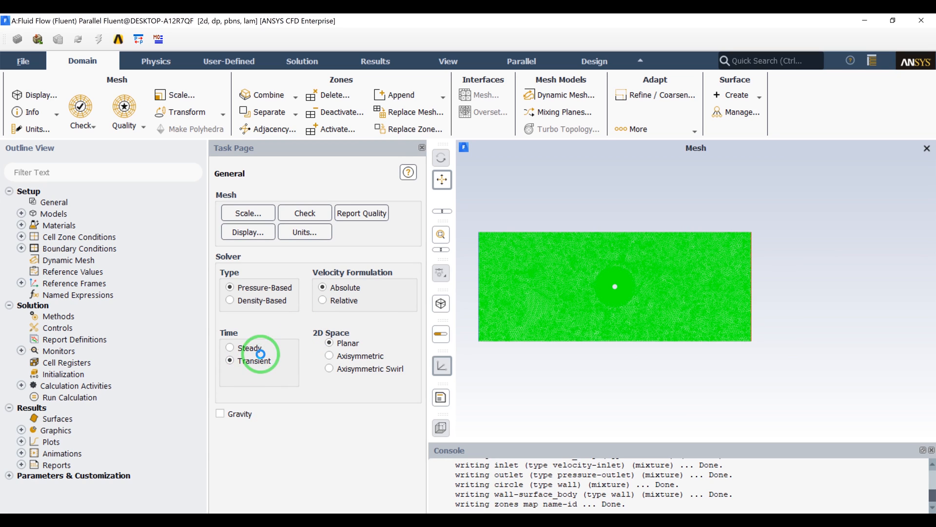
Run the mesh check and review the physics models, including the viscous model.
click(56, 203)
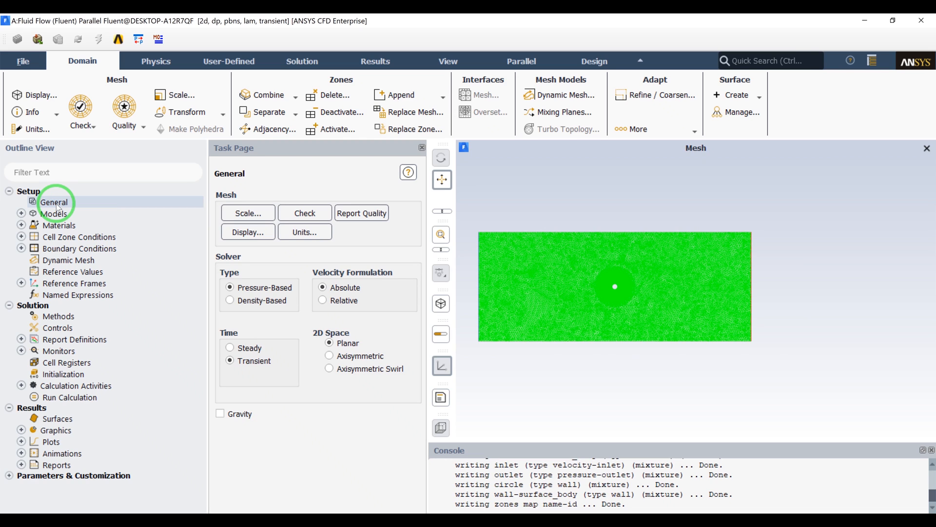
click(303, 219)
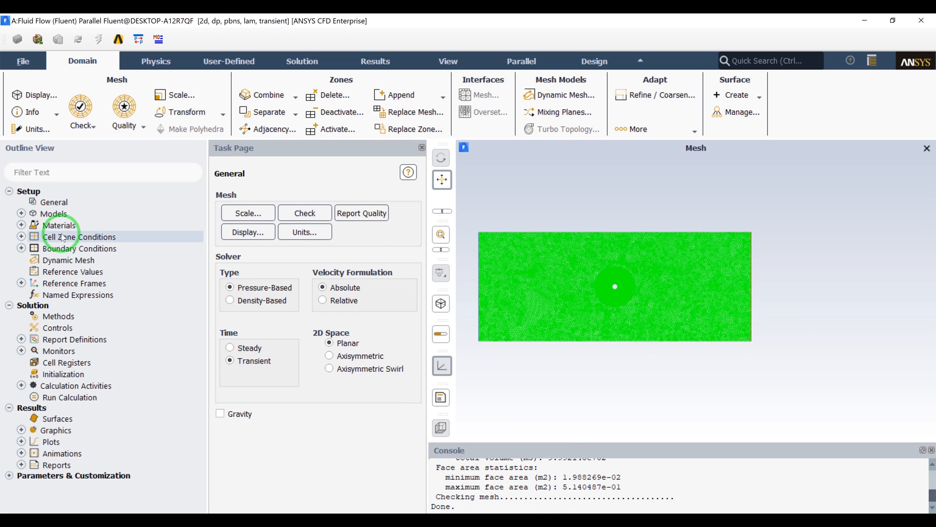
click(20, 213)
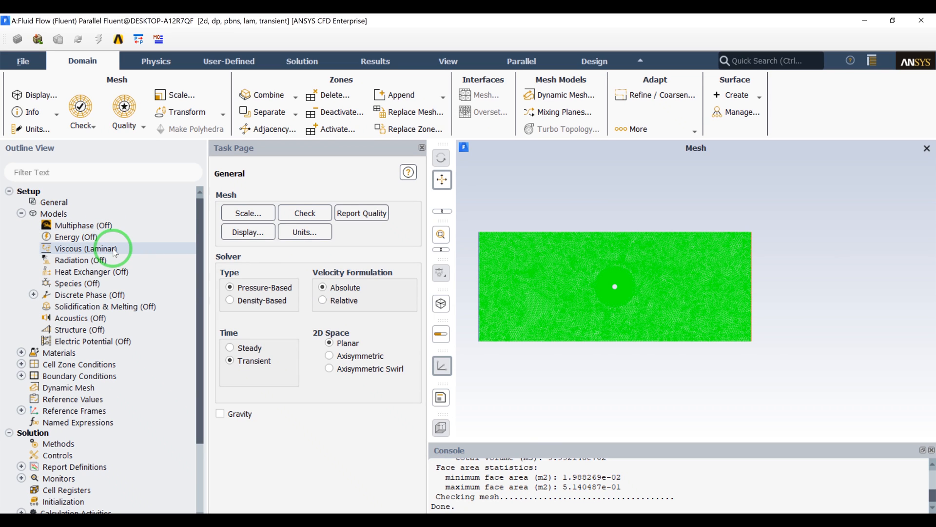
click(21, 213)
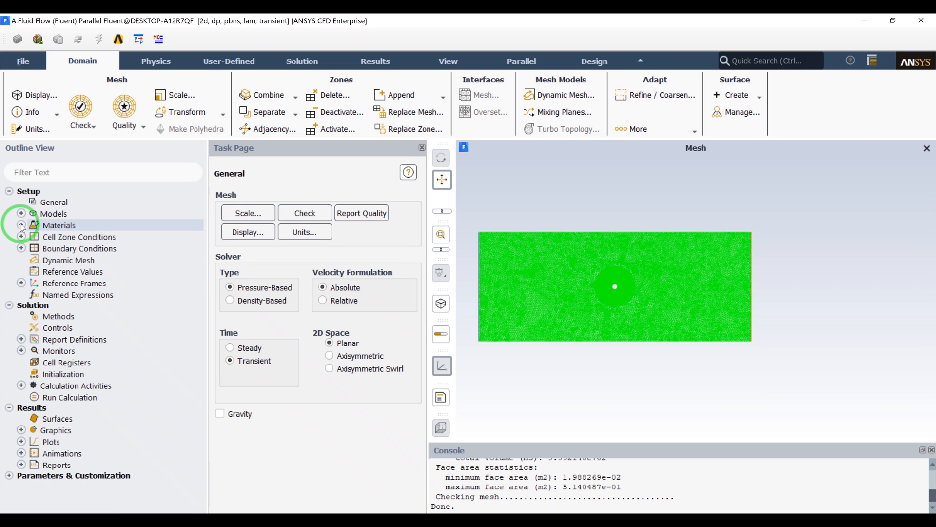
Set the fluid material air to a constant density of 1 kg/m3 and a viscosity of .0084 kg/m-s.
click(21, 225)
click(33, 236)
double_click(65, 248)
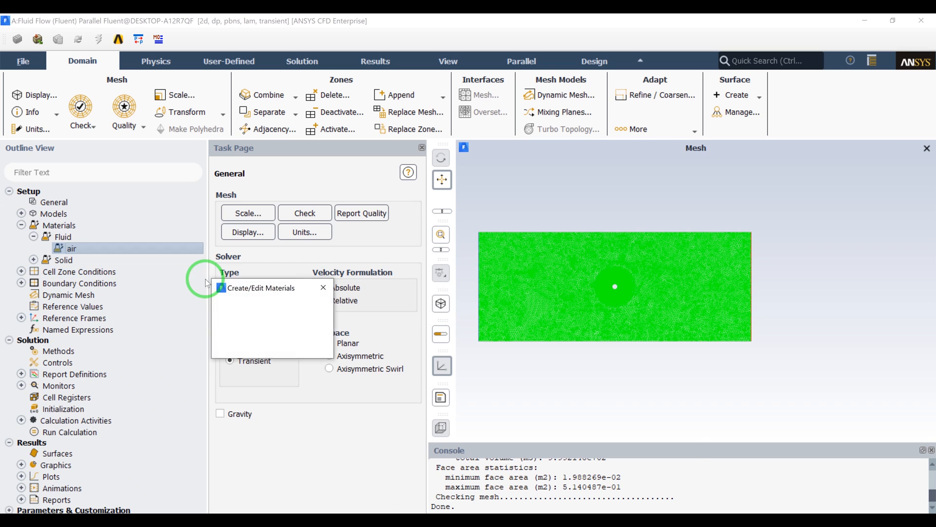
drag(250, 291, 246, 132)
drag(414, 272, 365, 271)
text(1)
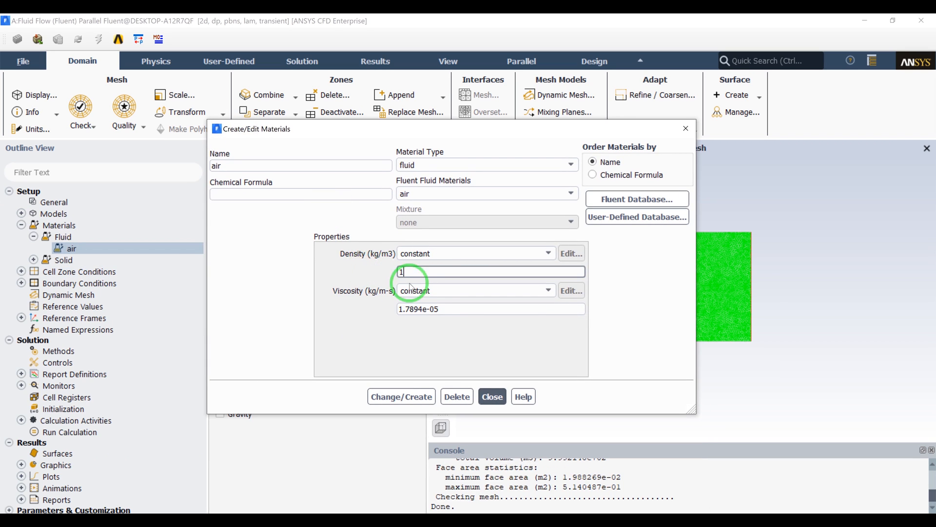
drag(444, 309, 358, 305)
text(.0084)
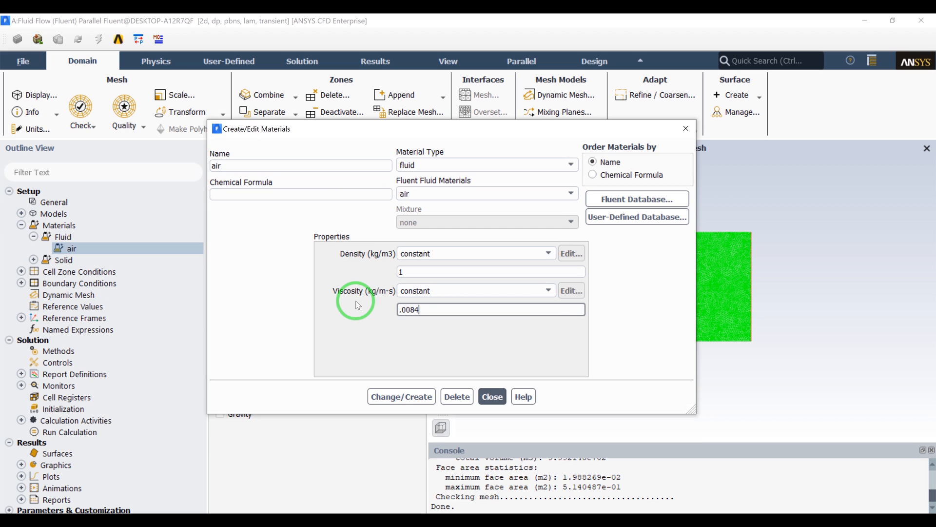
click(392, 396)
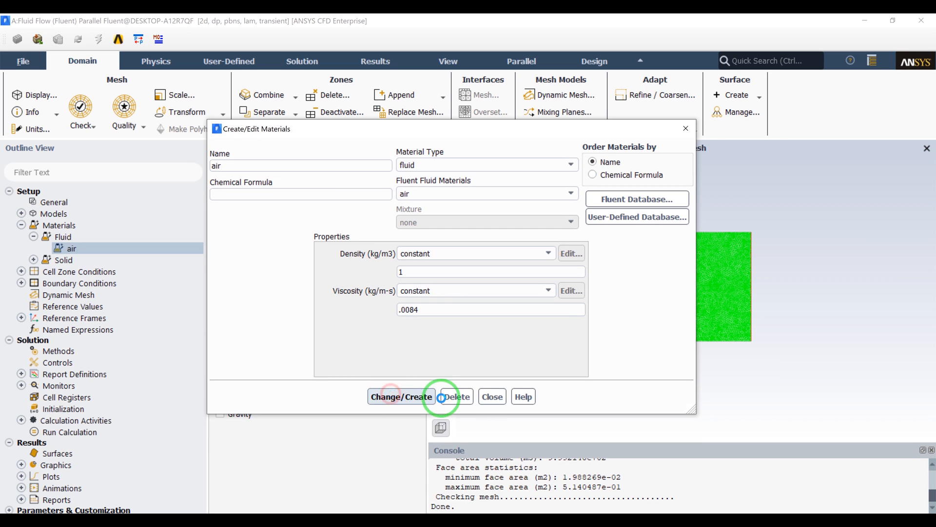
click(490, 397)
Review the fluid settings of the surface_body cell zone and accept air as its material.
click(21, 271)
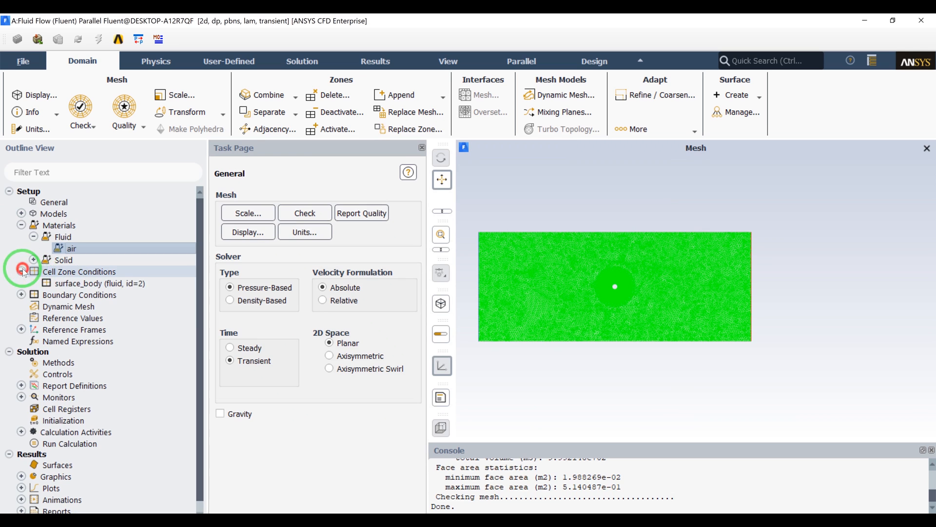
click(71, 284)
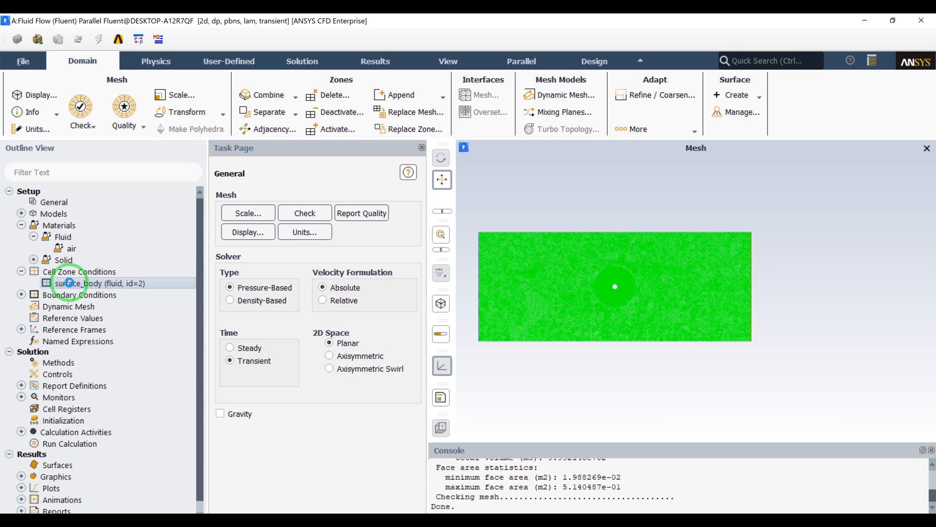
double_click(69, 283)
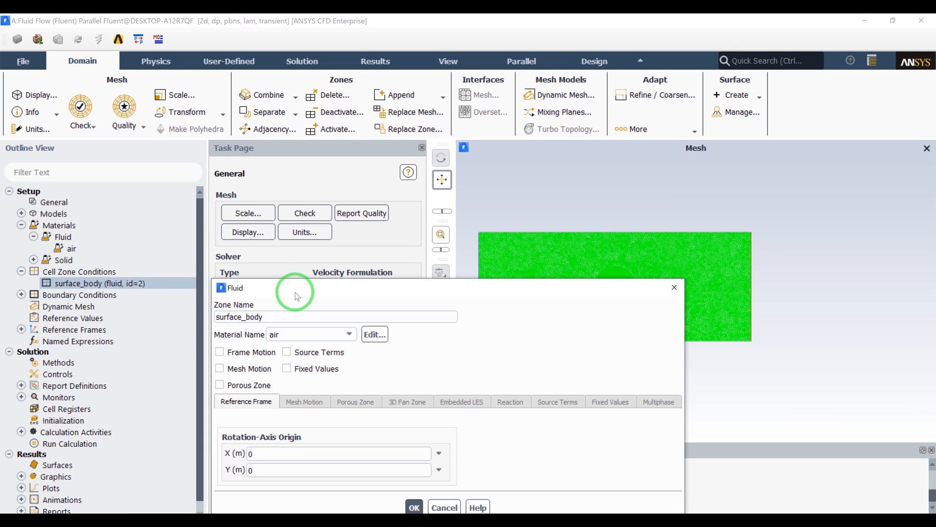
click(423, 398)
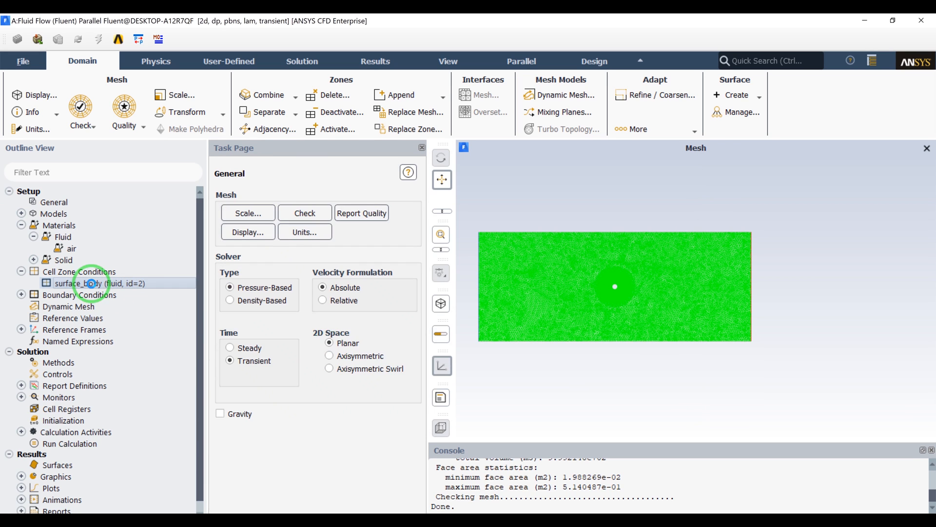
Group the boundary conditions by zone type and check the boundary types of the inlet and outlet zones.
click(21, 295)
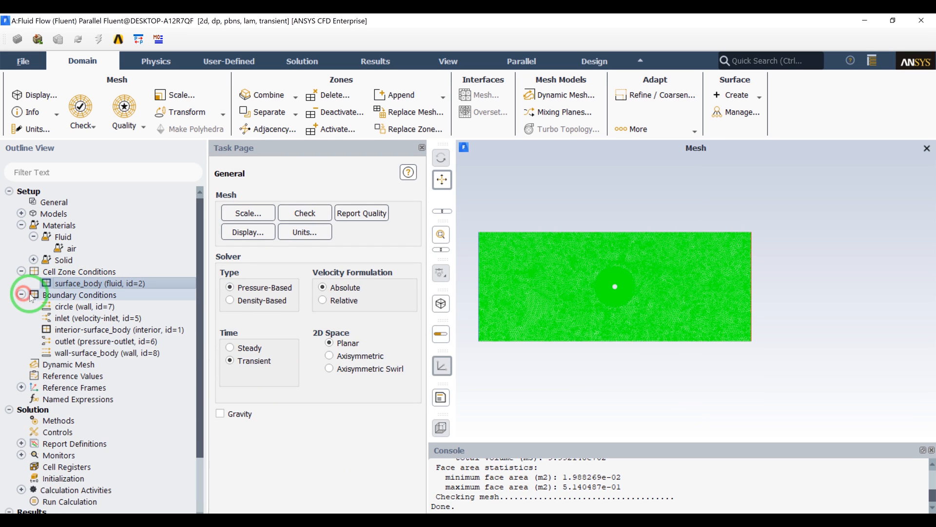
double_click(78, 296)
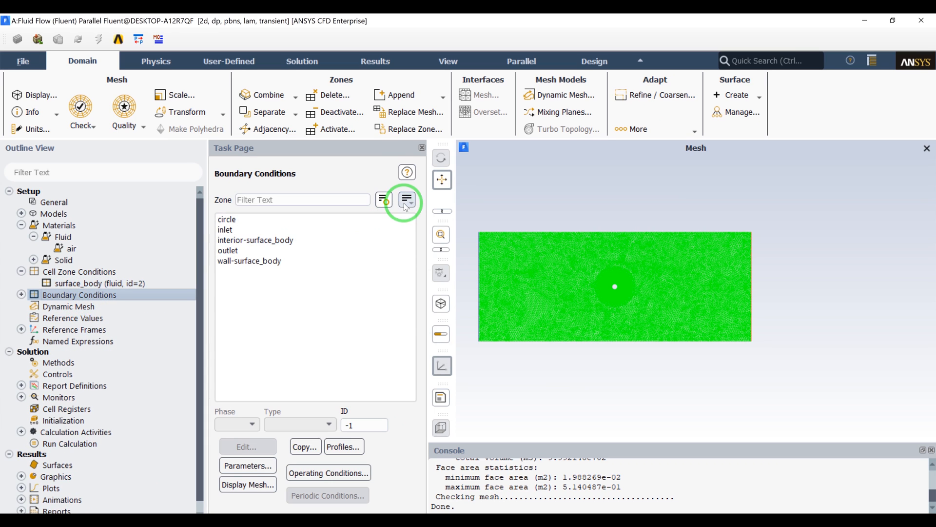
click(407, 204)
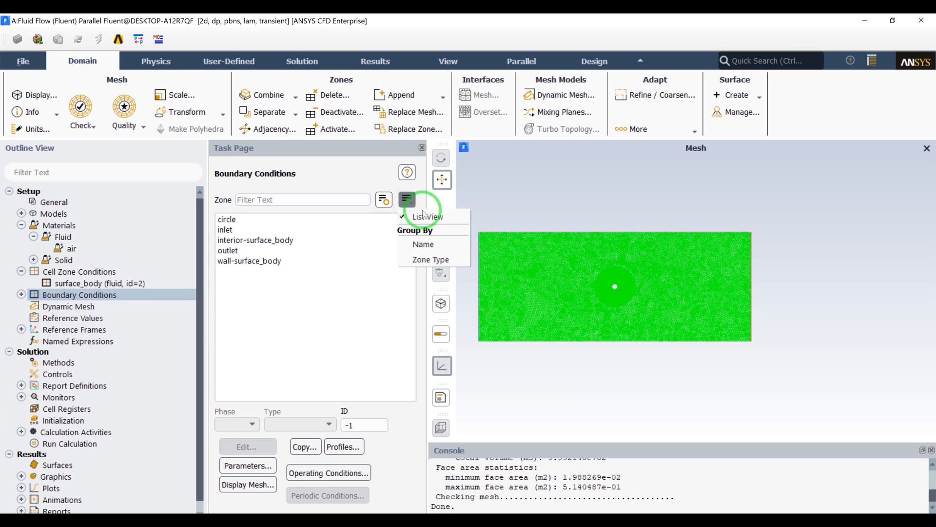
click(428, 258)
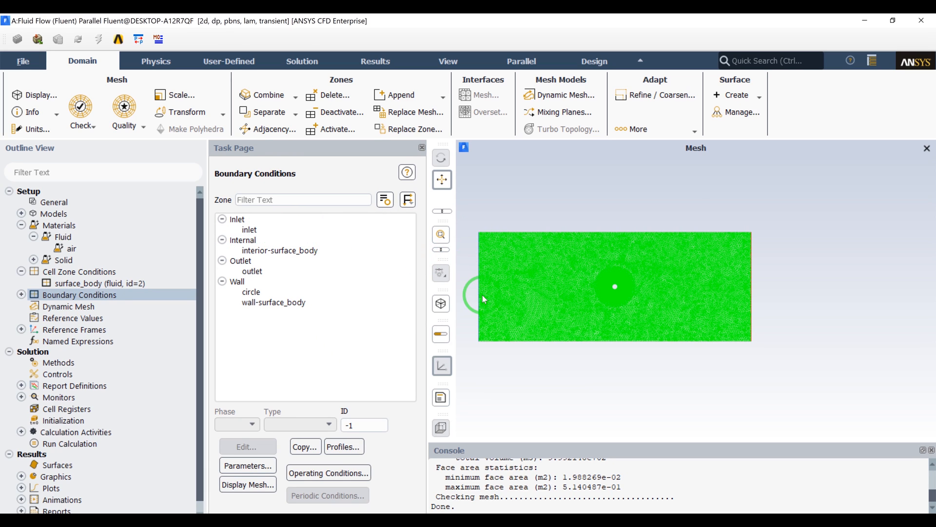
click(265, 228)
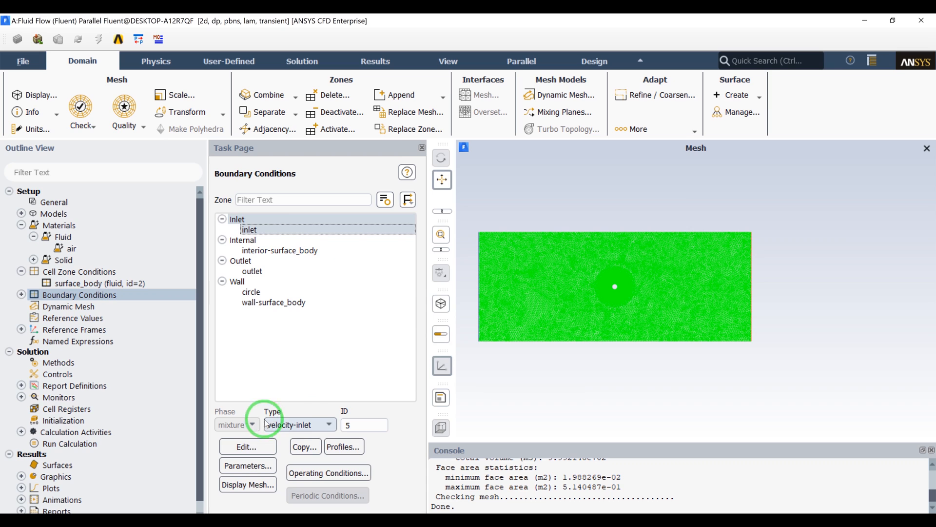
click(251, 272)
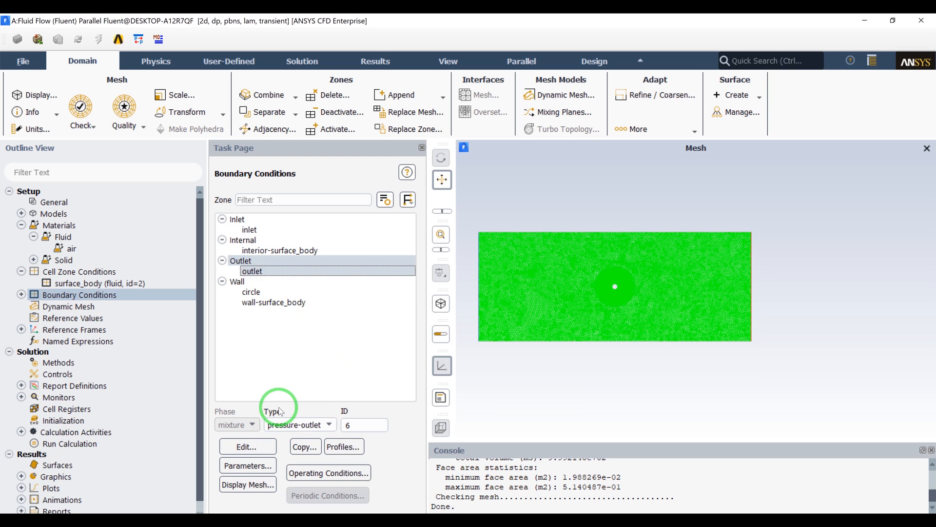
Set the inlet's velocity specification method to Components with an X-Velocity of 1 m/s.
click(254, 231)
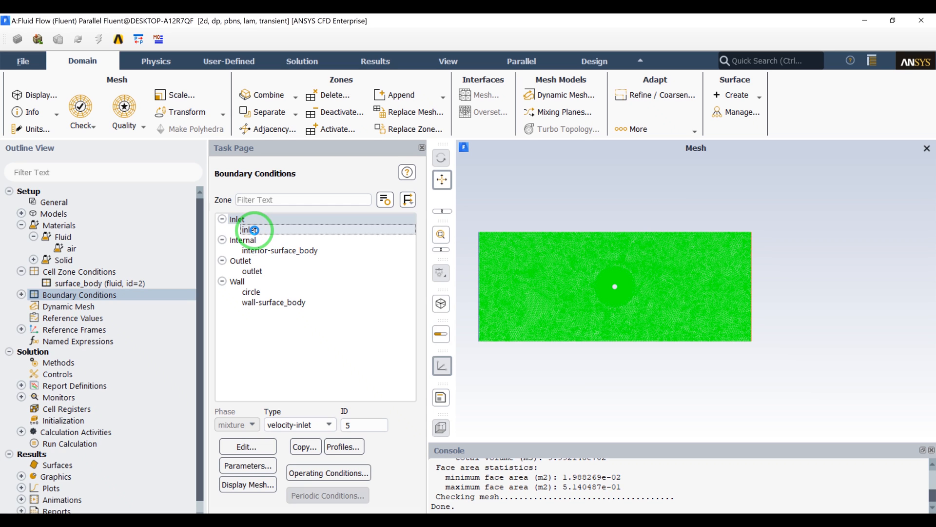
double_click(254, 230)
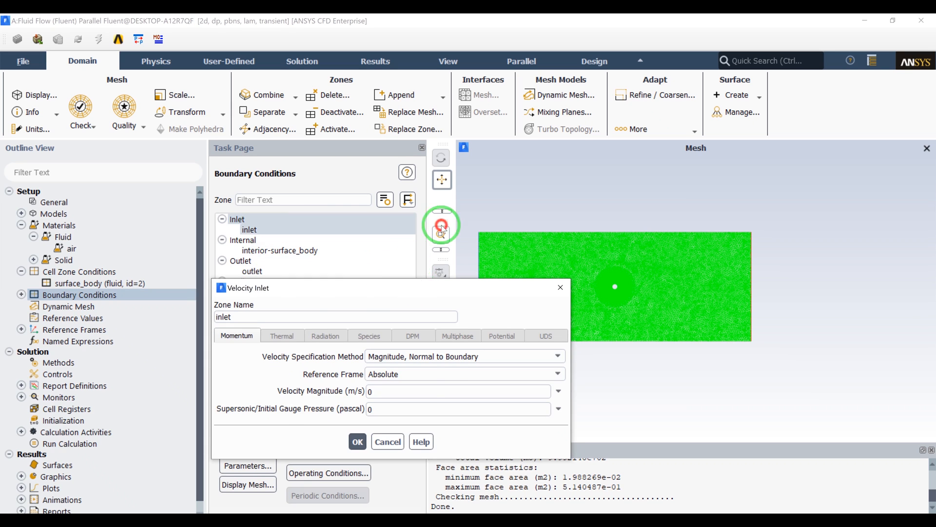
click(461, 247)
click(446, 268)
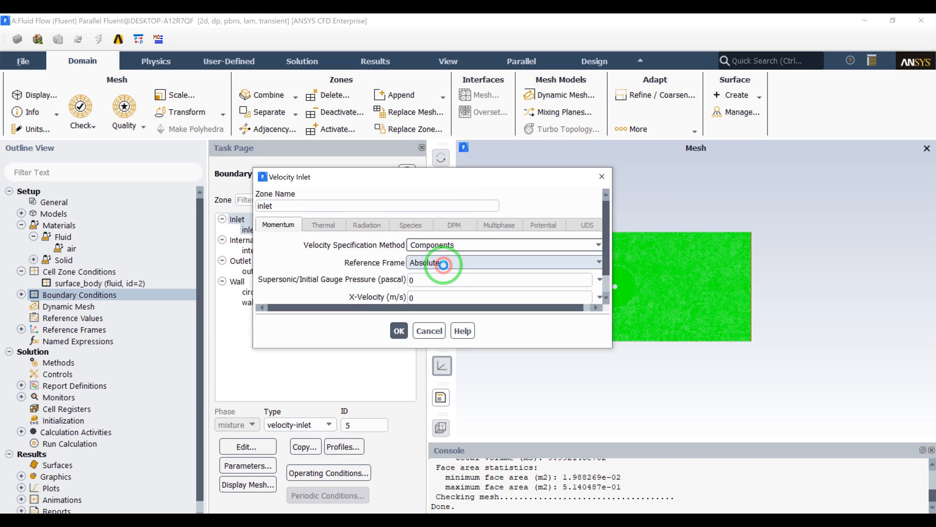
click(427, 295)
drag(427, 295, 410, 298)
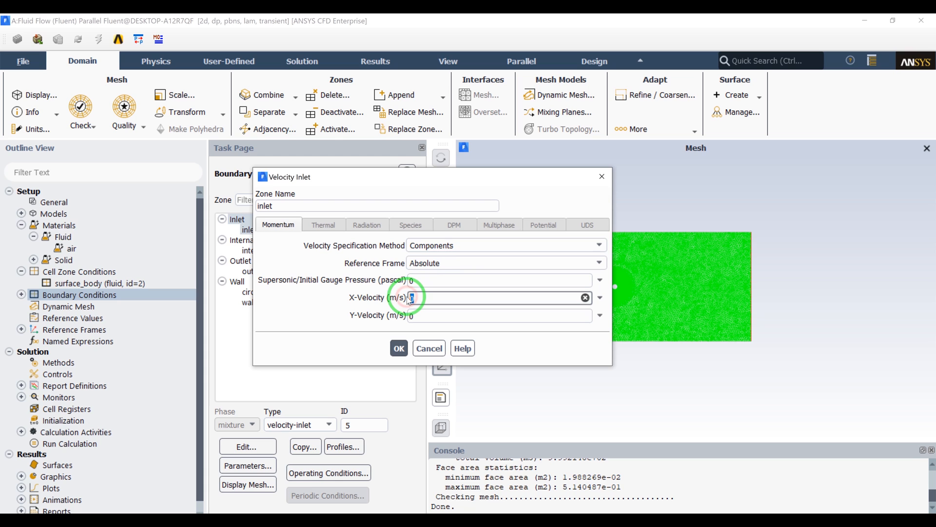
text(1)
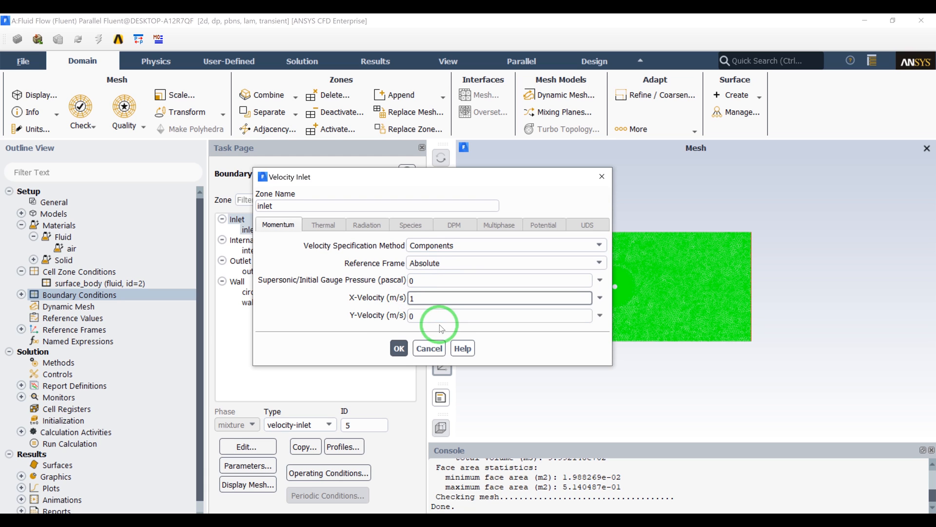
click(392, 347)
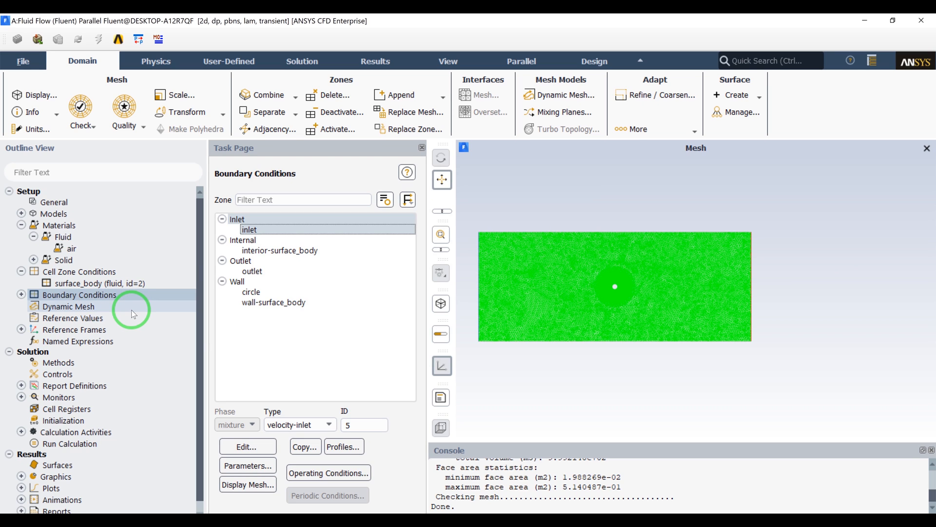
Create a new lift force report definition named circle_lift.
scroll(131, 309, down, 1)
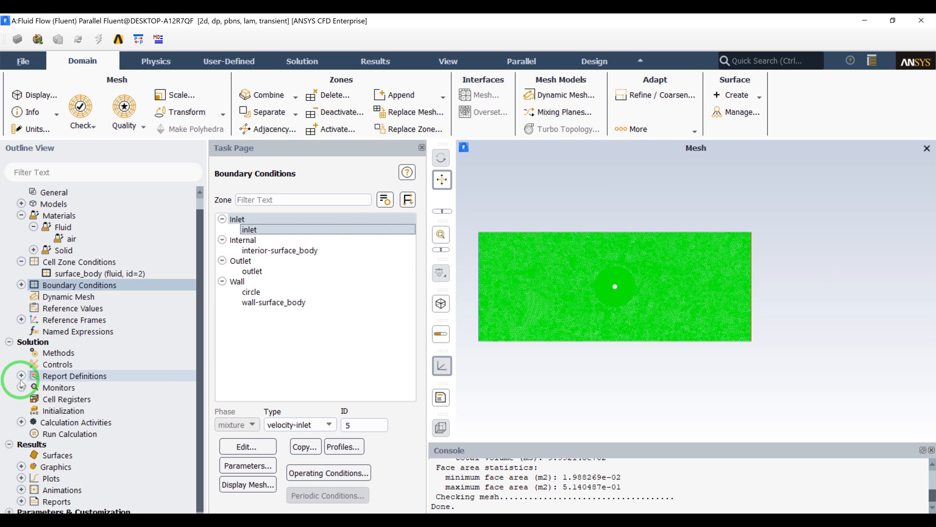
double_click(56, 376)
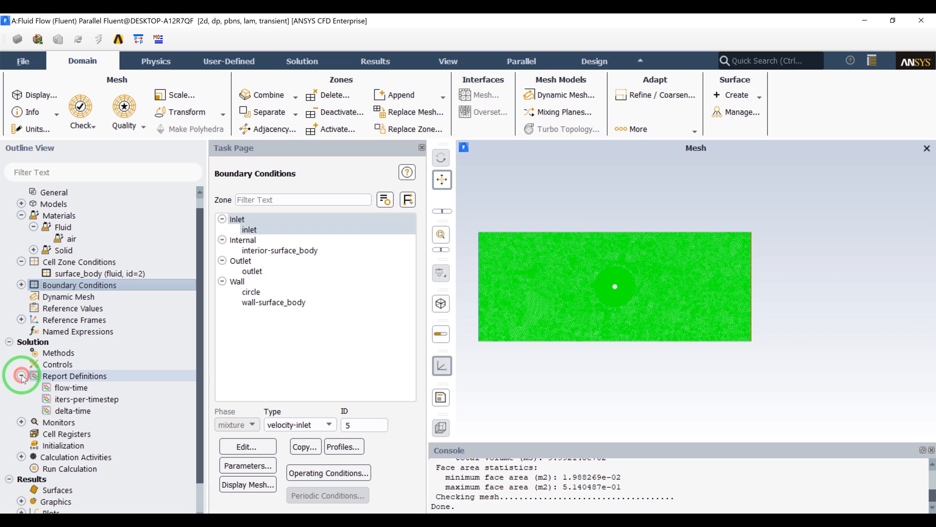
double_click(53, 376)
drag(262, 221, 262, 128)
click(241, 267)
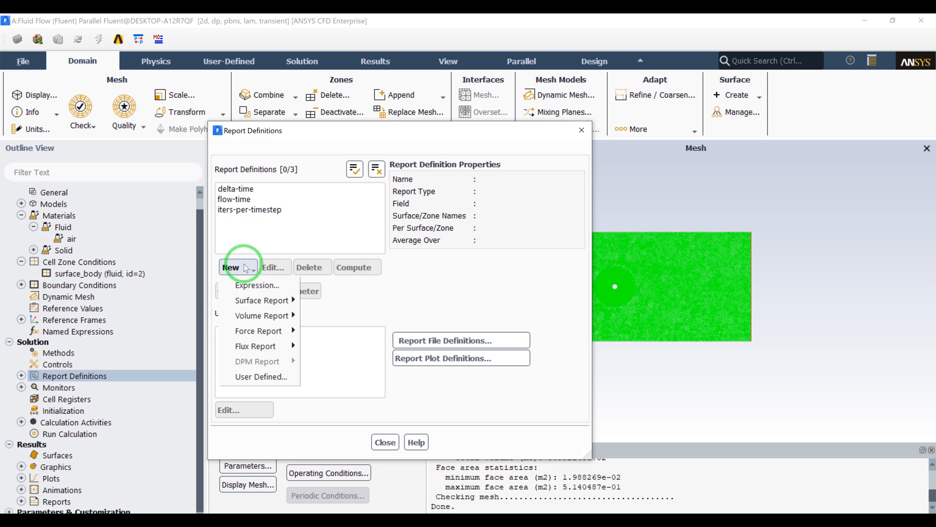
mouse_move(292, 332)
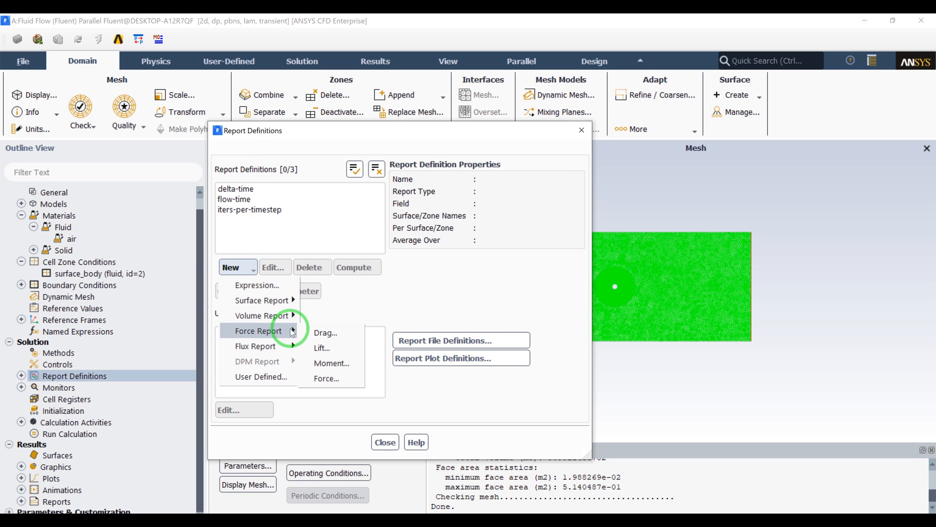
click(322, 347)
drag(359, 288, 371, 45)
drag(310, 72, 126, 82)
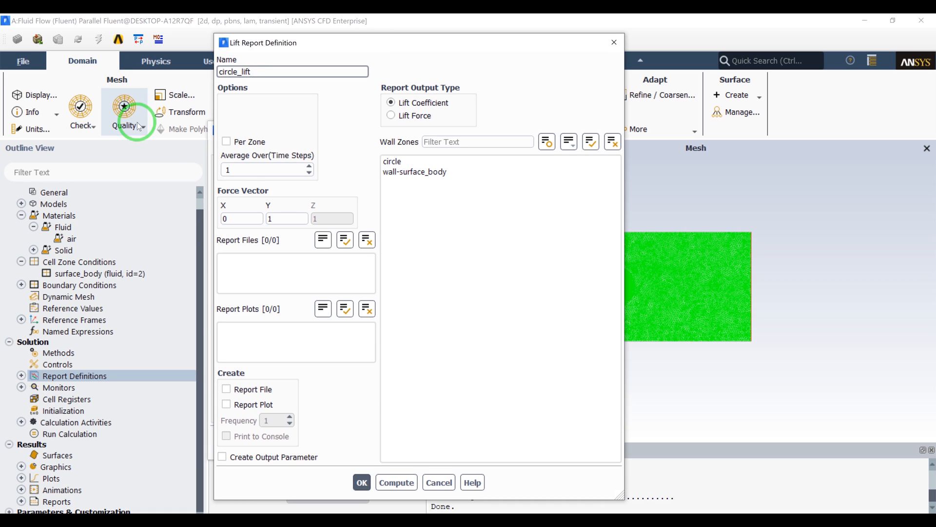
Enable report file, report plot and console printing for circle_lift, assign it the circle wall zone, and save the definition.
click(244, 389)
click(248, 404)
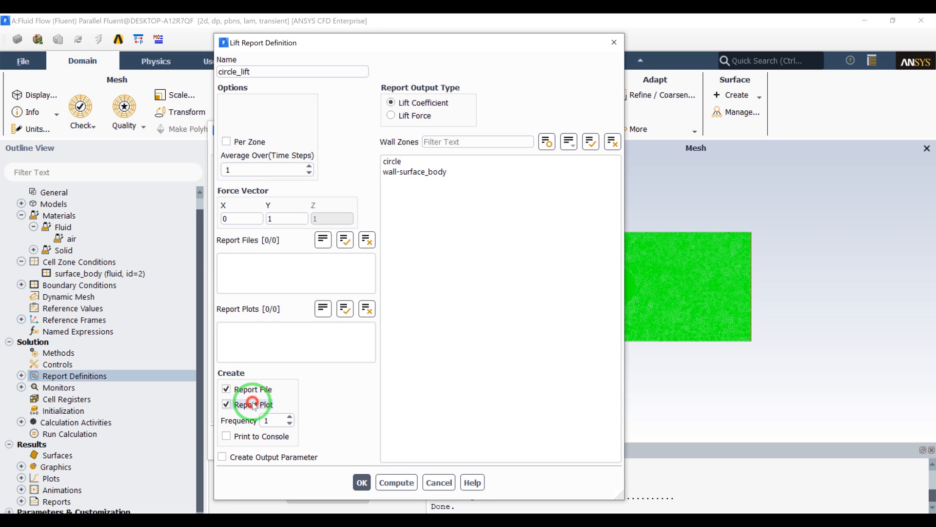
click(248, 438)
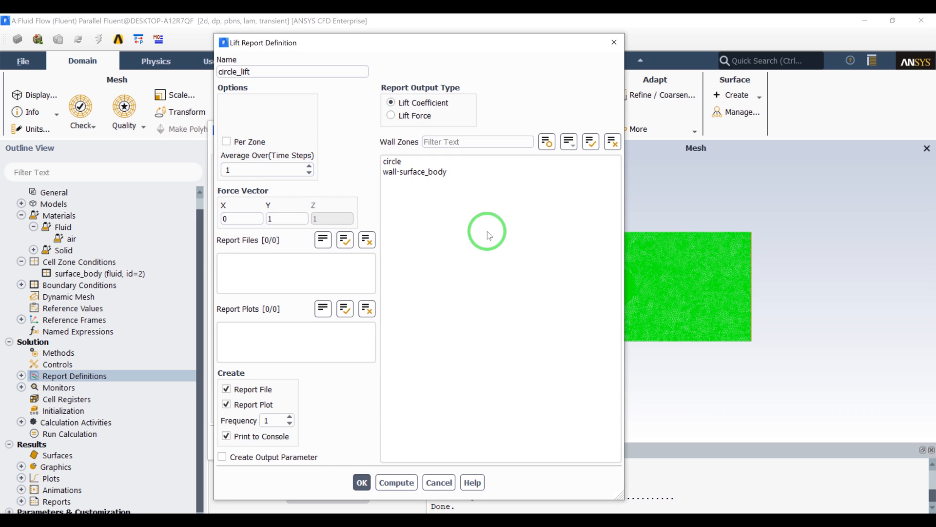
click(417, 163)
click(417, 164)
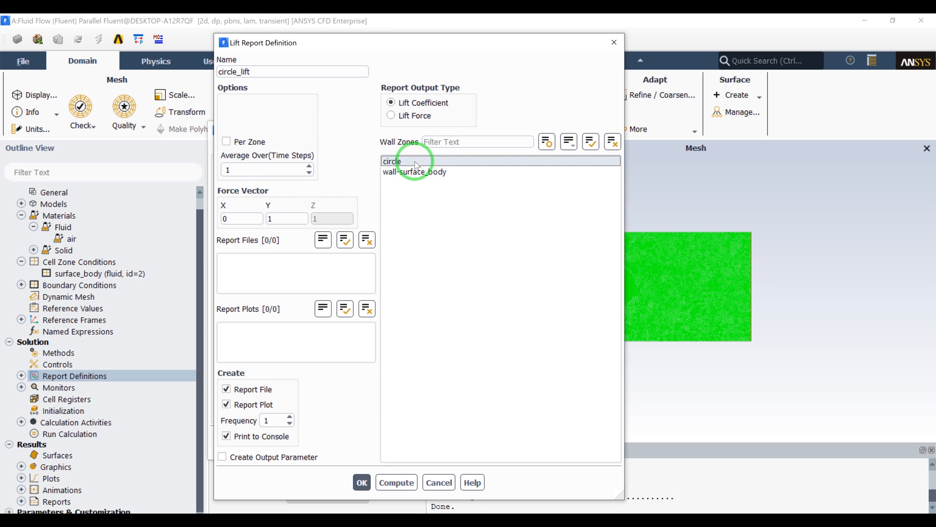
click(365, 483)
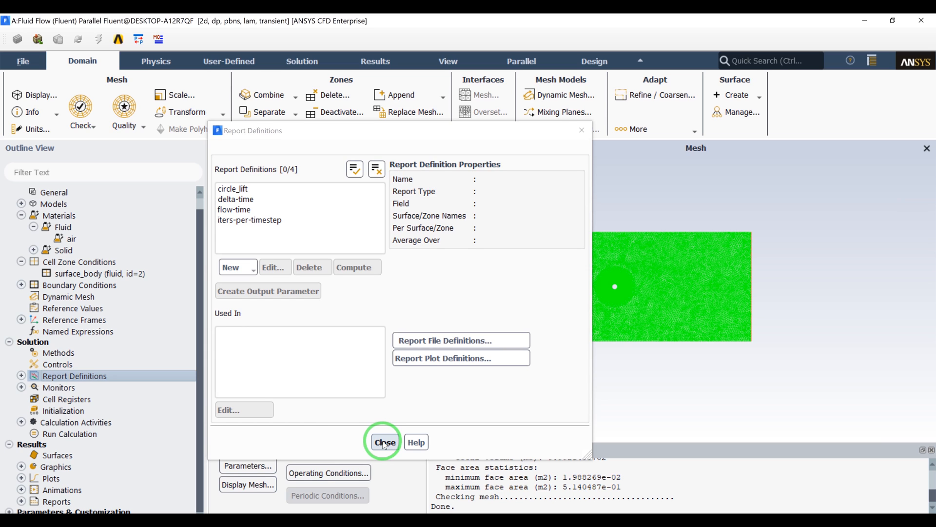
click(385, 443)
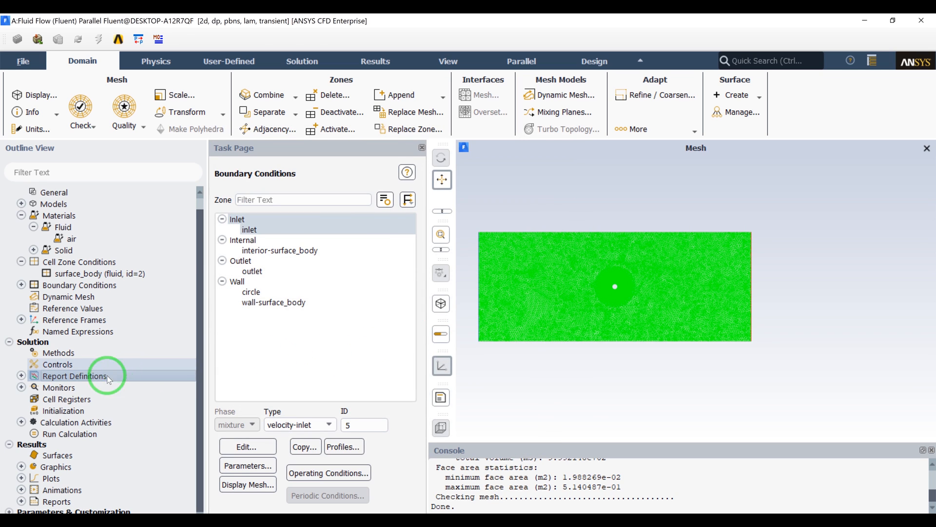
Initialize the solution with Standard Initialization and an X Velocity of 1 m/s.
right_click(73, 410)
click(87, 416)
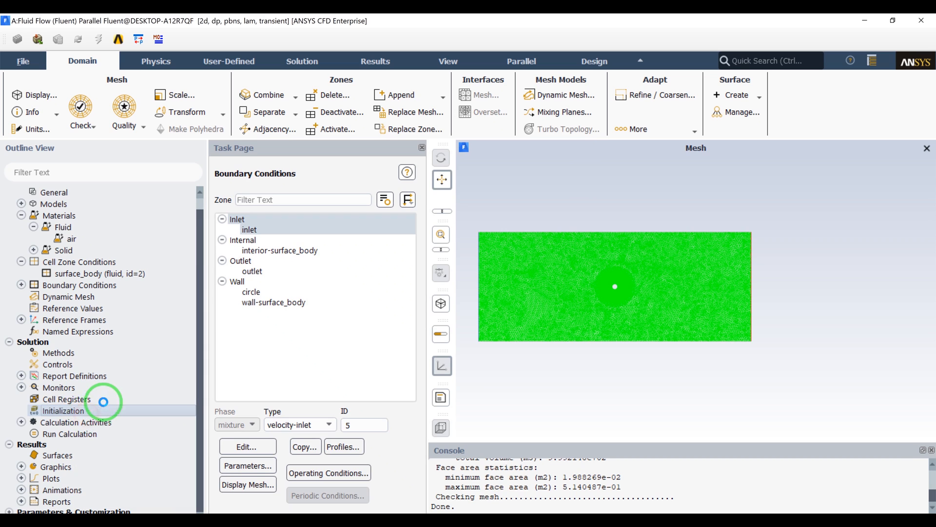
click(65, 411)
double_click(232, 372)
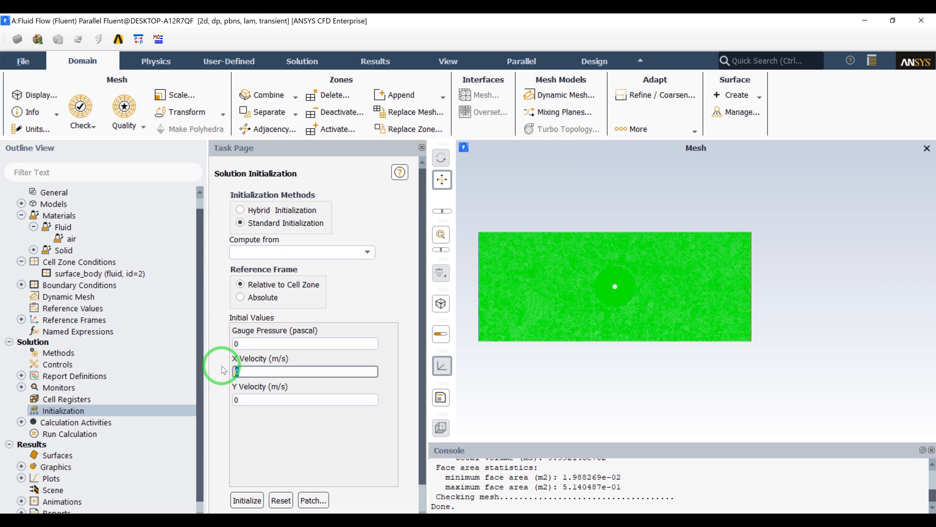
click(281, 225)
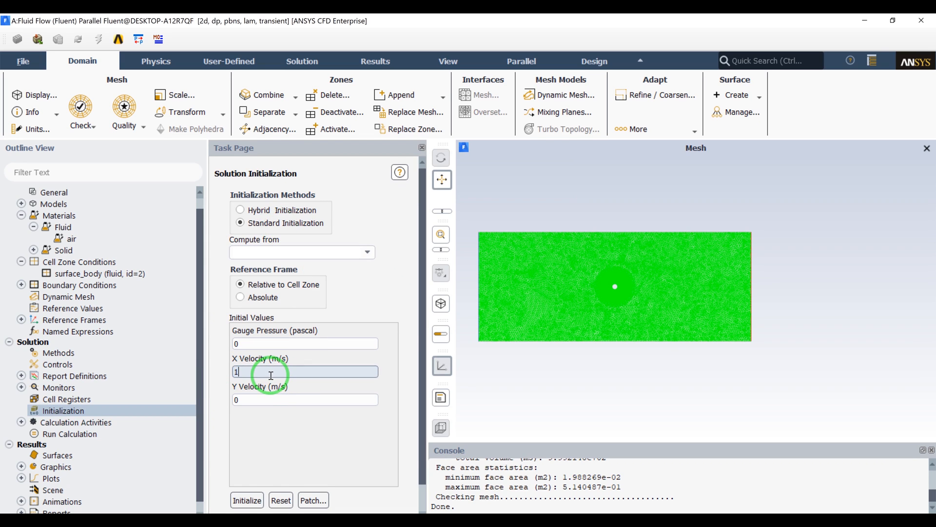
click(253, 500)
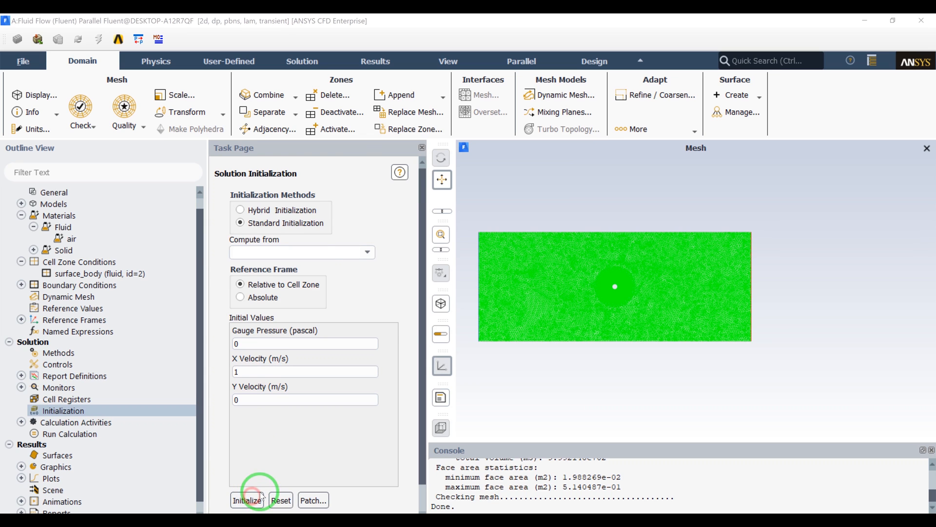
click(666, 314)
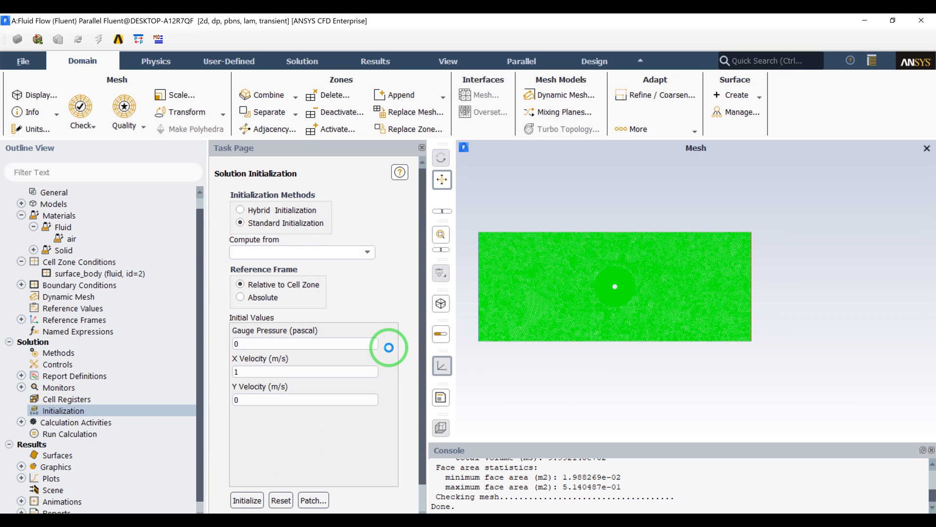
Add an automatic data export using the CDAT for CFD-Post & EnSight file type, with the case file written every time.
click(67, 422)
click(241, 309)
click(259, 324)
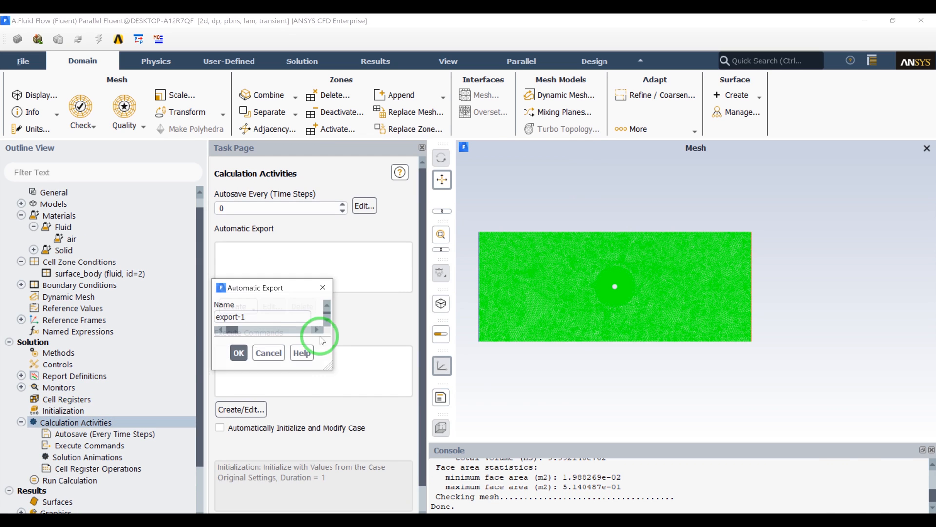
drag(309, 292, 188, 80)
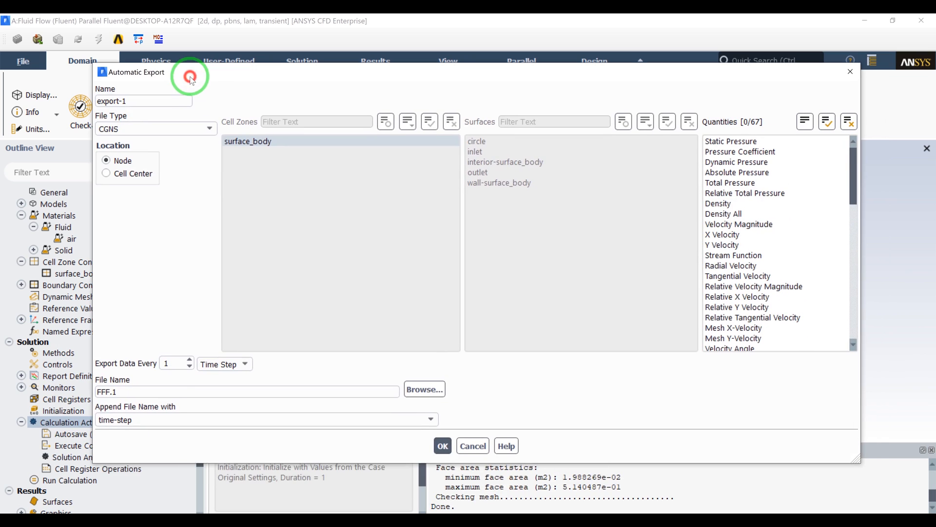
click(156, 128)
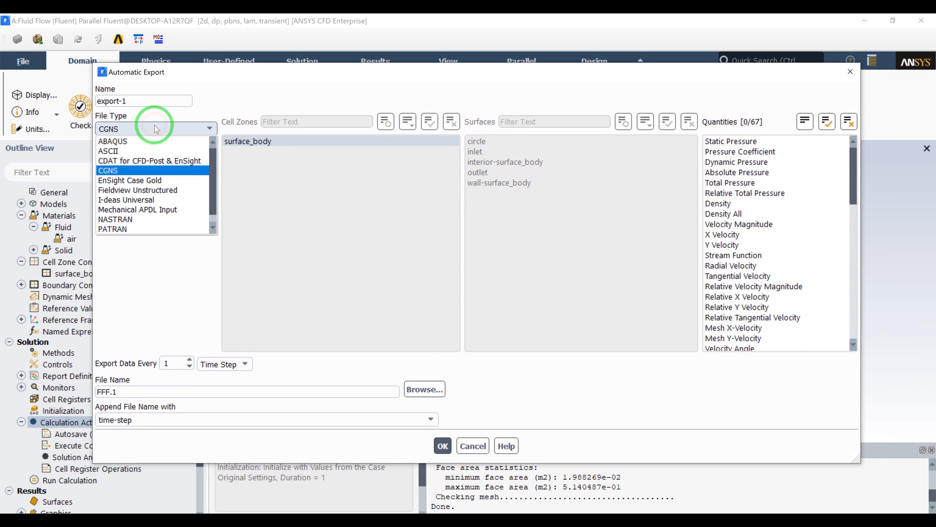
click(161, 163)
click(193, 196)
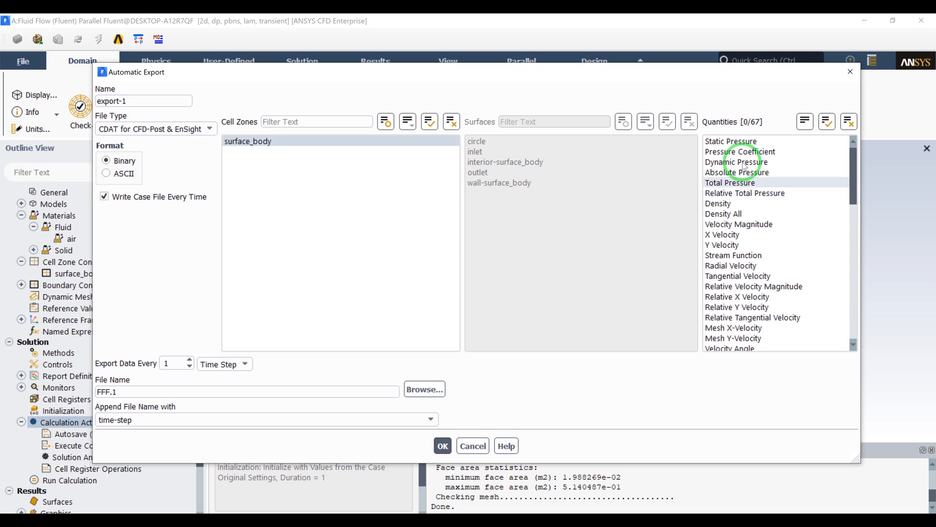
Select Vorticity Magnitude as the quantity to include in the automatic export.
scroll(788, 186, down, 4)
scroll(792, 194, down, 6)
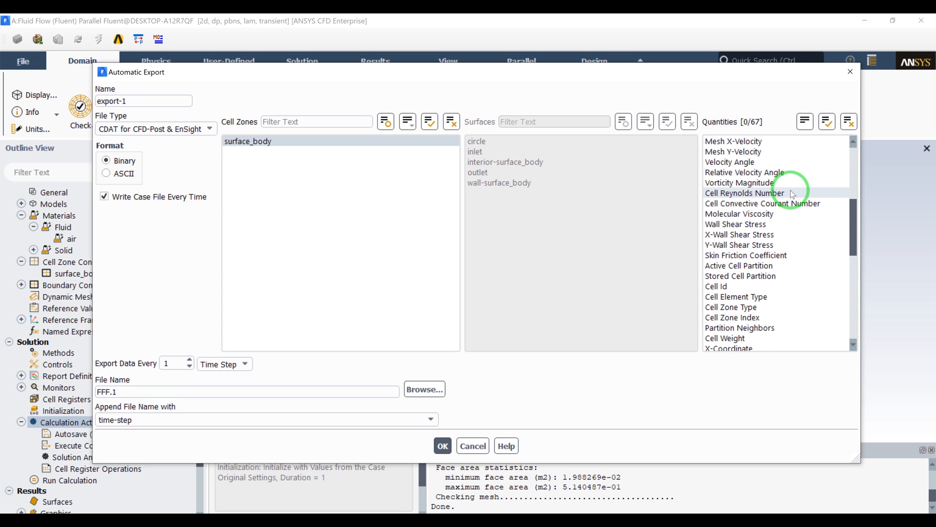
scroll(791, 190, down, 4)
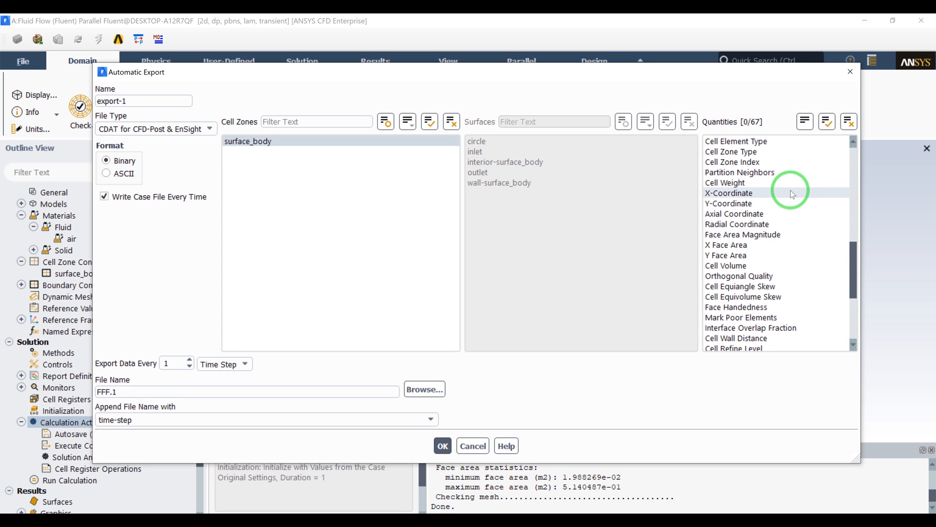
scroll(791, 190, down, 2)
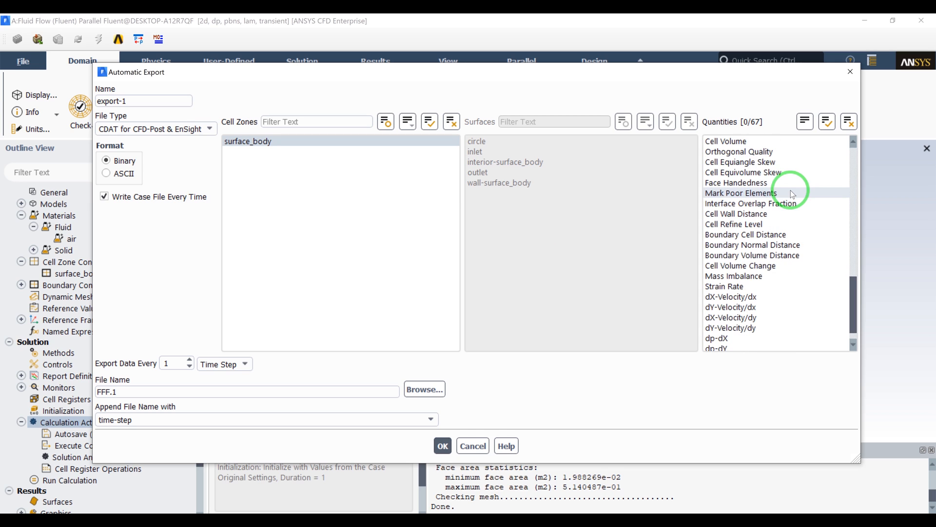
scroll(791, 190, up, 3)
scroll(791, 190, up, 1)
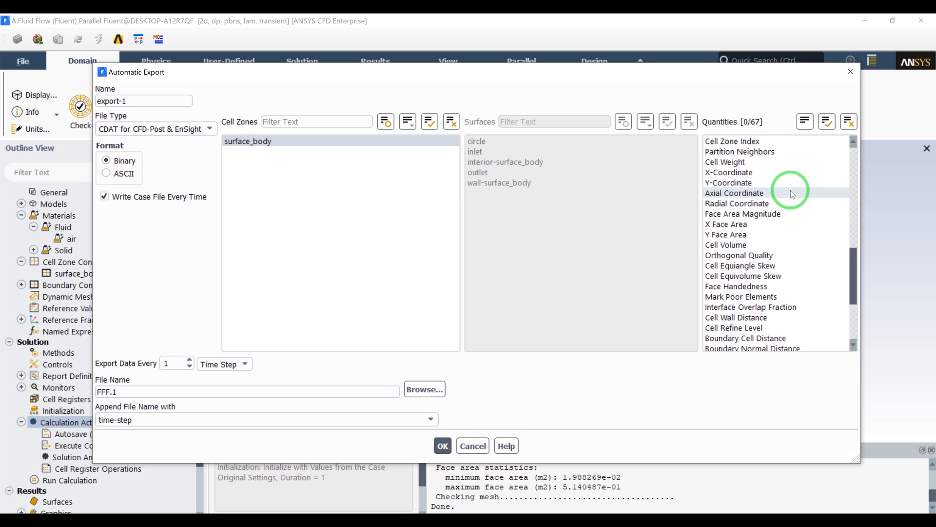
scroll(791, 190, up, 2)
scroll(791, 190, up, 4)
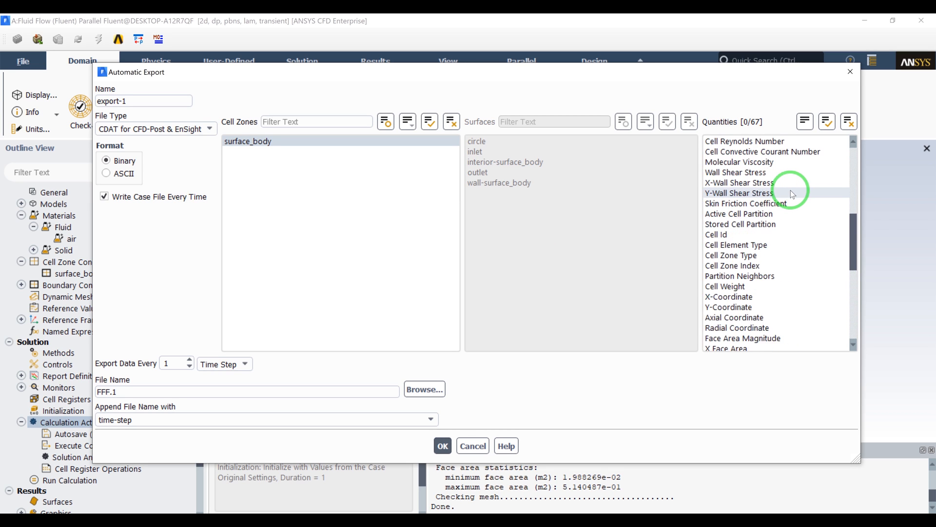
click(764, 194)
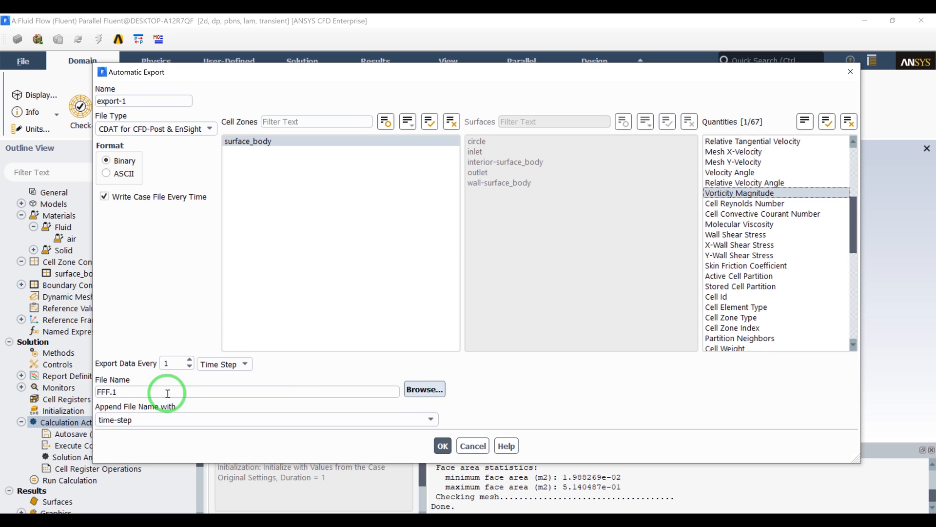
Browse for the export file location and go to the Desktop folder in the user directory.
click(413, 393)
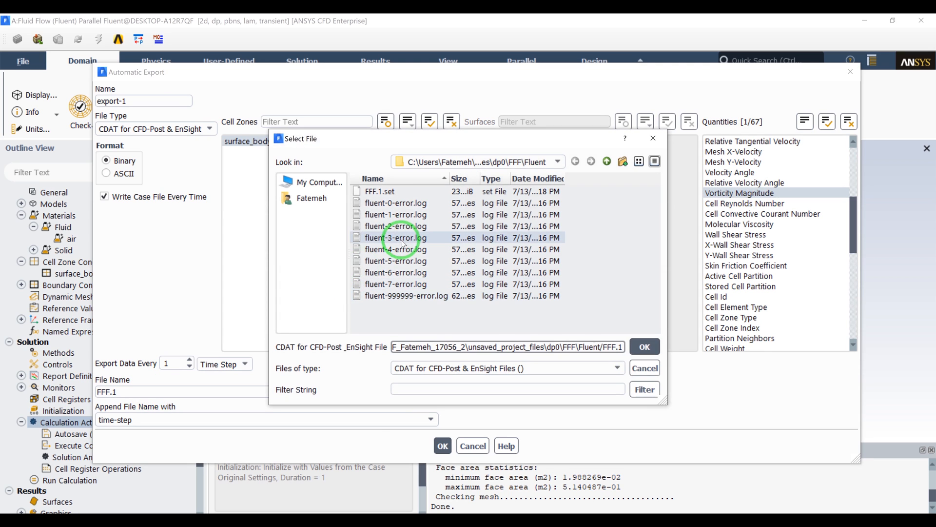
click(607, 161)
click(606, 162)
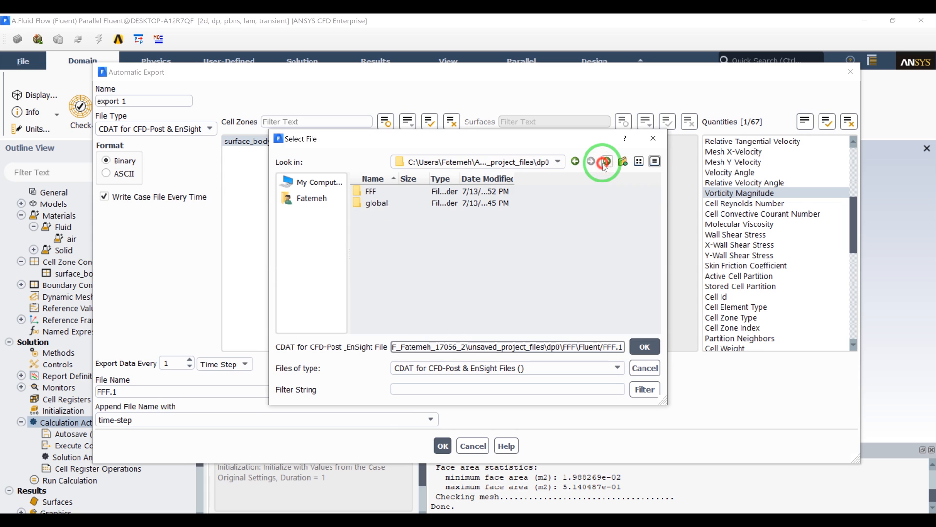
click(606, 162)
click(307, 197)
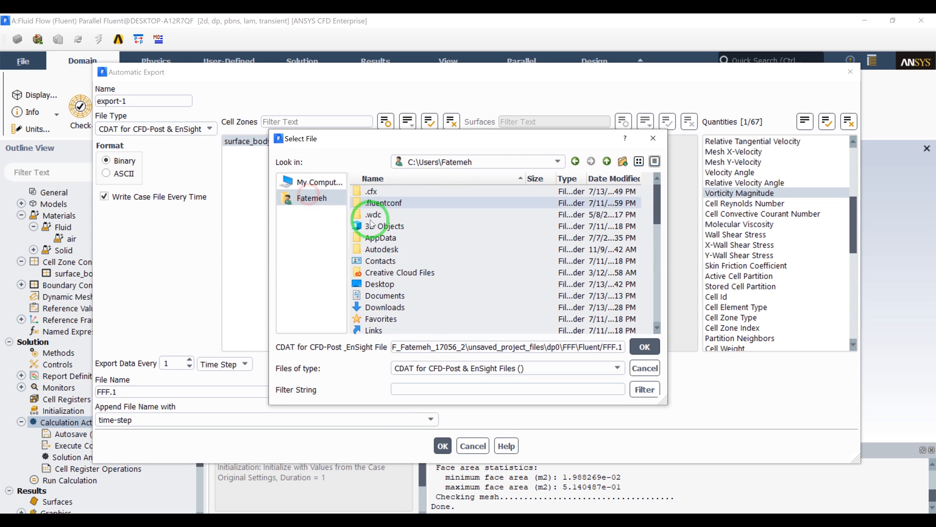
click(375, 288)
double_click(375, 289)
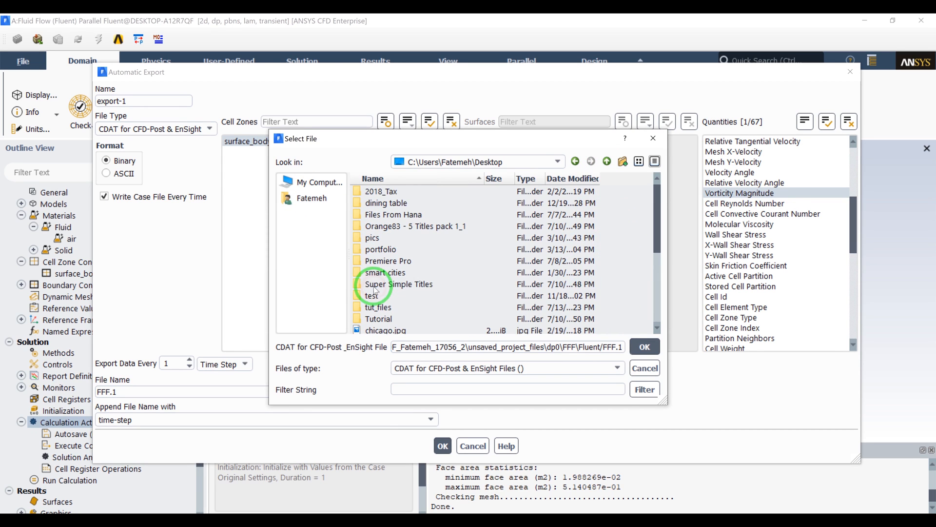
Create and open a Desktop folder named my output, accept the export file selection, and save the automatic export definition.
right_click(625, 275)
click(623, 164)
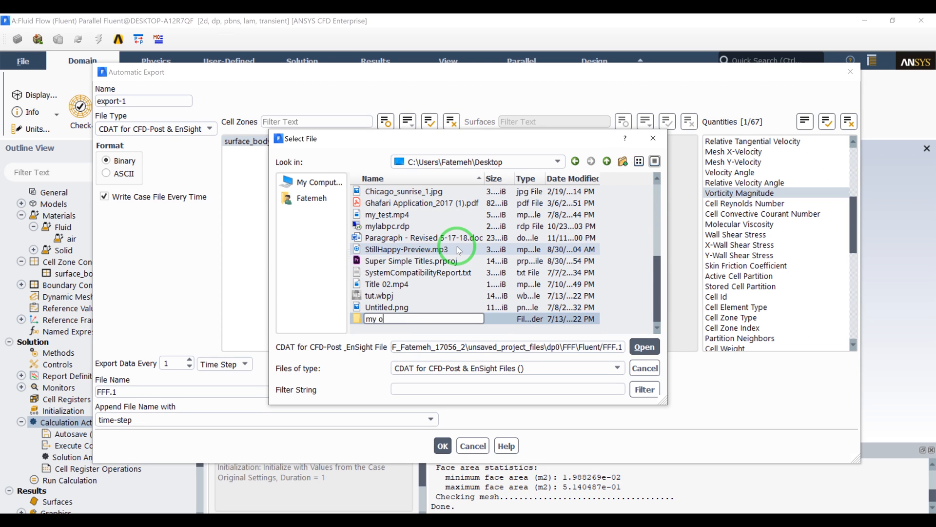
key(Return)
key(Return)
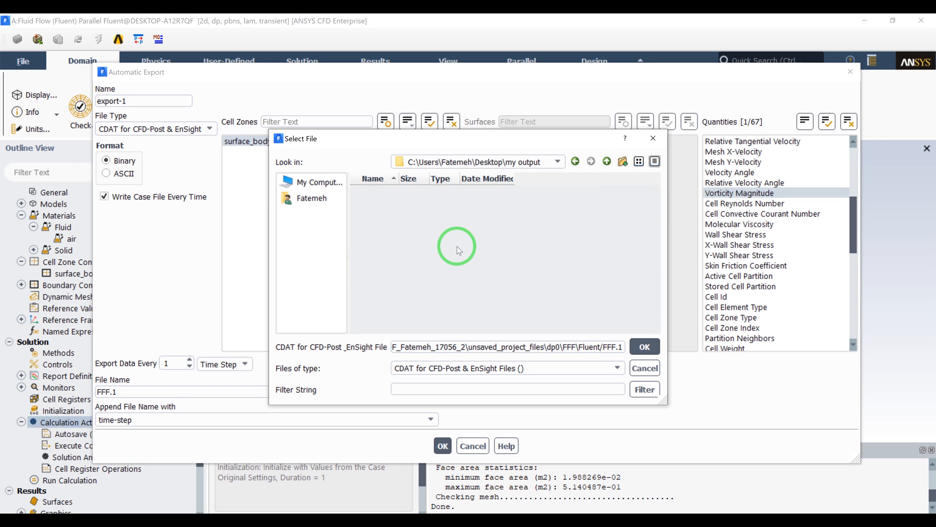
click(649, 347)
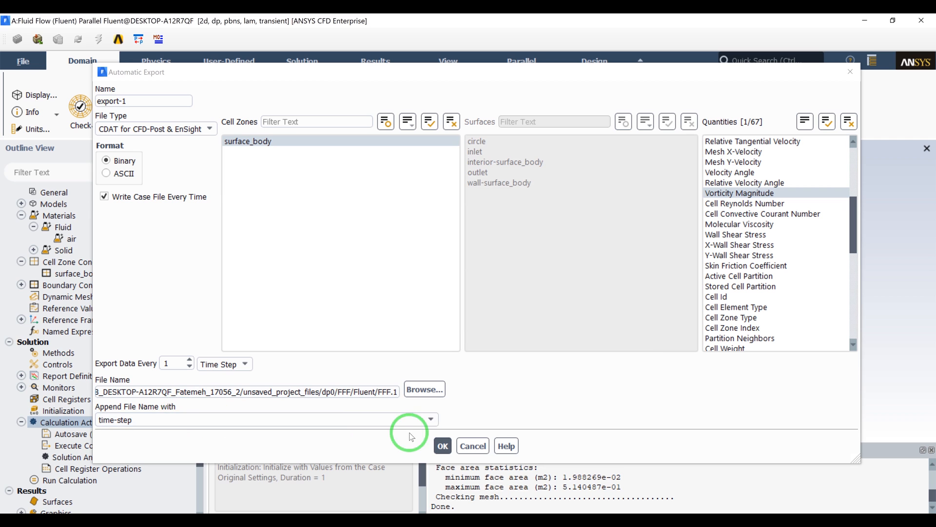
click(443, 445)
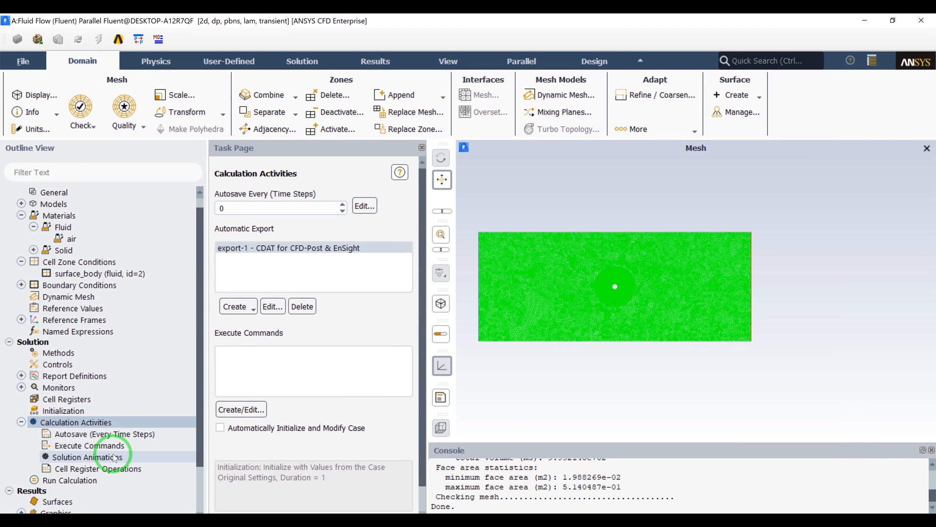
Set the run calculation's time step size to 0.2 s and the number of time steps to 800.
click(93, 481)
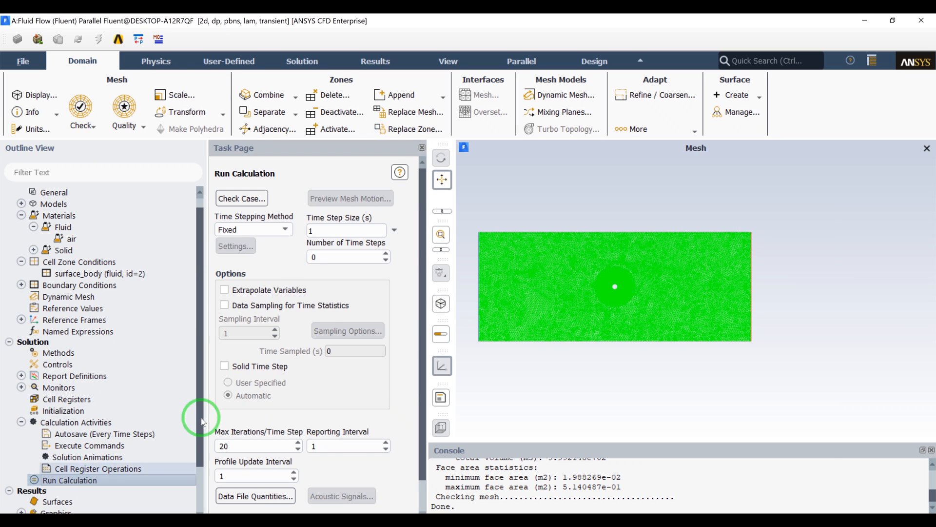
double_click(317, 227)
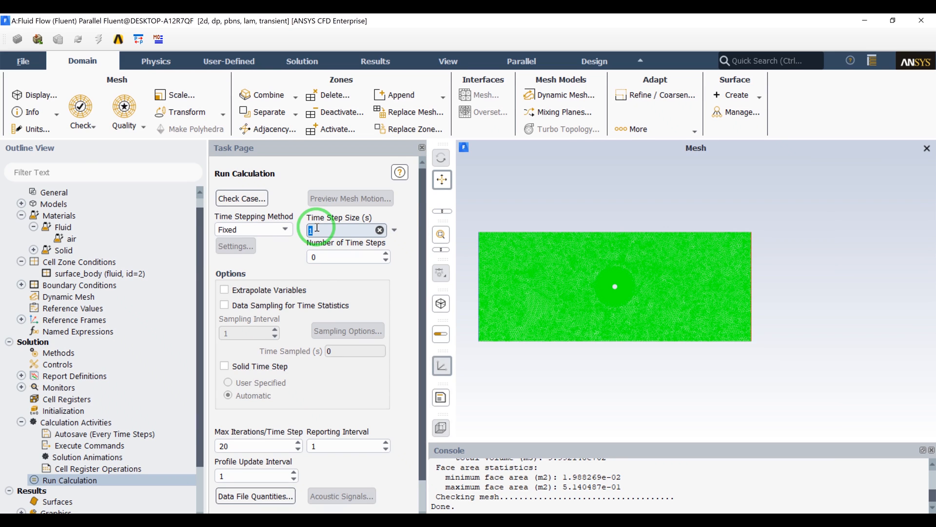
text(.2)
double_click(311, 257)
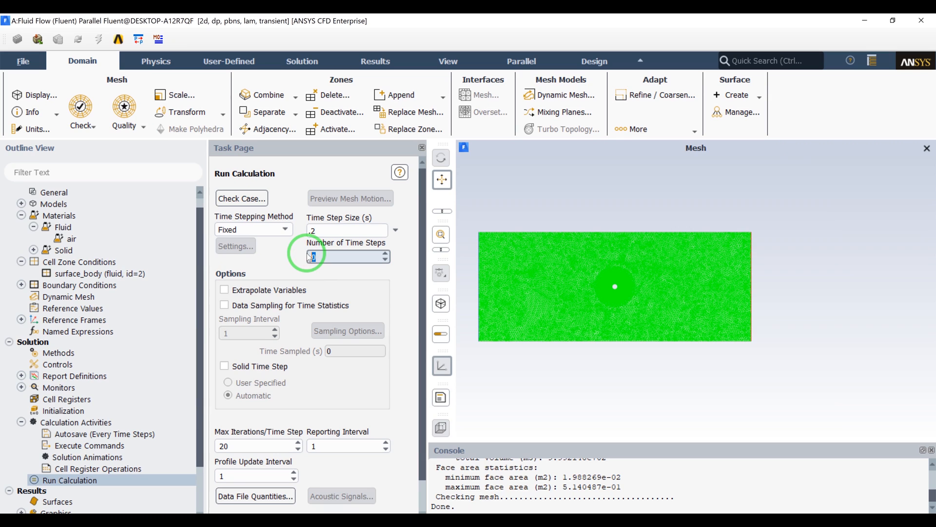
text(800)
click(243, 442)
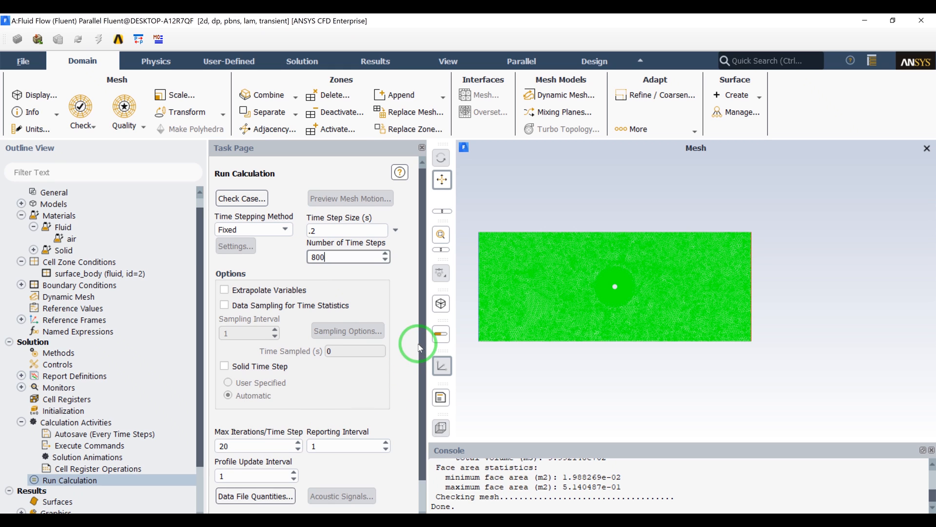
Run the transient calculation and acknowledge its completion.
scroll(419, 351, down, 1)
drag(427, 362, 435, 382)
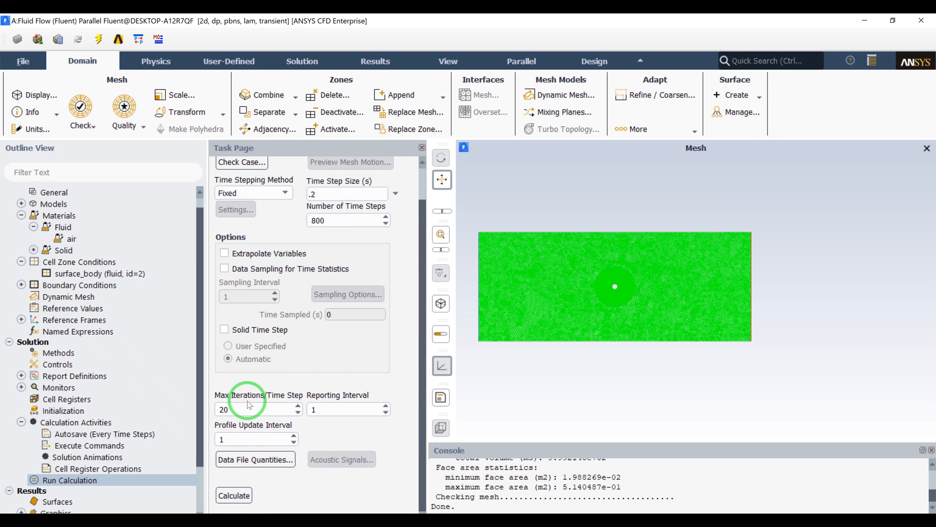
click(244, 498)
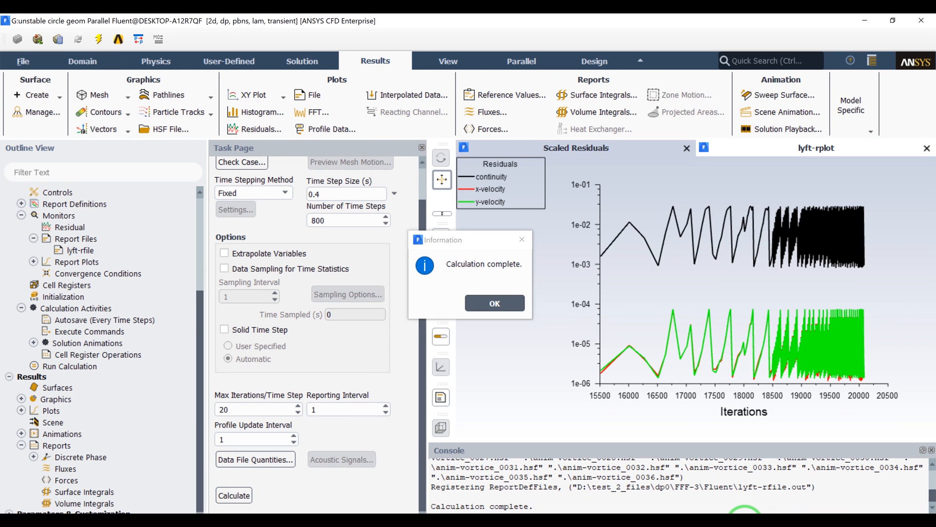
click(511, 311)
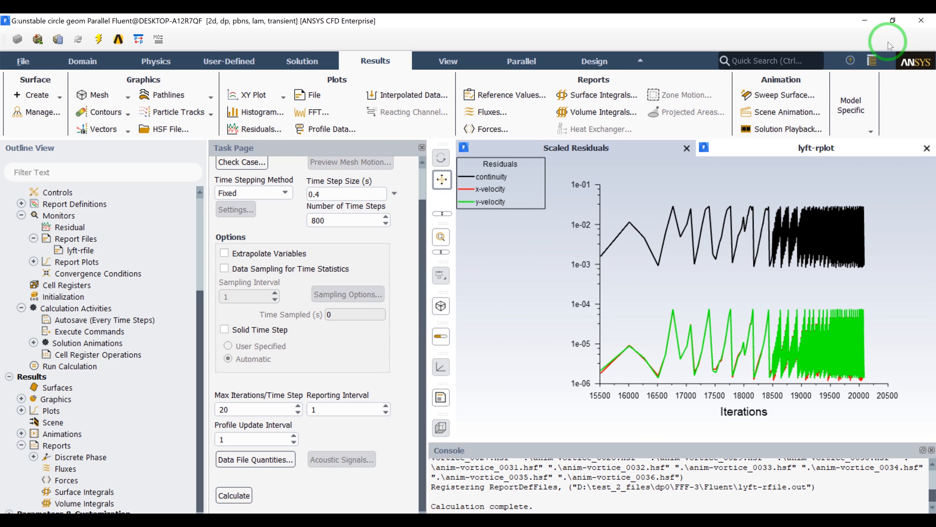
Leave the Fluent session and switch to the Workbench project window.
click(920, 20)
click(481, 289)
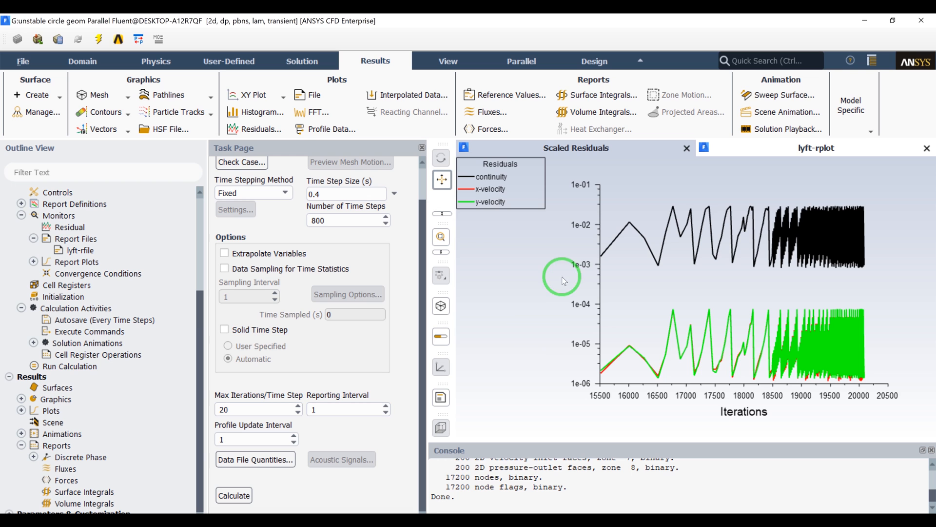
click(866, 20)
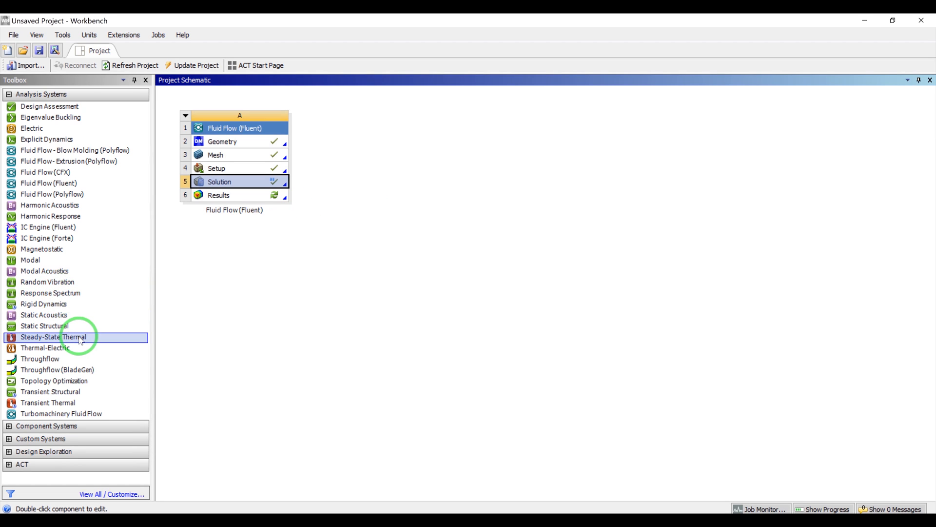
Add a standalone Results component system to the project schematic beside the Fluid Flow (Fluent) system.
click(18, 428)
scroll(69, 387, down, 5)
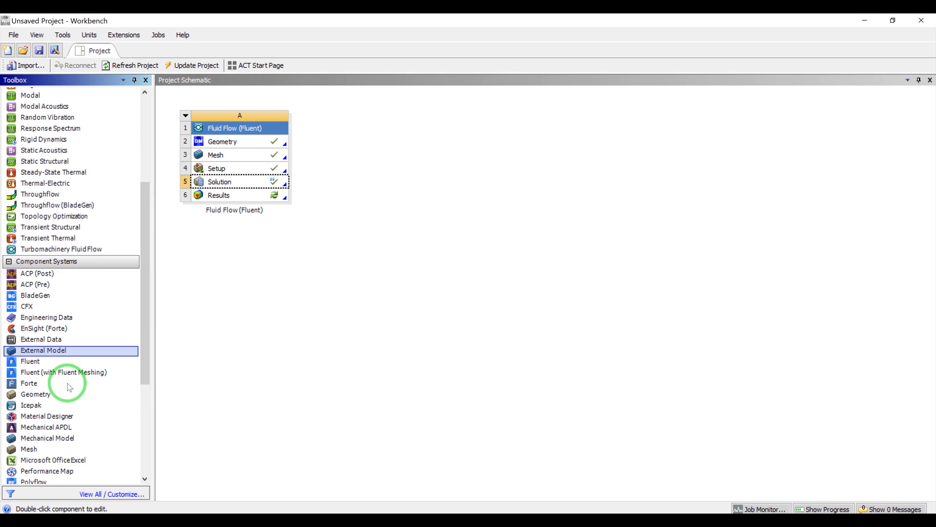
scroll(70, 387, down, 3)
drag(44, 415, 357, 135)
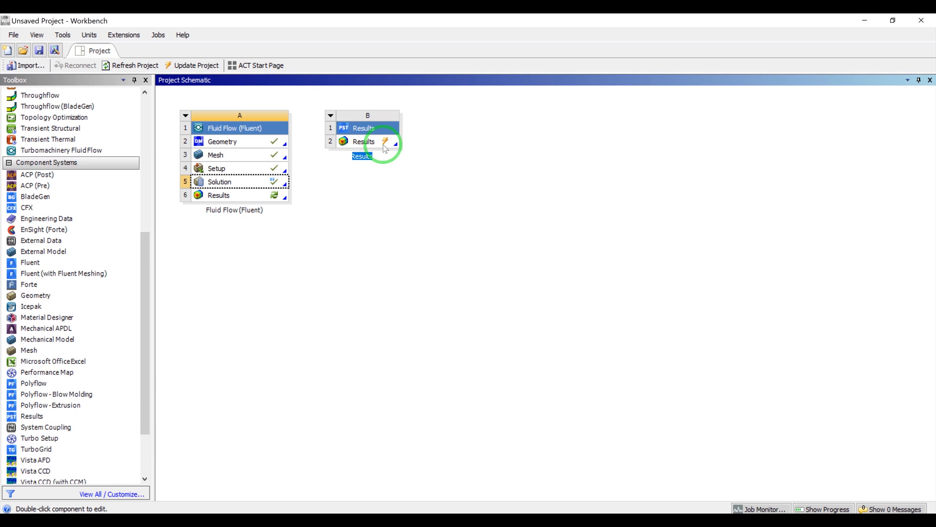
Open the standalone Results cell in CFD-Post and allow its processes access through Windows Defender Firewall.
click(385, 146)
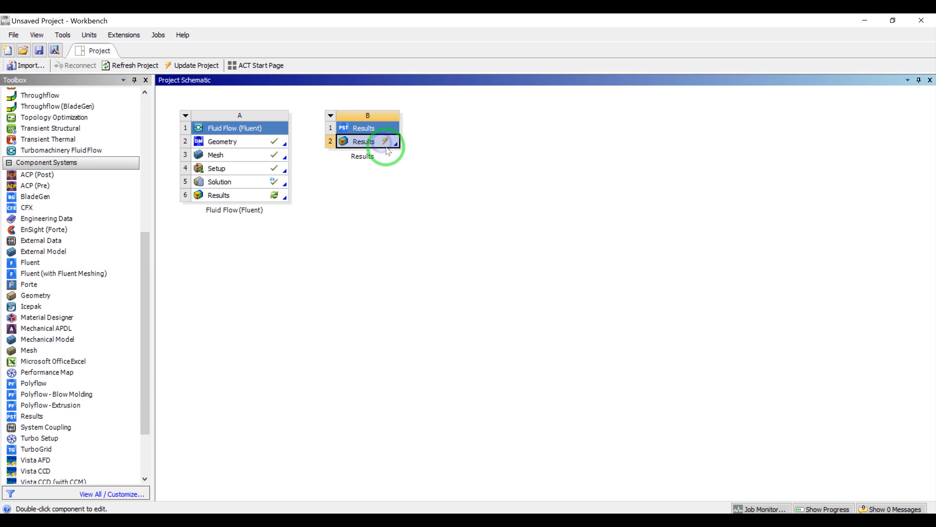
right_click(383, 145)
click(393, 154)
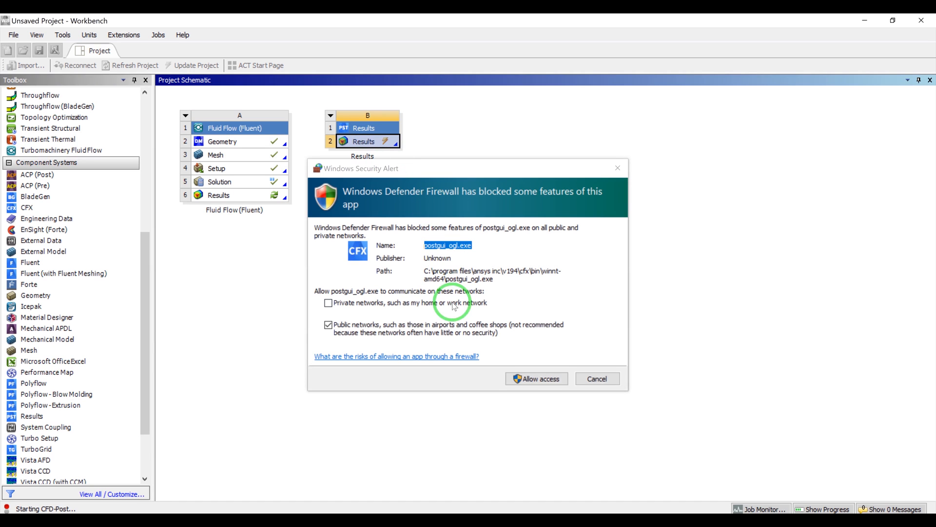
click(536, 378)
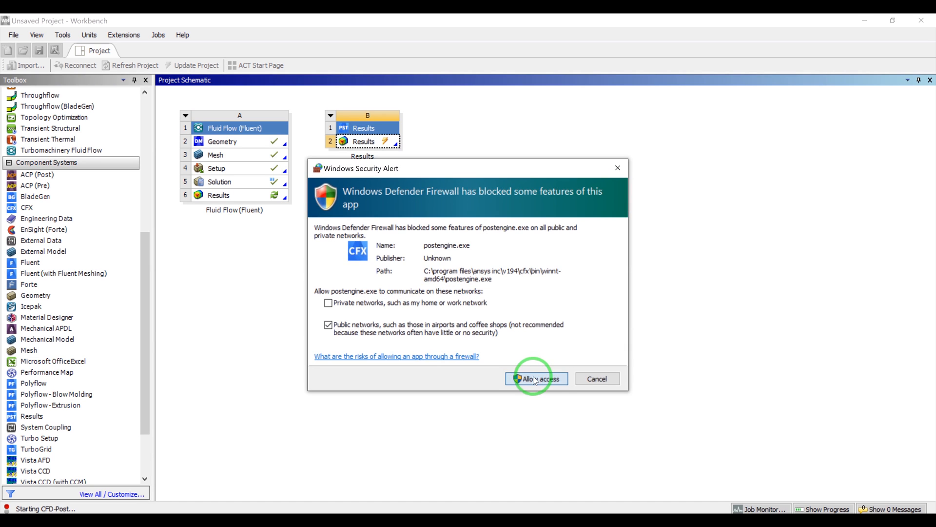
click(482, 303)
click(543, 379)
click(549, 381)
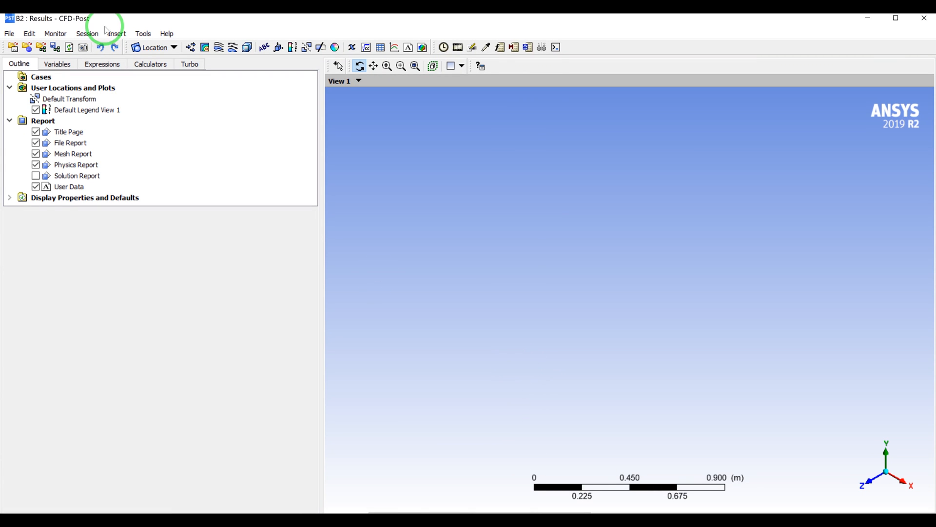
Start loading results and browse to the my output folder on the desktop.
click(19, 36)
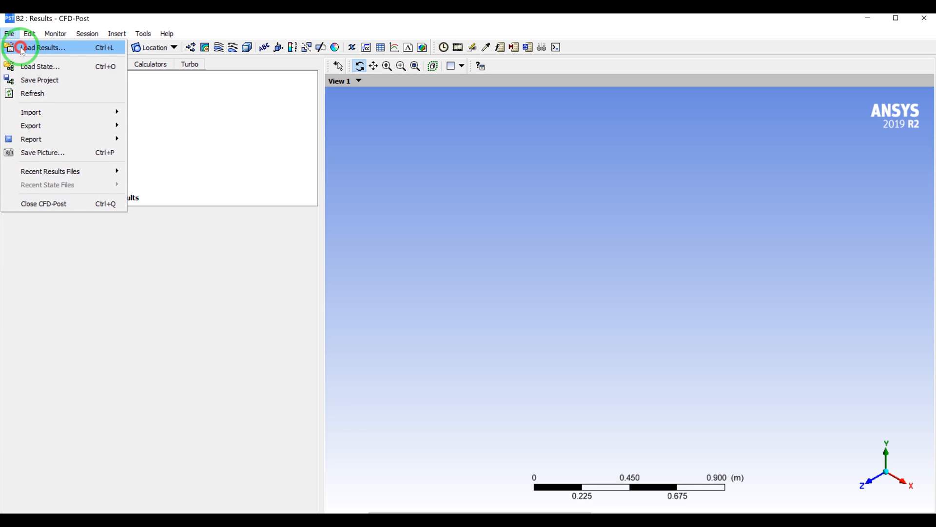
click(20, 46)
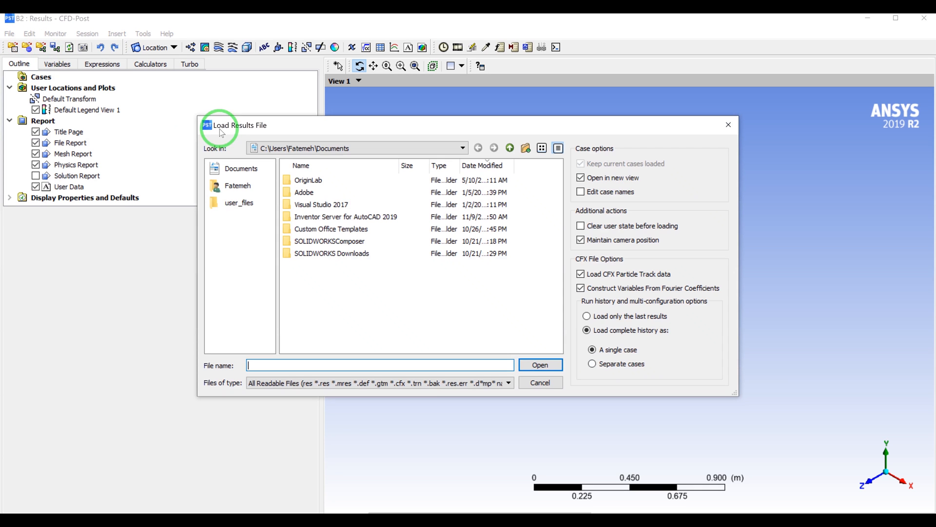
click(234, 185)
double_click(307, 216)
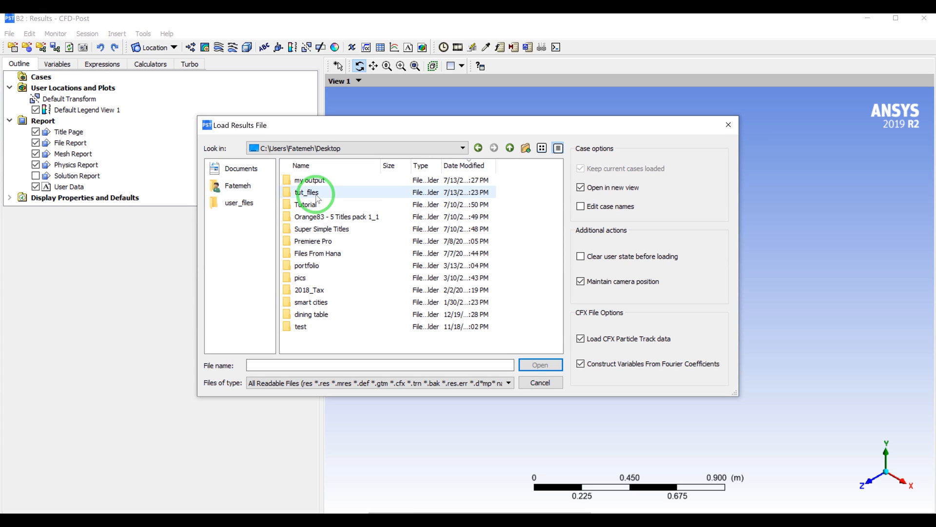
double_click(309, 180)
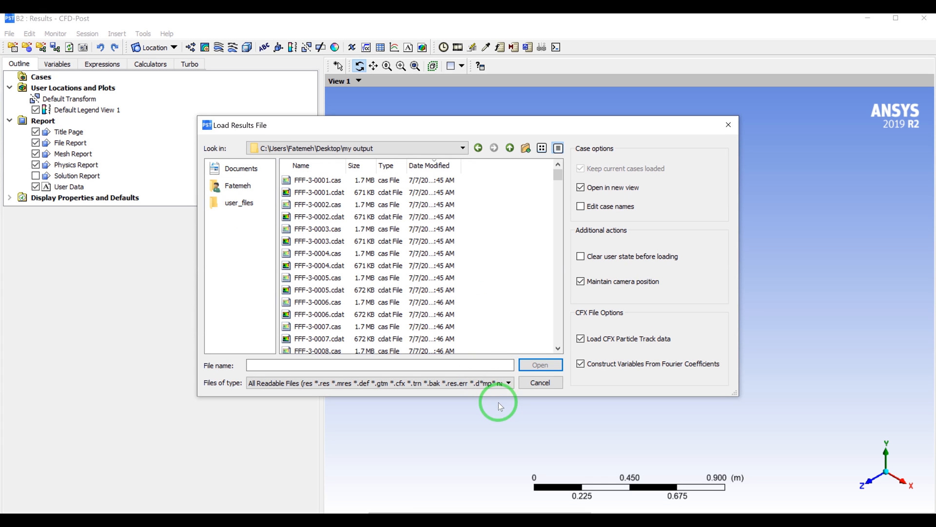
Sort the result files by modification date, newest first, and load FFF-3-0001.cas, accepting the message that follows.
click(432, 167)
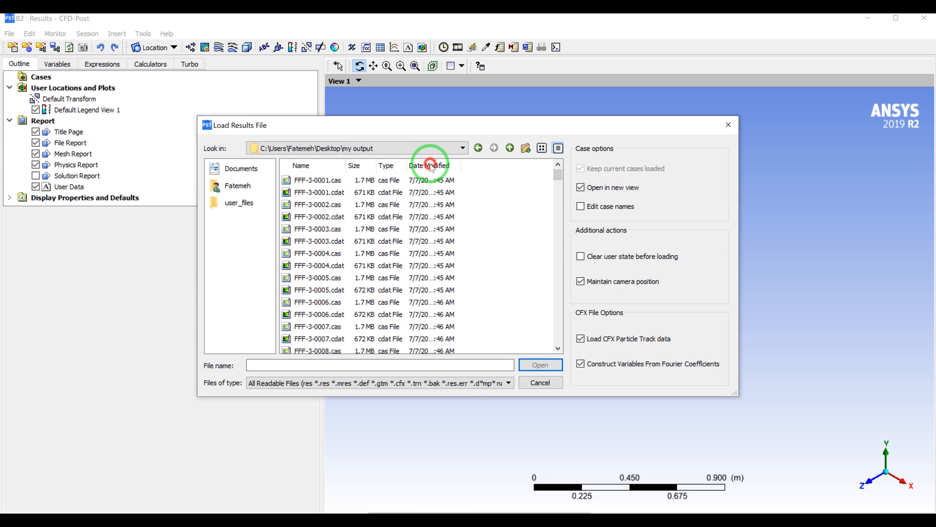
click(432, 166)
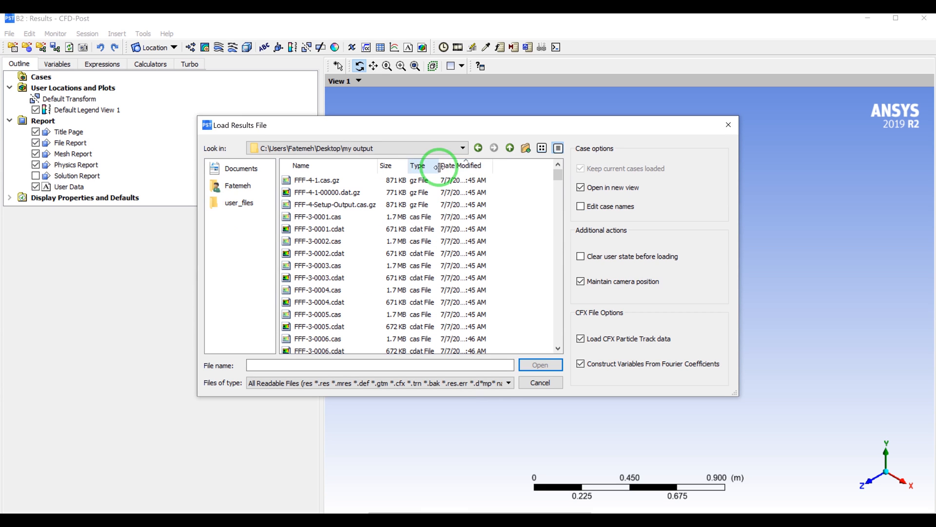
click(451, 167)
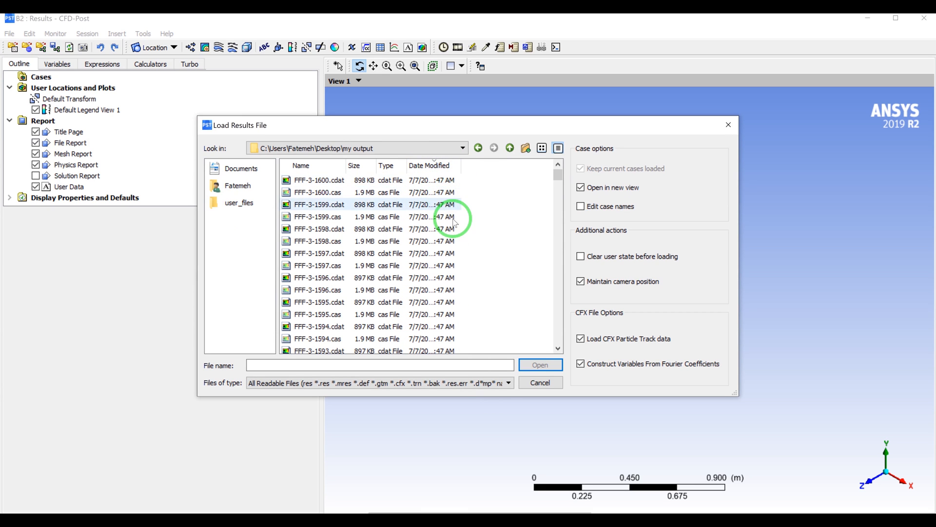
drag(558, 175, 537, 334)
click(336, 304)
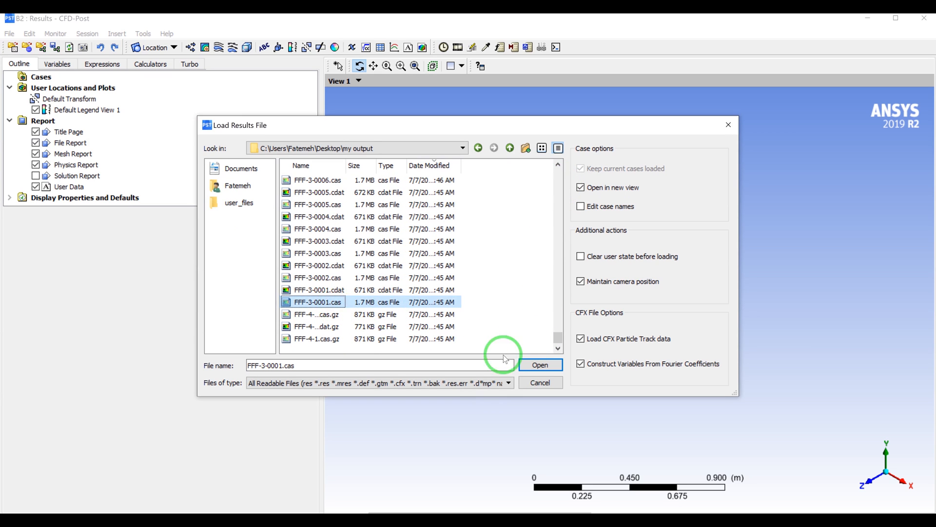
click(540, 365)
click(492, 309)
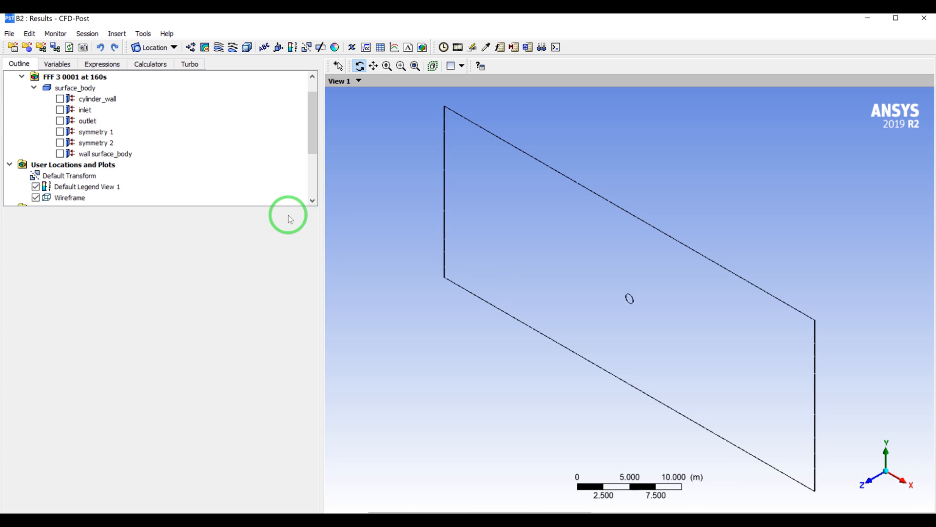
Enlarge the outline tree area and review the timesteps available for the loaded case in the Timestep Selector.
drag(280, 206, 278, 247)
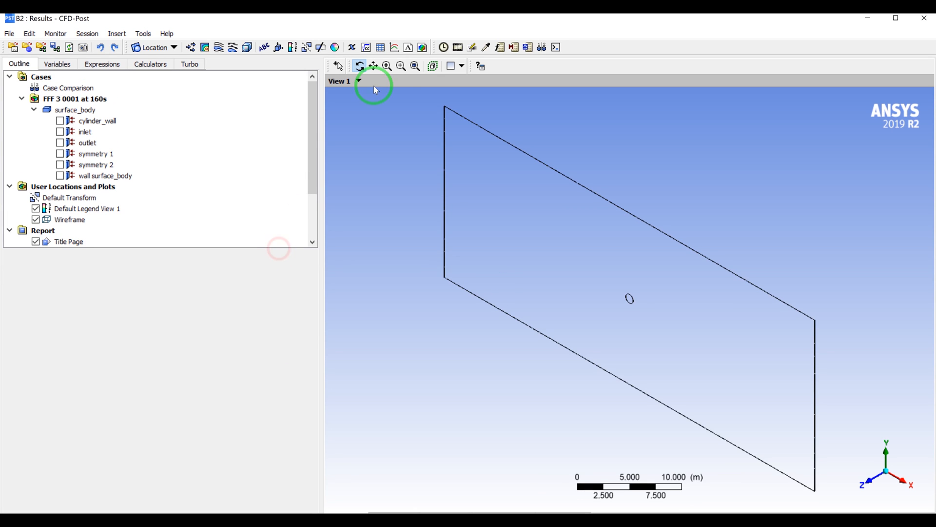
click(443, 47)
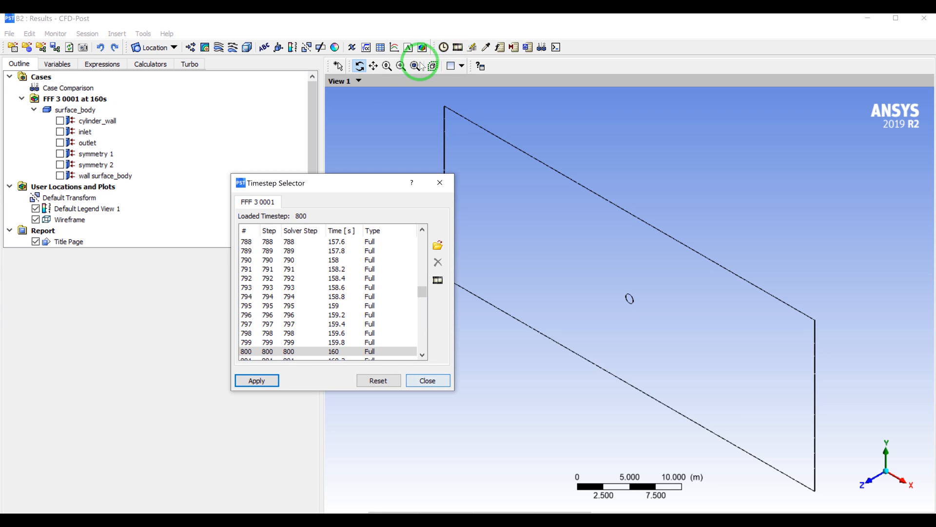
scroll(288, 266, up, 2)
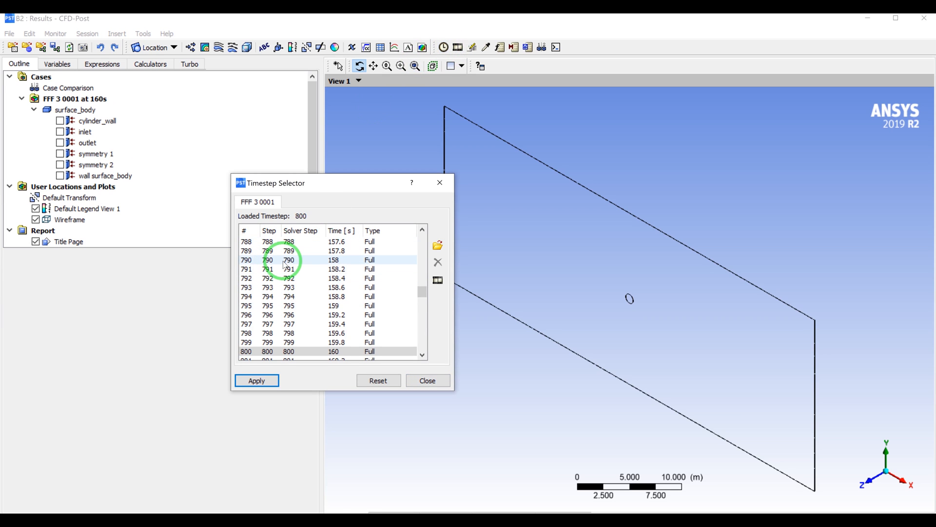
scroll(285, 265, down, 1)
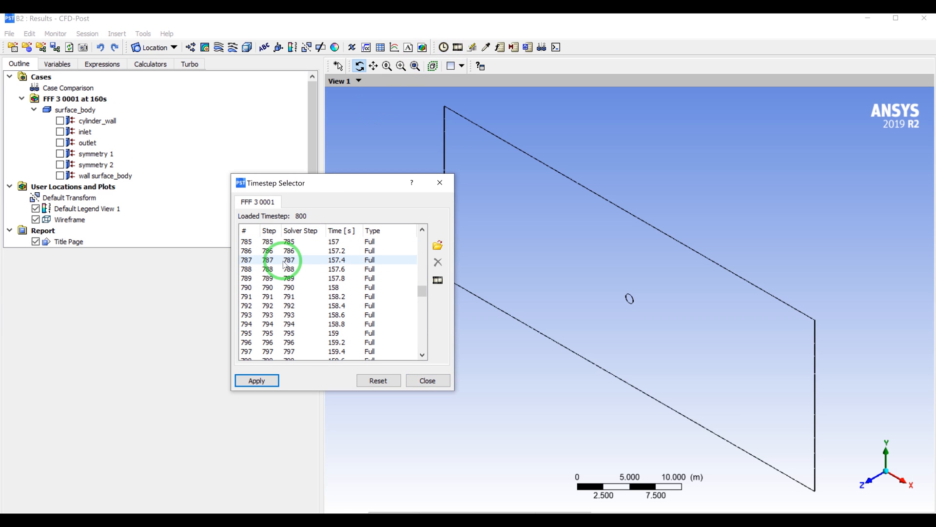
click(435, 381)
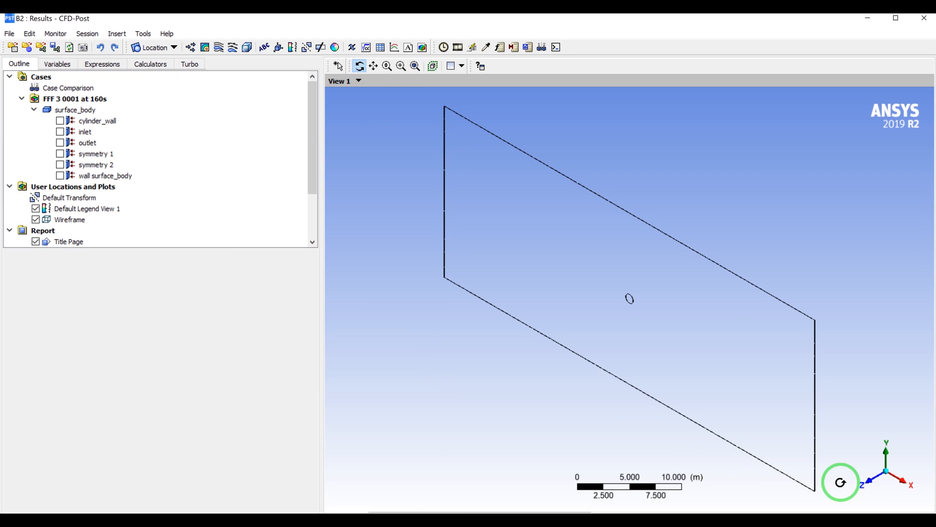
Orient the view along the Z axis and insert a contour named Contour 1.
click(871, 482)
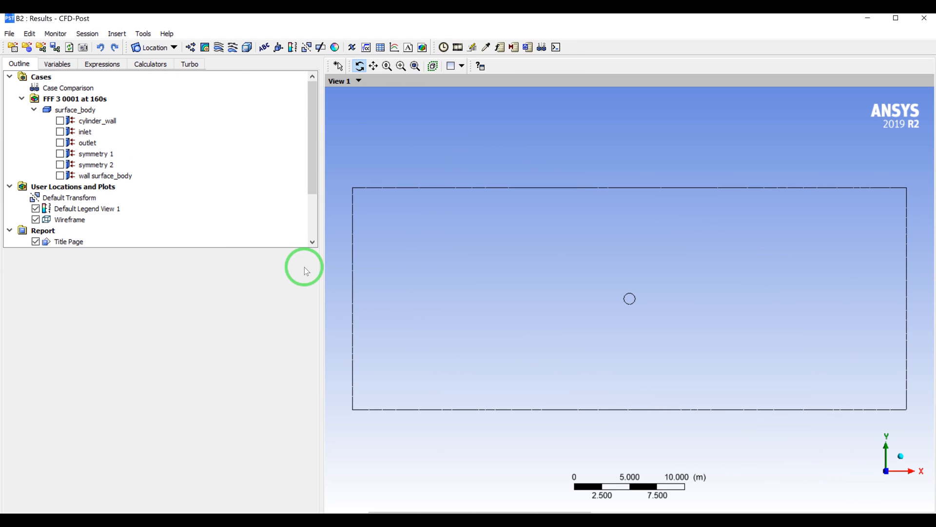
click(219, 48)
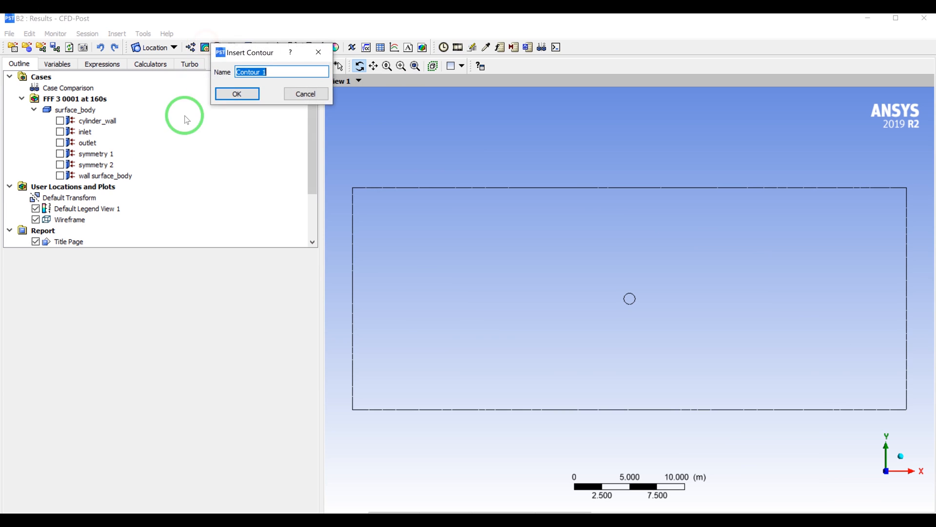
click(227, 95)
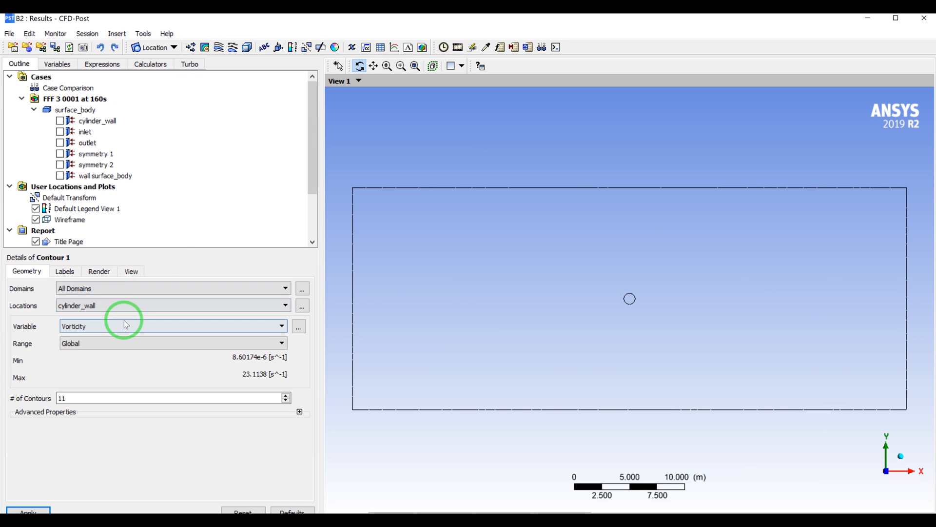
Set the vorticity contour's range to User Specified with a minimum of 0.01.
click(119, 345)
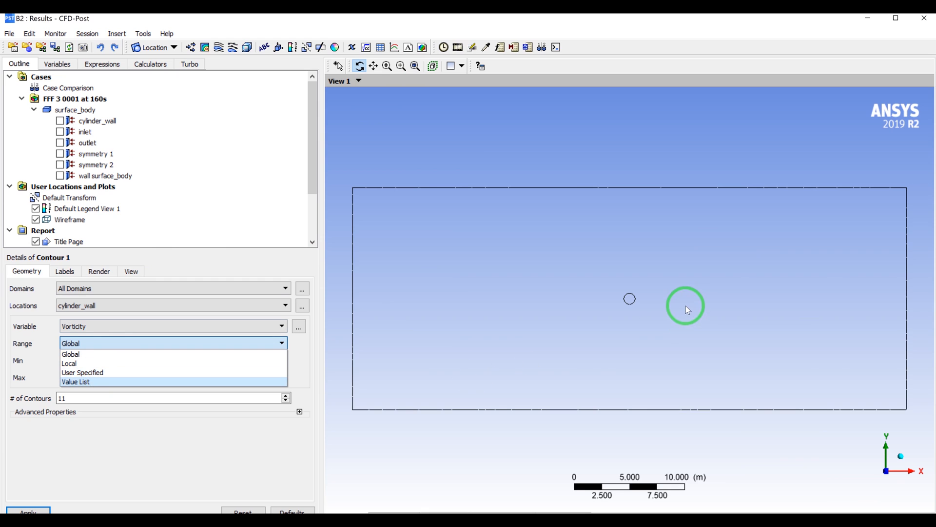
click(665, 302)
scroll(665, 302, down, 3)
scroll(664, 302, up, 3)
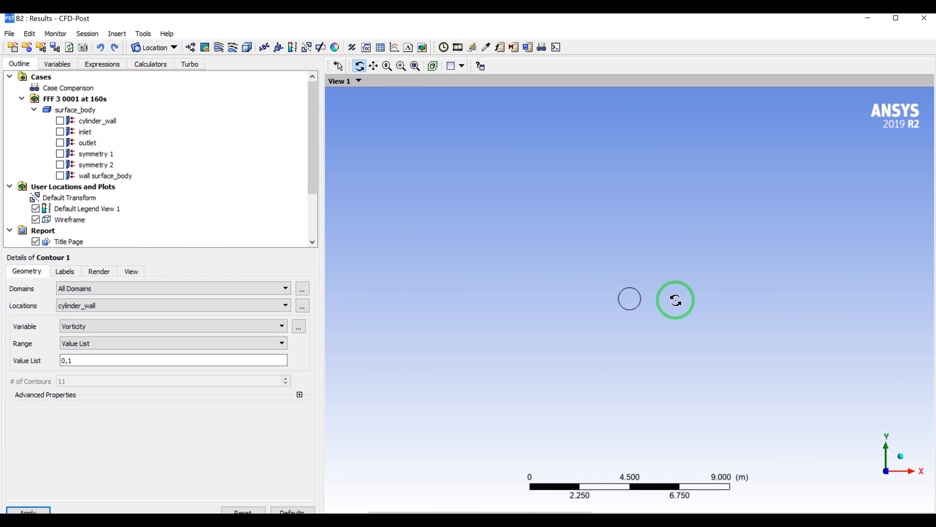
drag(882, 473, 420, 324)
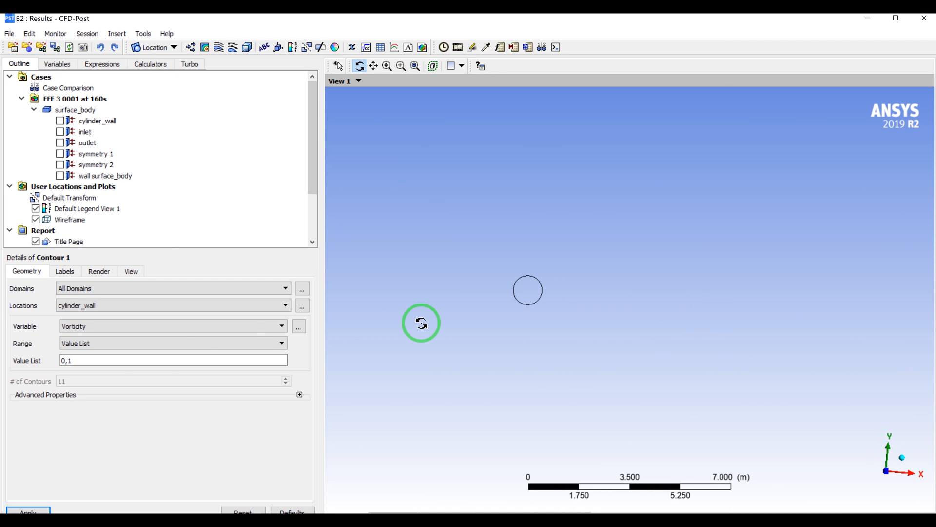
click(98, 348)
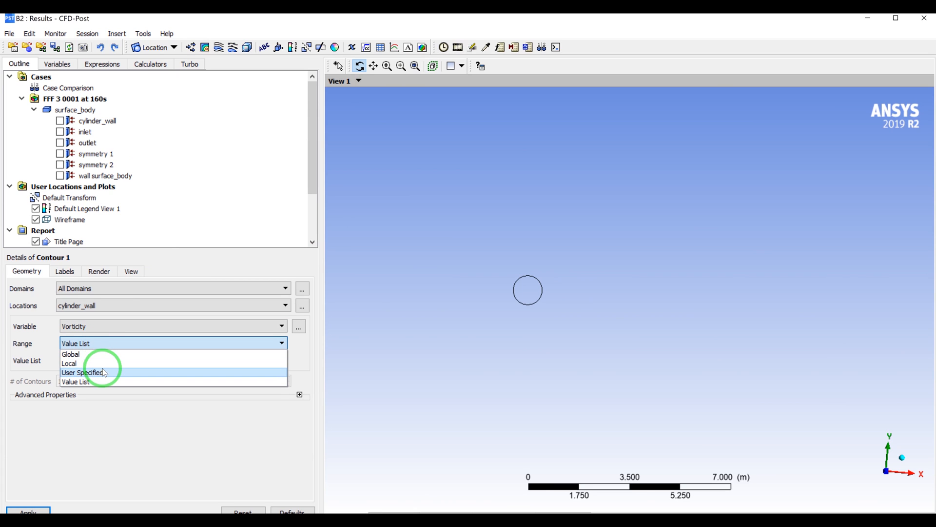
click(102, 369)
click(25, 360)
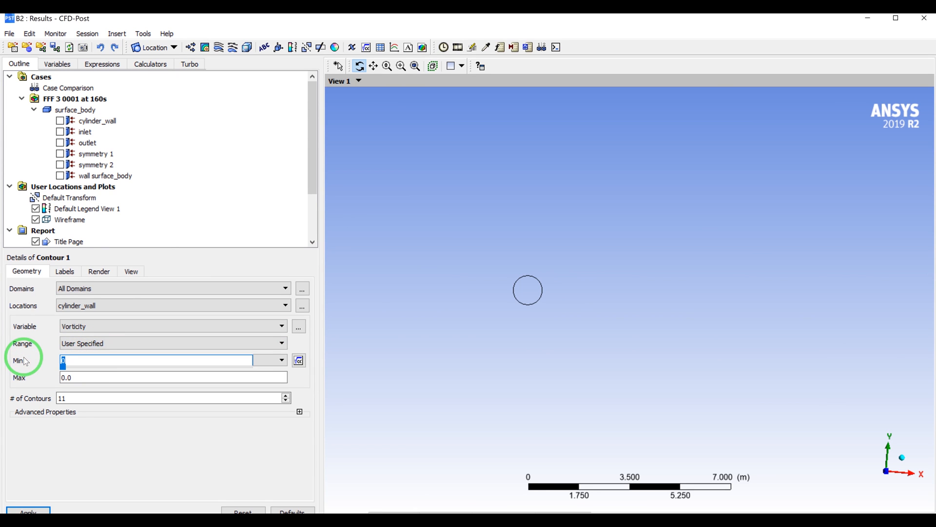
key(Tab)
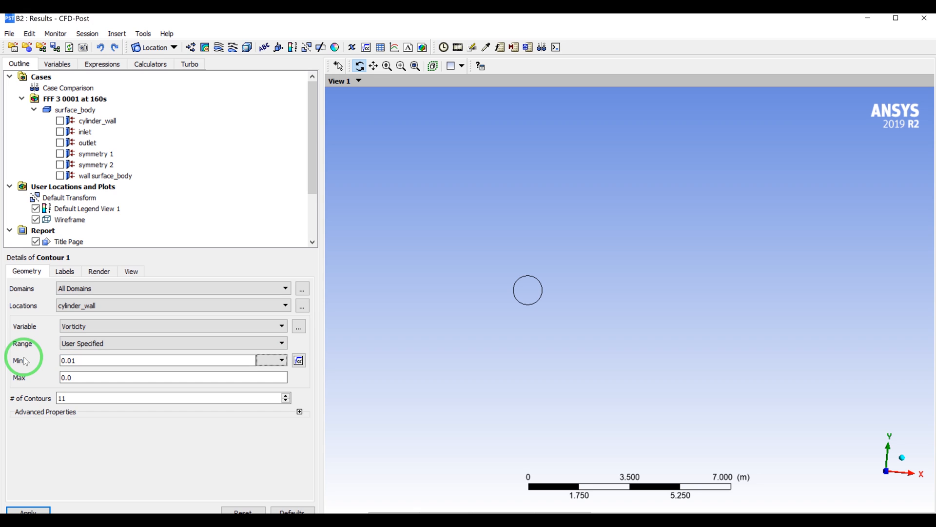
key(Tab)
key(Tab)
Set the vorticity range maximum to 2 and the number of contours to 25, and apply the contour settings.
click(75, 380)
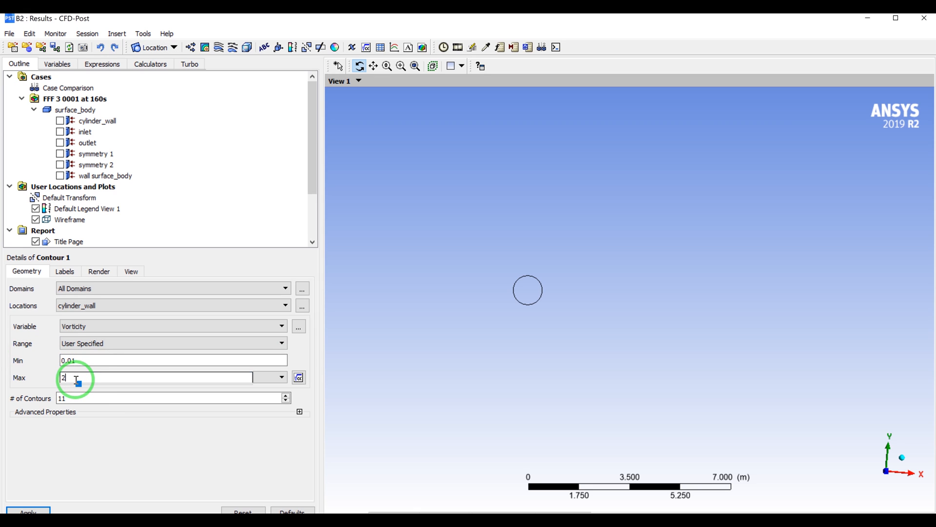
text(2)
click(80, 398)
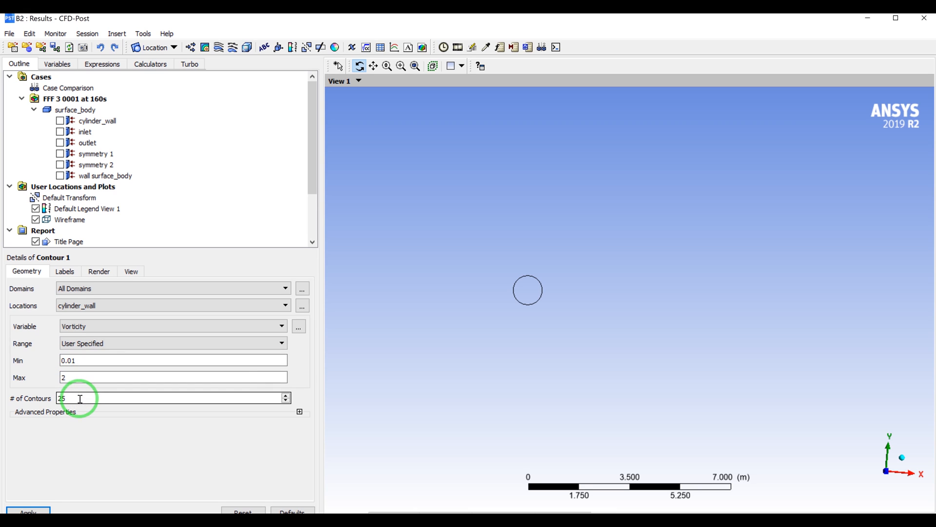
click(41, 508)
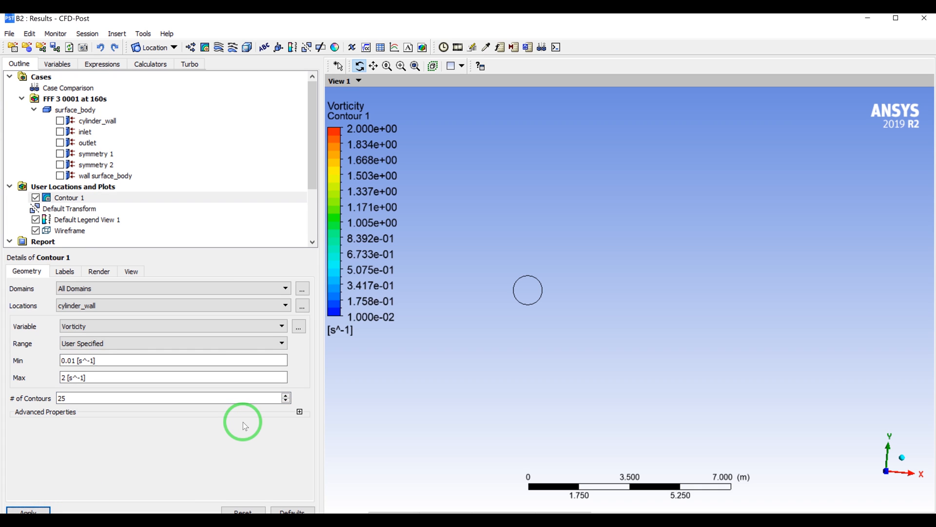
Change the contour's location to symmetry 1 and apply it to plot the vorticity around the cylinder.
click(105, 306)
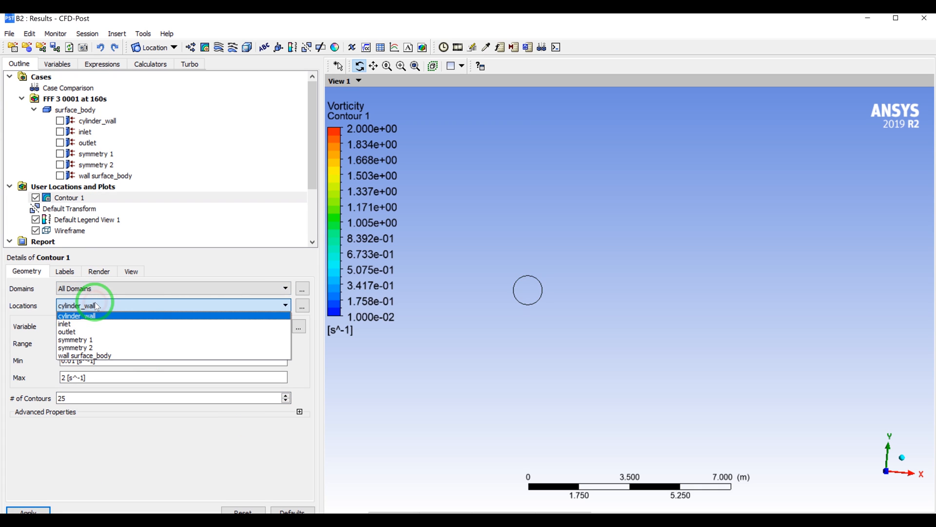
click(106, 340)
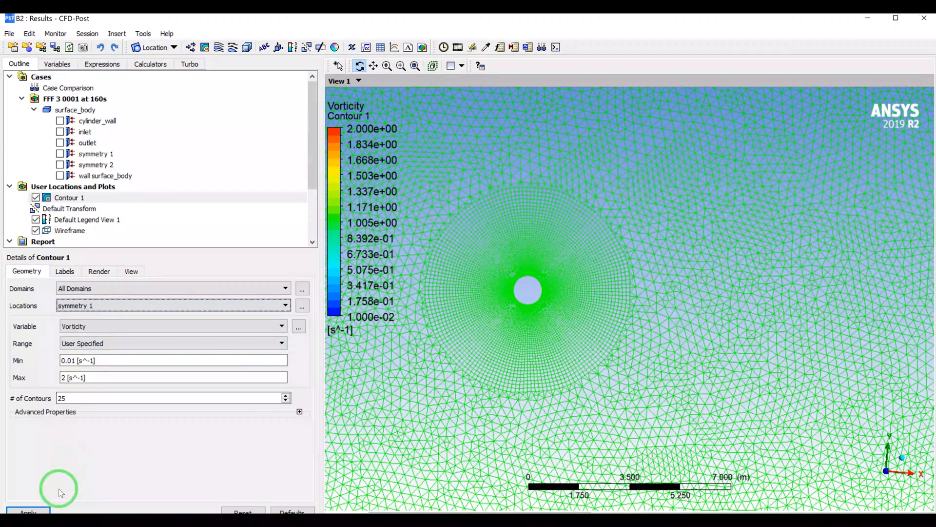
click(36, 509)
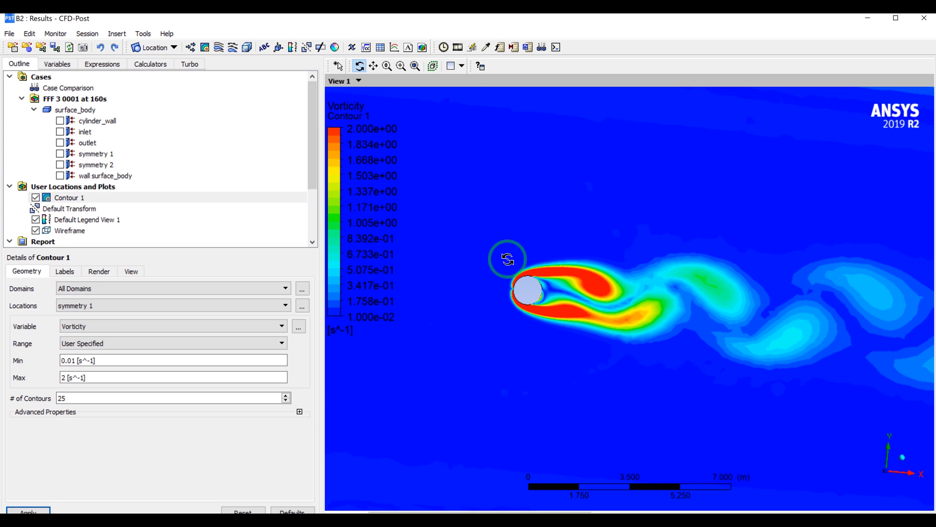
Load timestep 10 (2 s) and then timestep 27 (5.4 s) for the vorticity contour, and close the Timestep Selector.
click(445, 46)
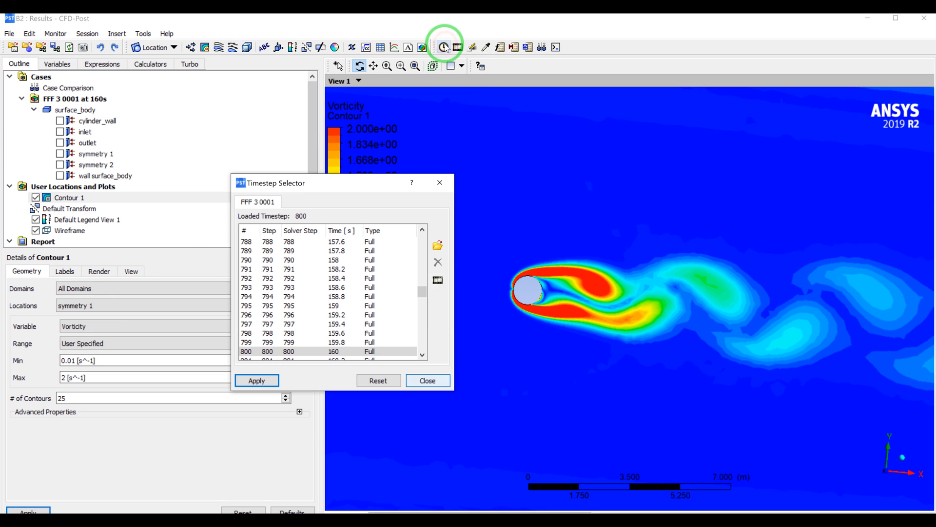
drag(420, 267, 417, 236)
click(299, 323)
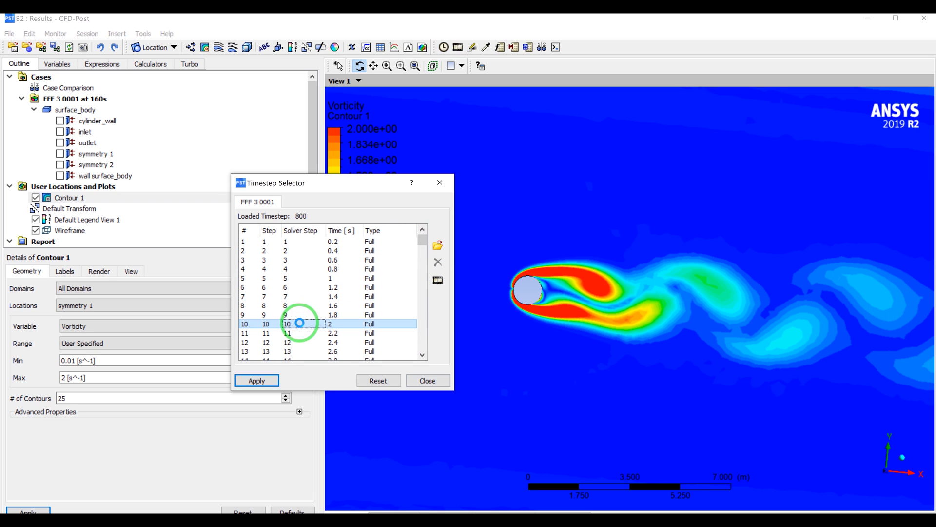
scroll(324, 317, down, 6)
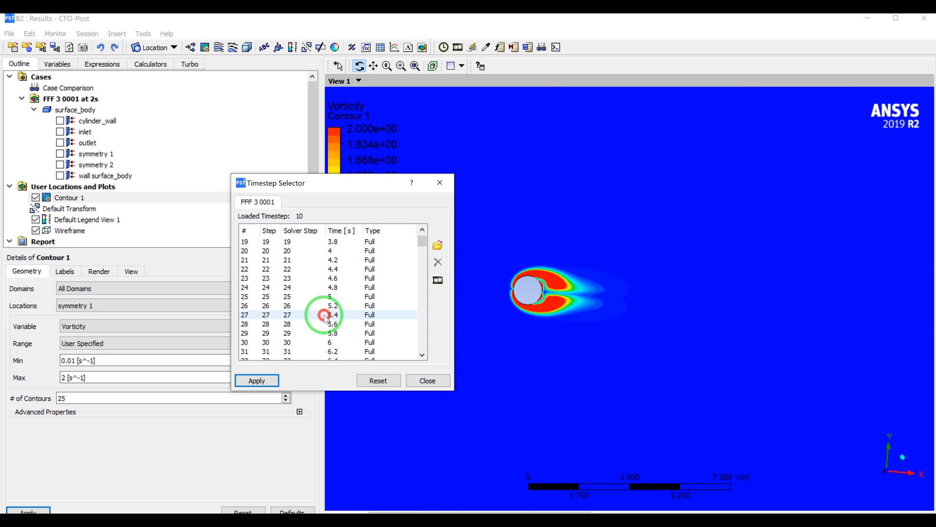
click(325, 316)
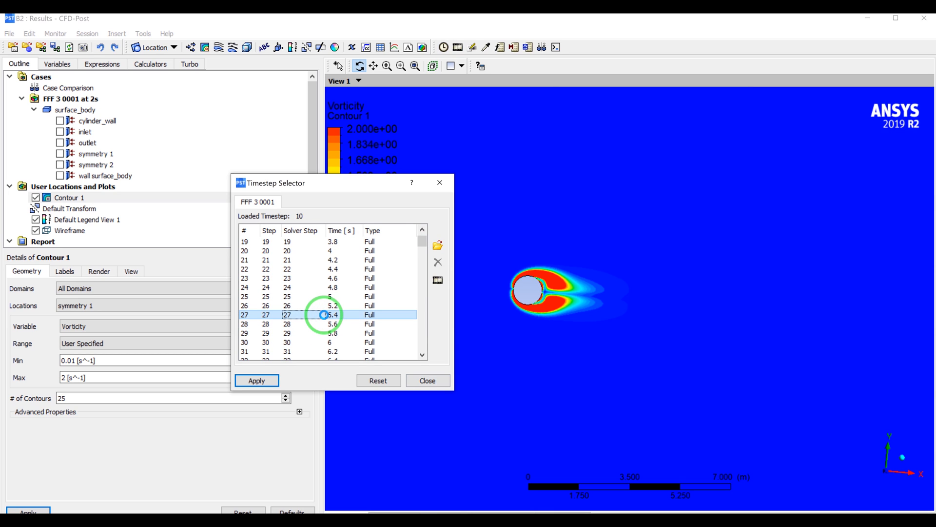
double_click(324, 314)
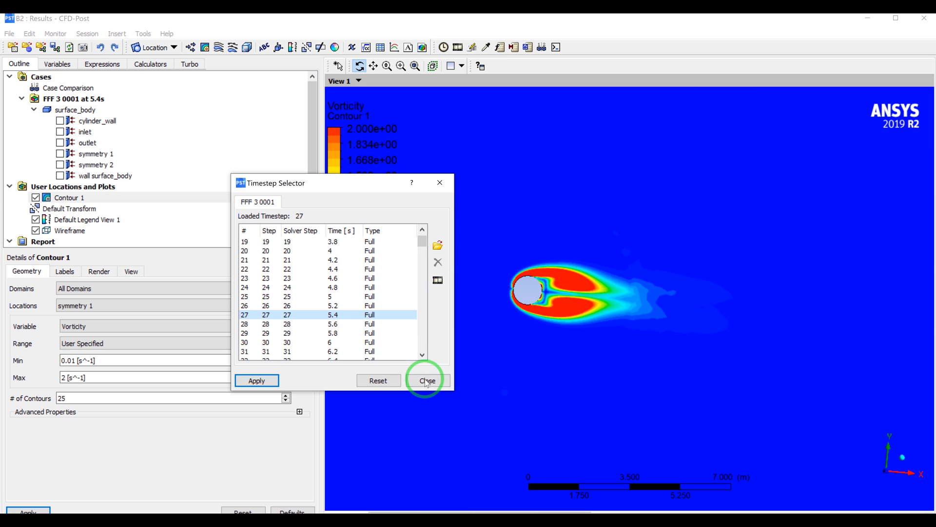
click(426, 382)
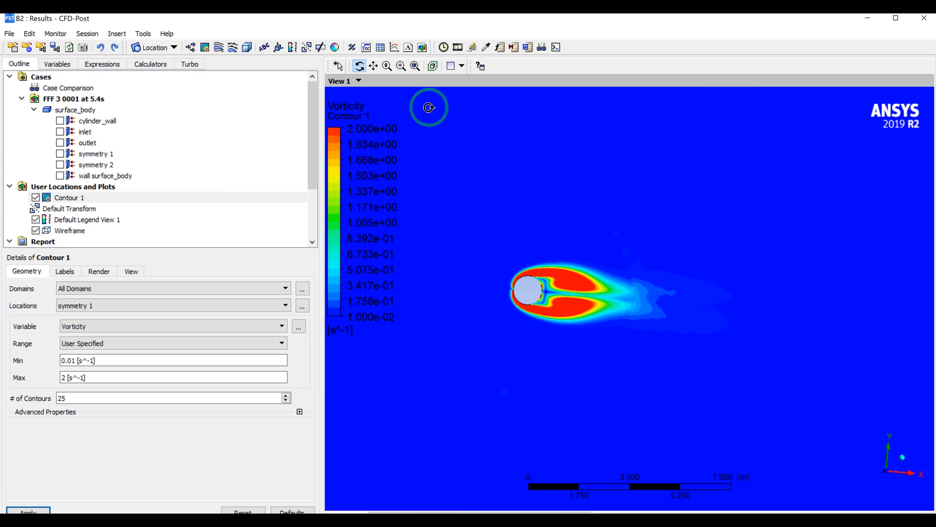
Set up a Timestep Animation for the vorticity contour and return it to timestep 1.
click(457, 49)
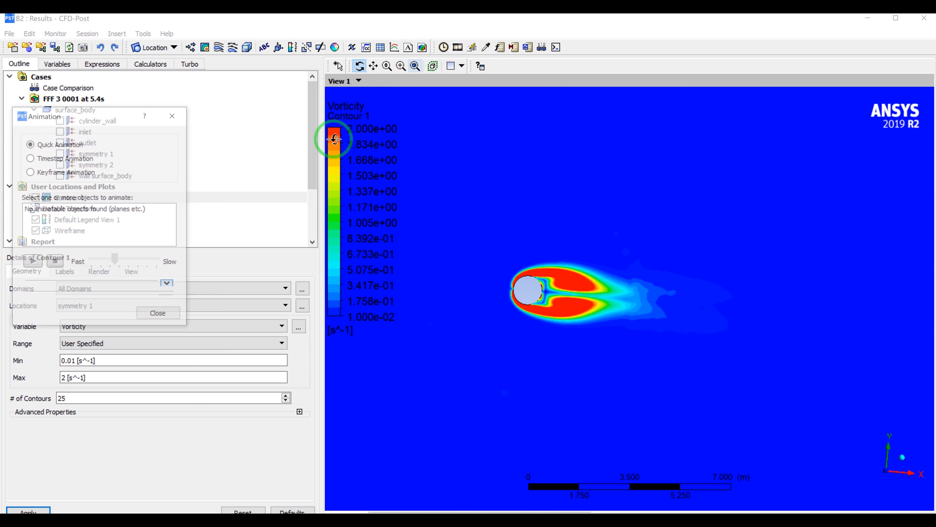
click(70, 159)
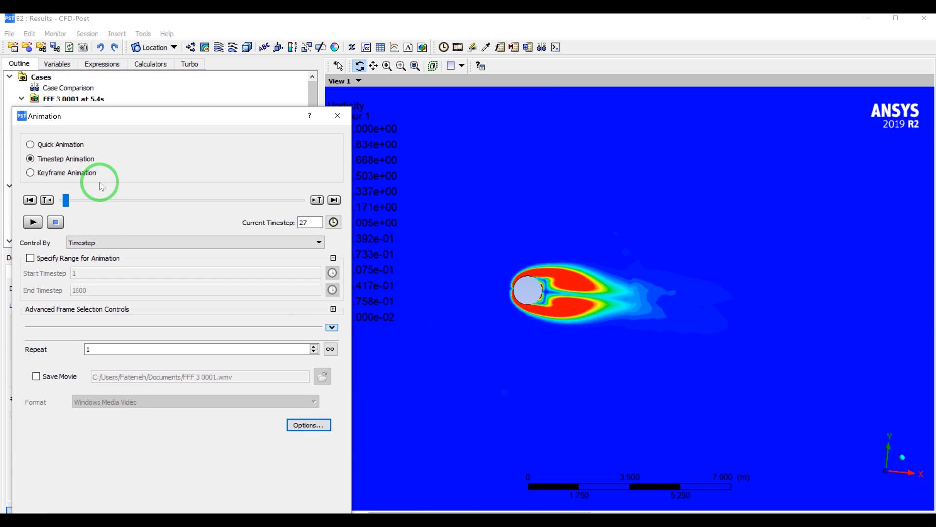
drag(67, 199, 56, 197)
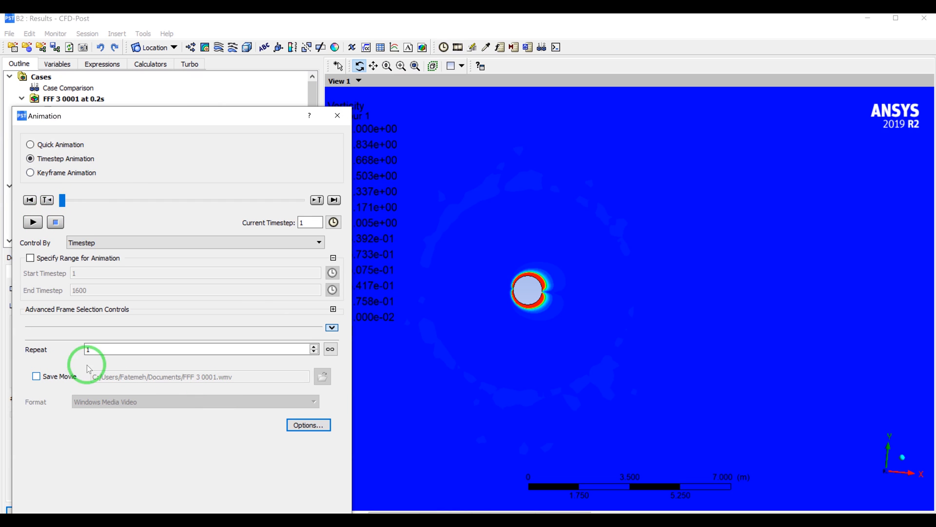
drag(222, 120, 239, 49)
Set the animation's image size to HD Video 1080p, choose its MPEG quality, and accept the animation options.
click(332, 361)
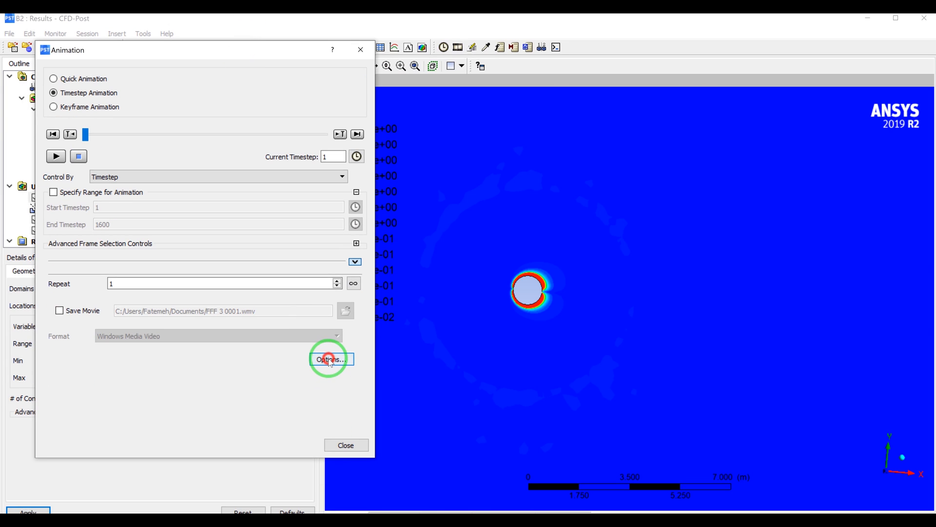
click(466, 308)
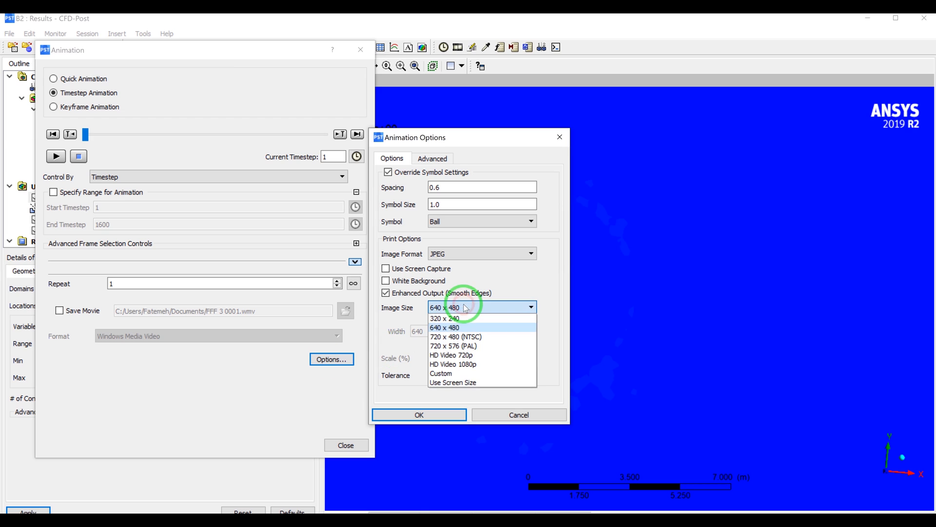
click(481, 363)
click(432, 158)
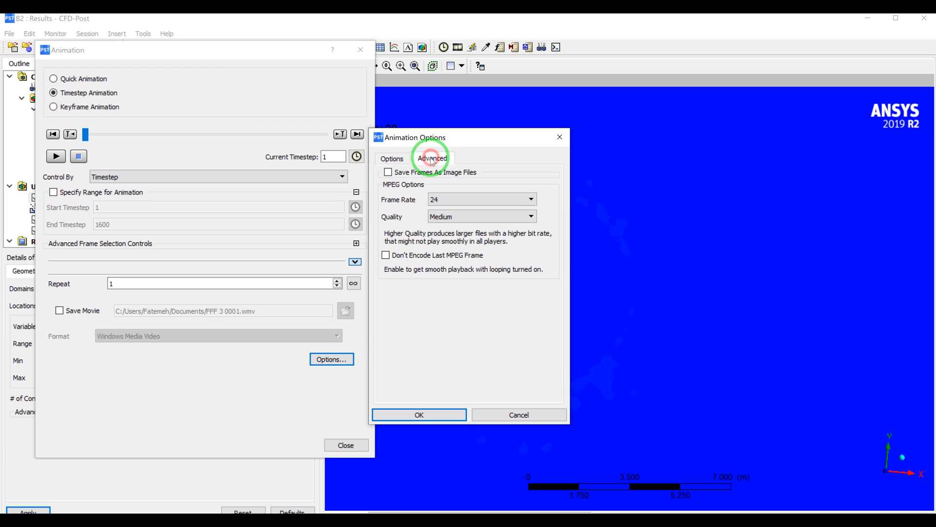
click(456, 217)
click(442, 228)
click(392, 158)
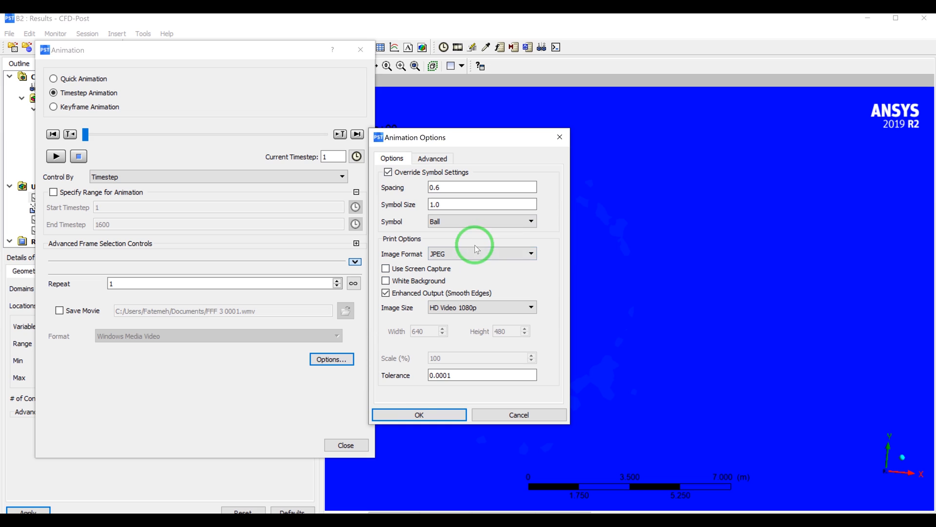
click(416, 414)
drag(416, 416, 426, 281)
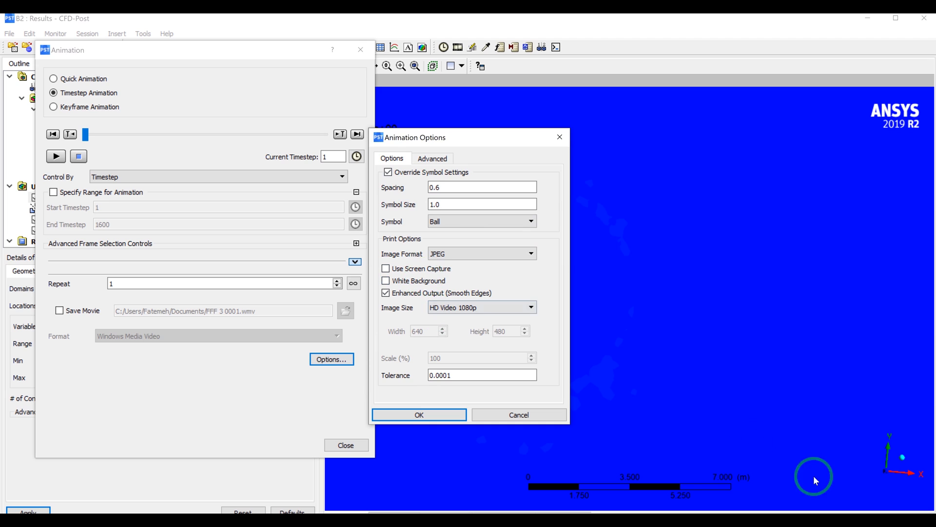
click(439, 414)
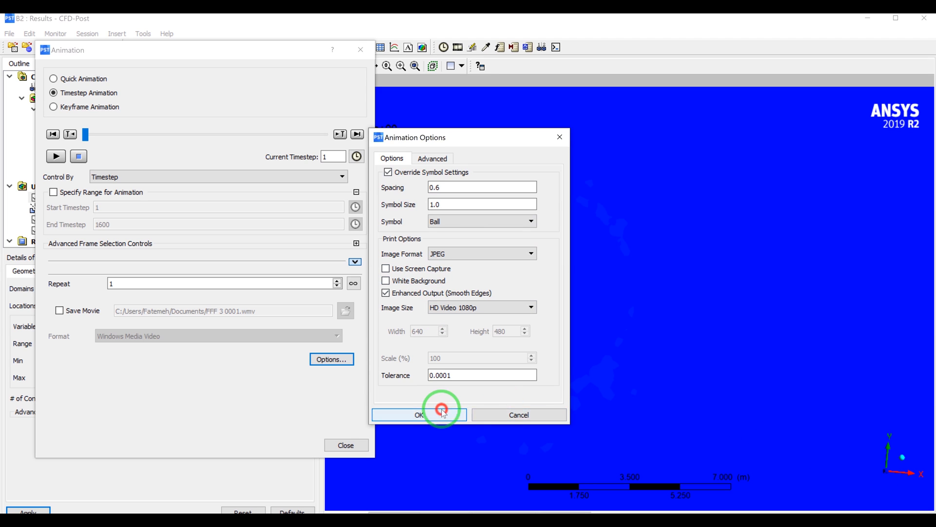
Align the view with the +Z axis and frame it closely on the cylinder for the animation.
click(888, 475)
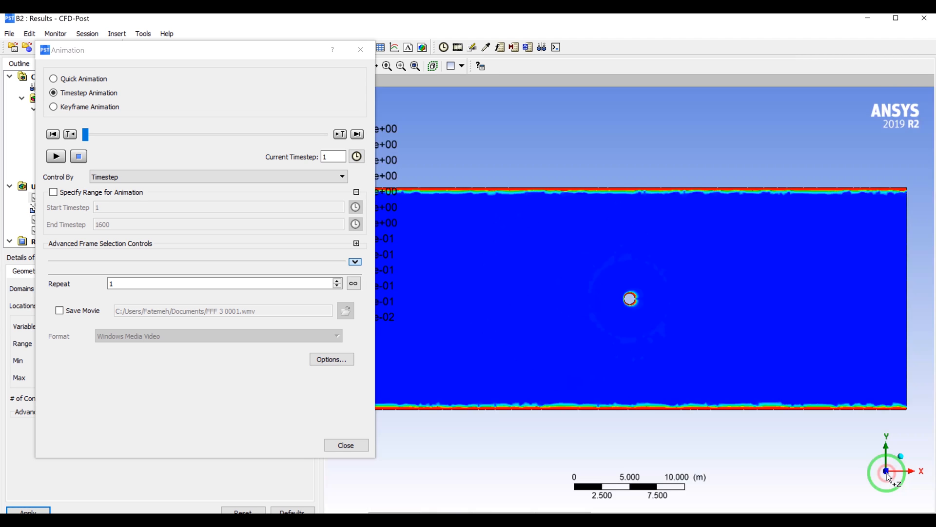
scroll(693, 333, up, 5)
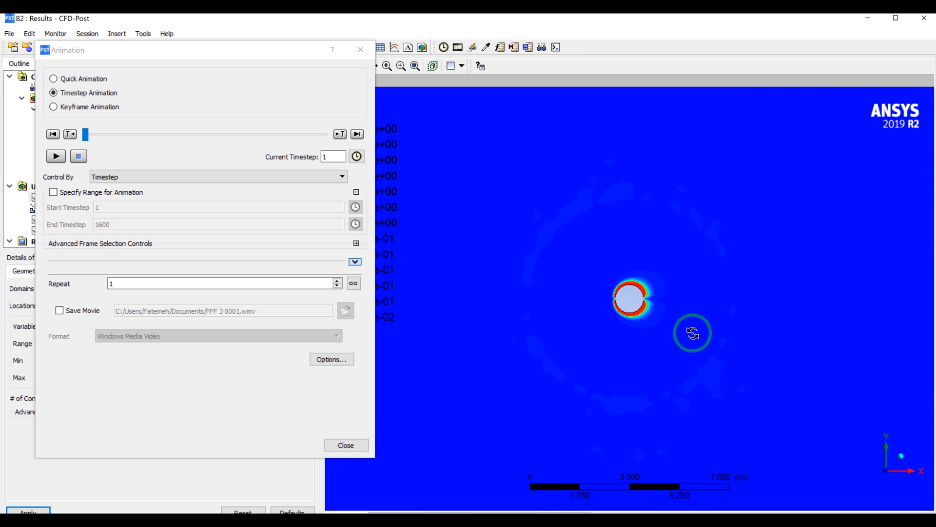
scroll(692, 333, down, 3)
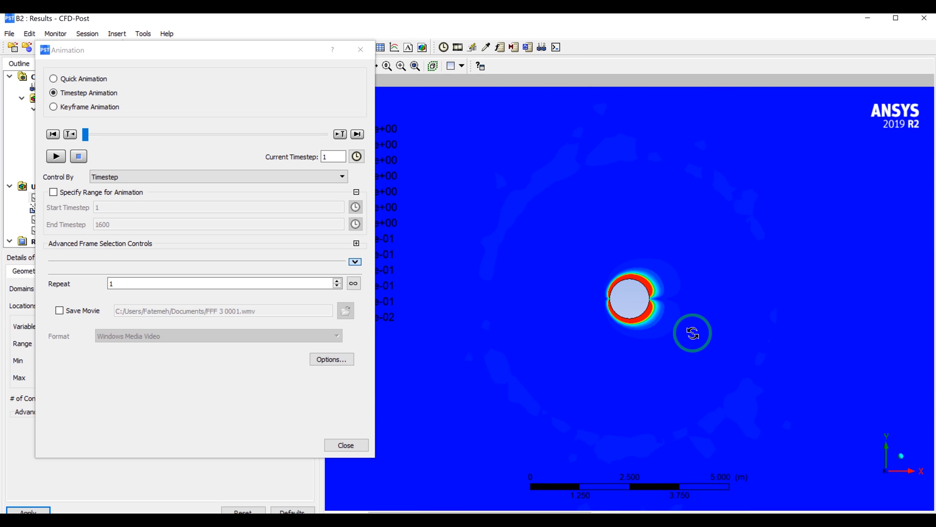
scroll(693, 333, up, 1)
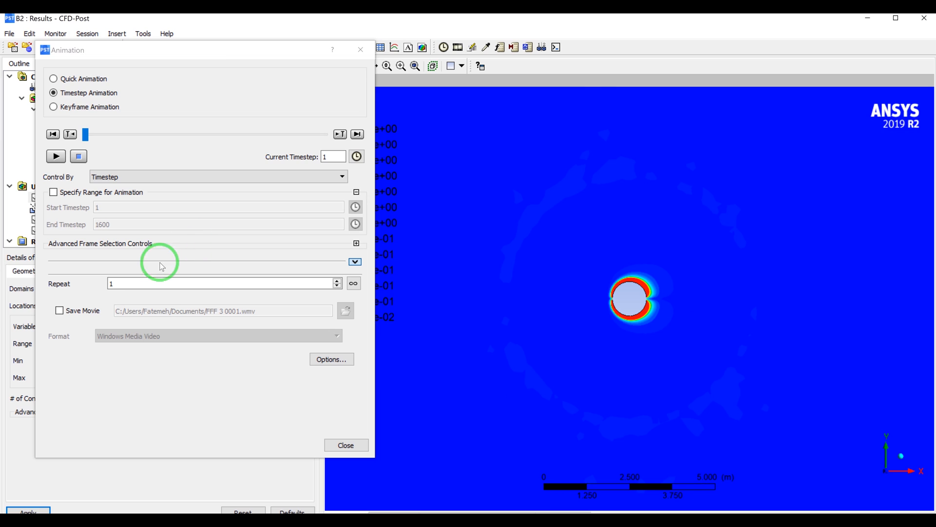
Enable saving the timestep animation as an MPEG4 movie, run the animation, and stop it after the first few timesteps.
click(89, 314)
click(140, 336)
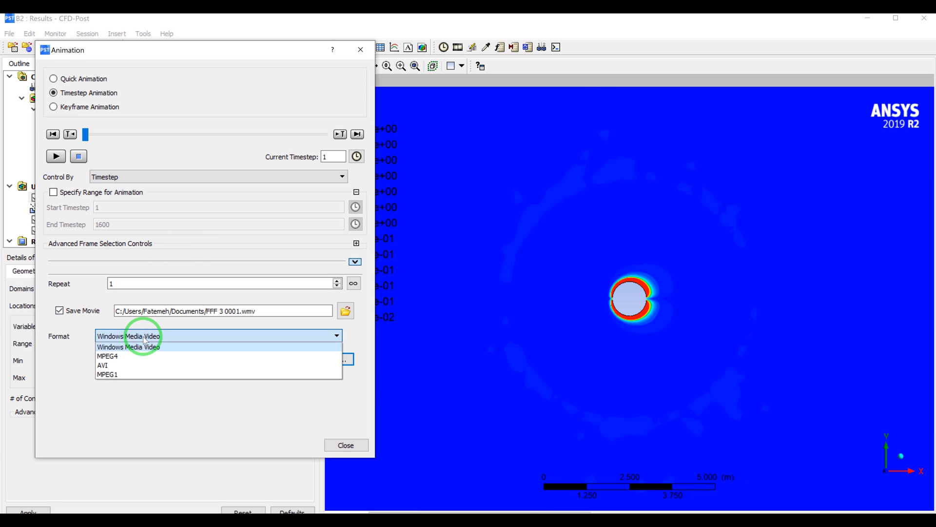
click(133, 356)
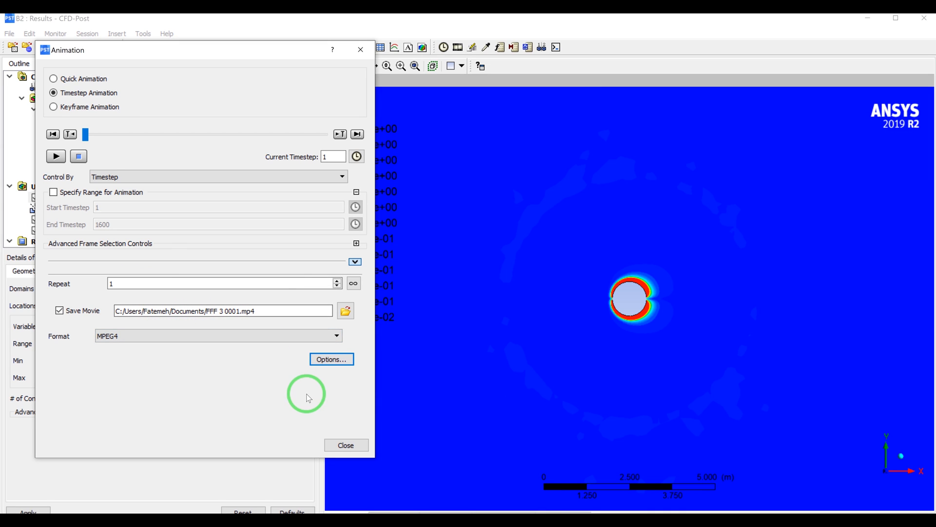
click(56, 156)
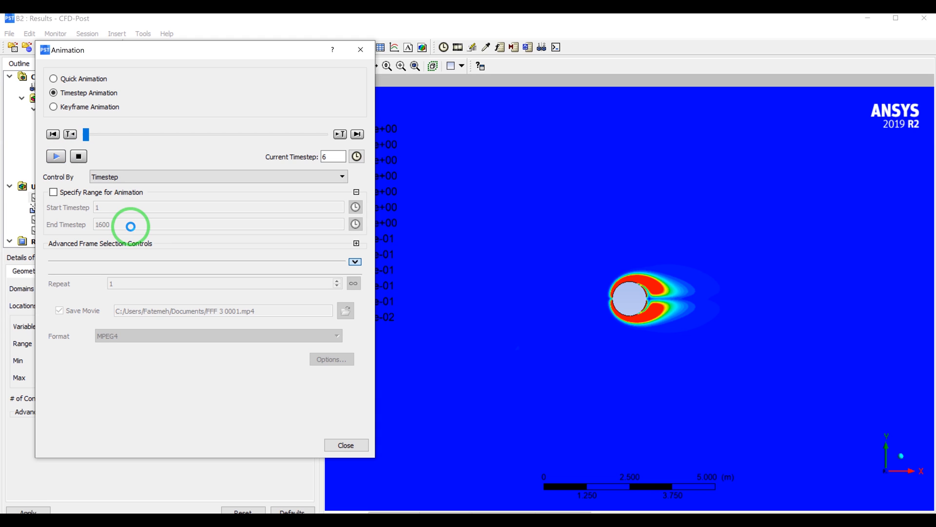
click(80, 157)
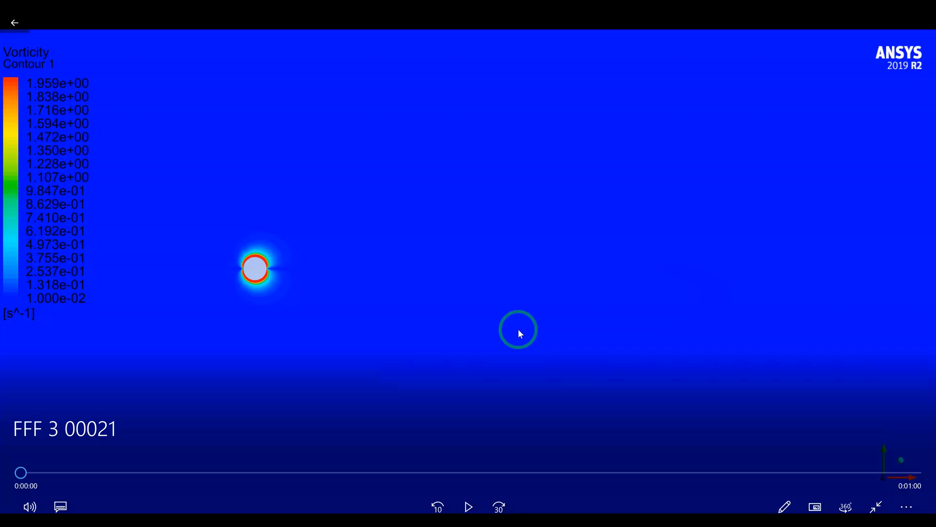
Switch to the video player and play the FFF 3 00021 movie to examine how vorticity develops behind the cylinder.
click(519, 332)
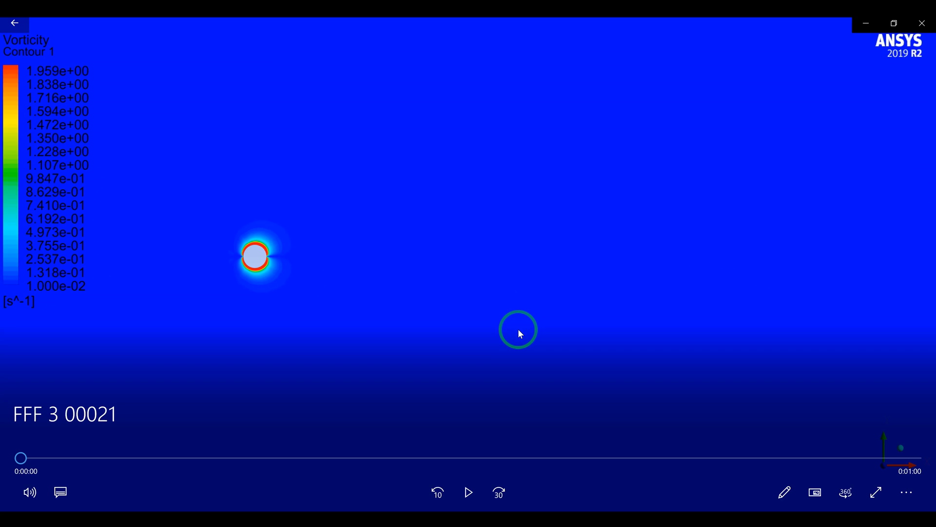
click(518, 330)
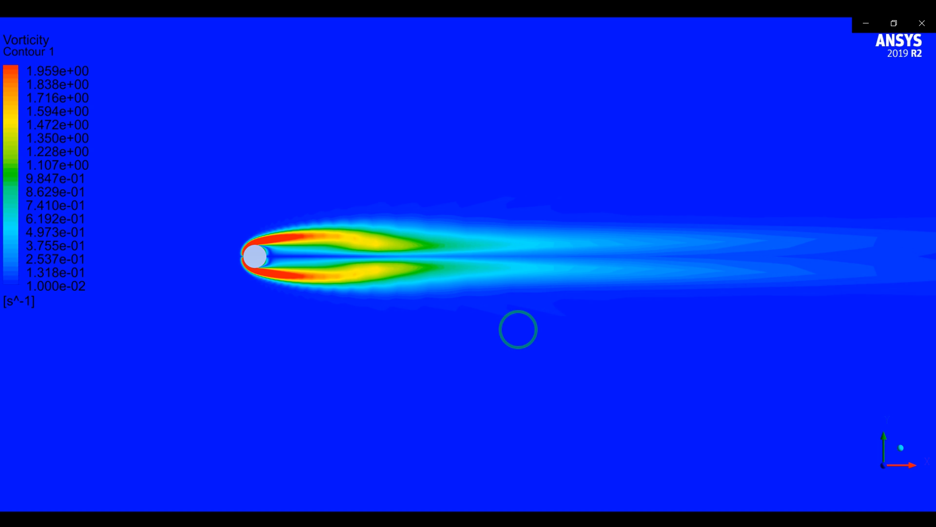
mouse_move(518, 328)
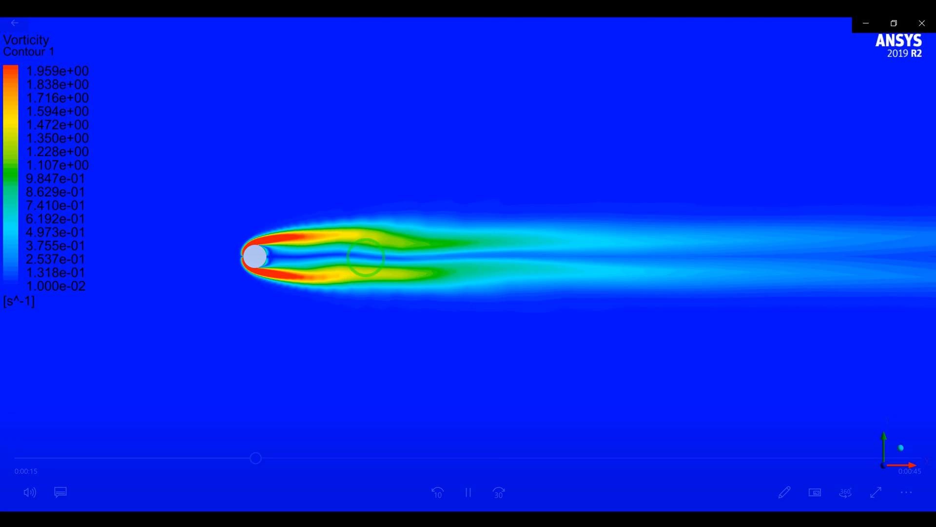
mouse_move(379, 278)
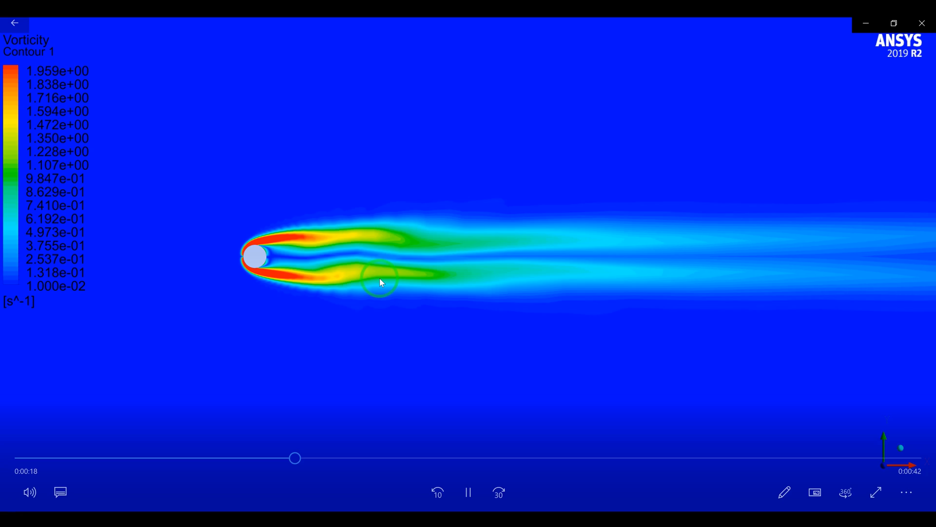